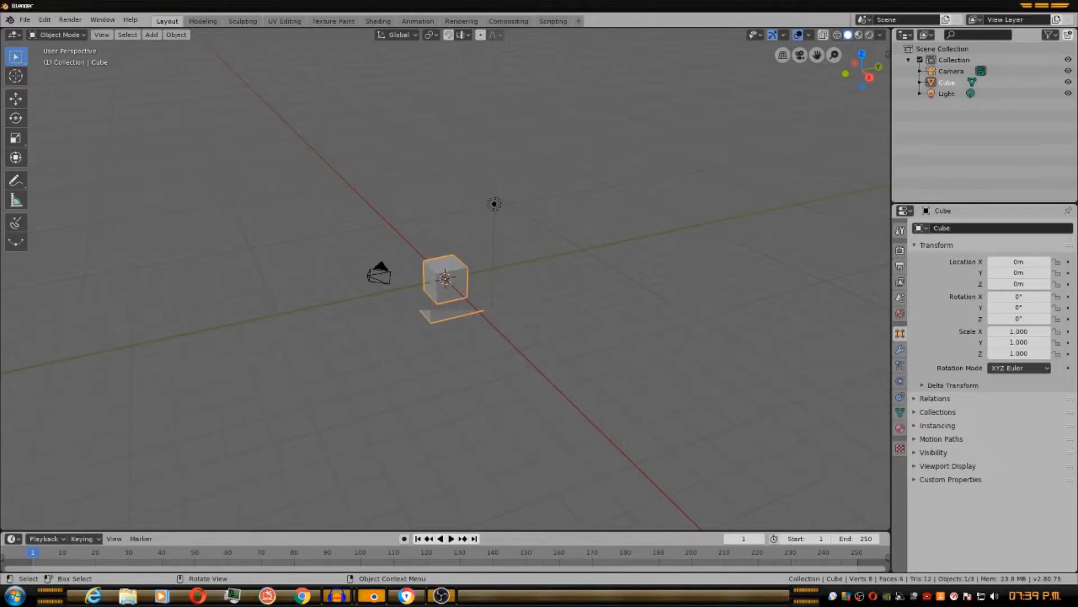
pyautogui.scroll(-3, 466, 356)
pyautogui.scroll(5, 466, 356)
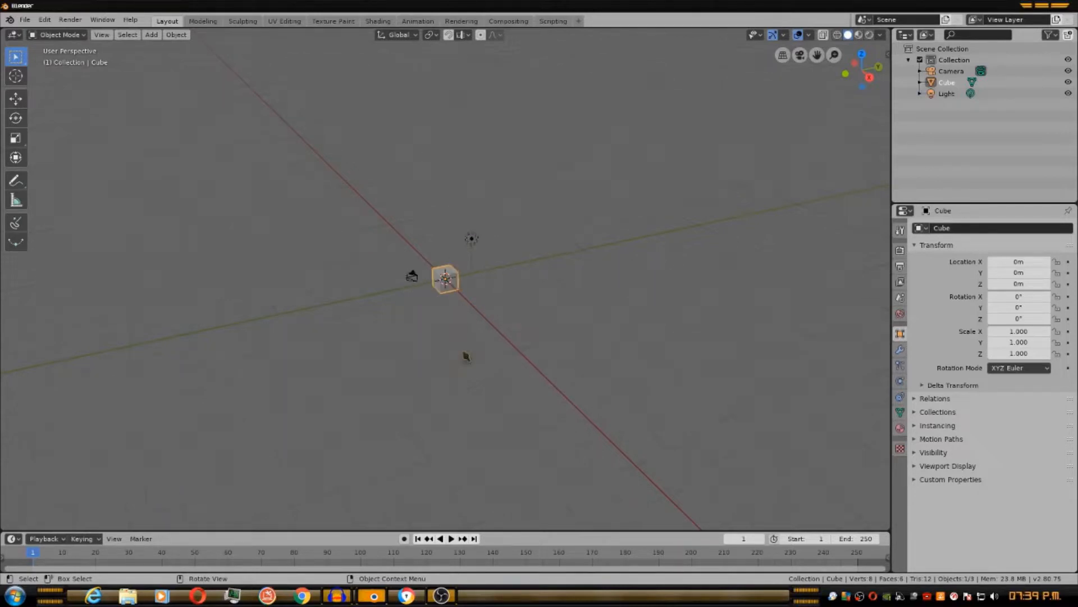
pyautogui.scroll(10, 466, 356)
pyautogui.scroll(-10, 466, 356)
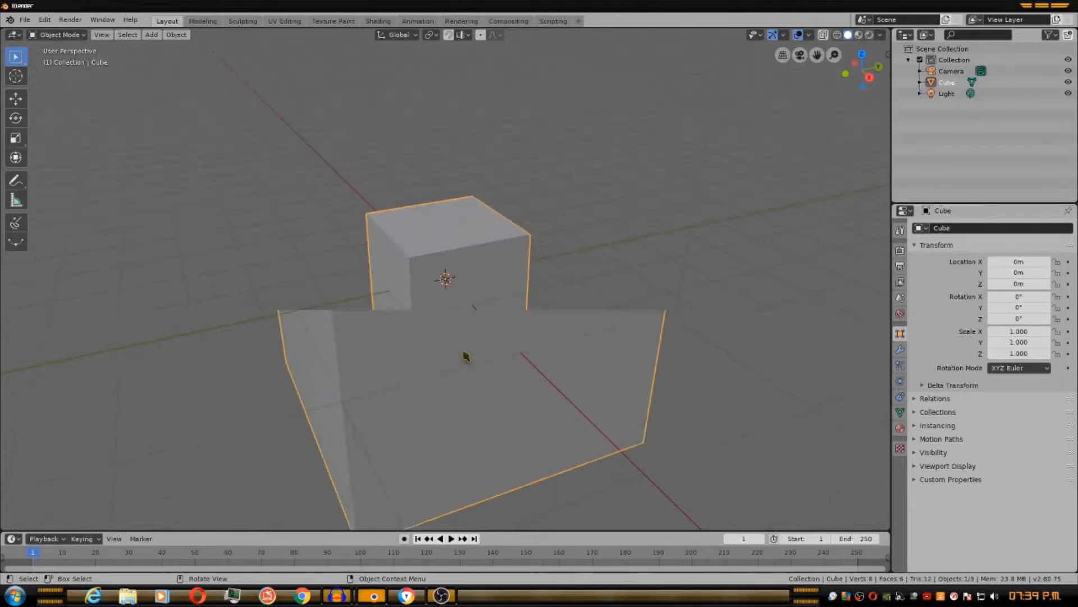
pyautogui.scroll(-5, 466, 356)
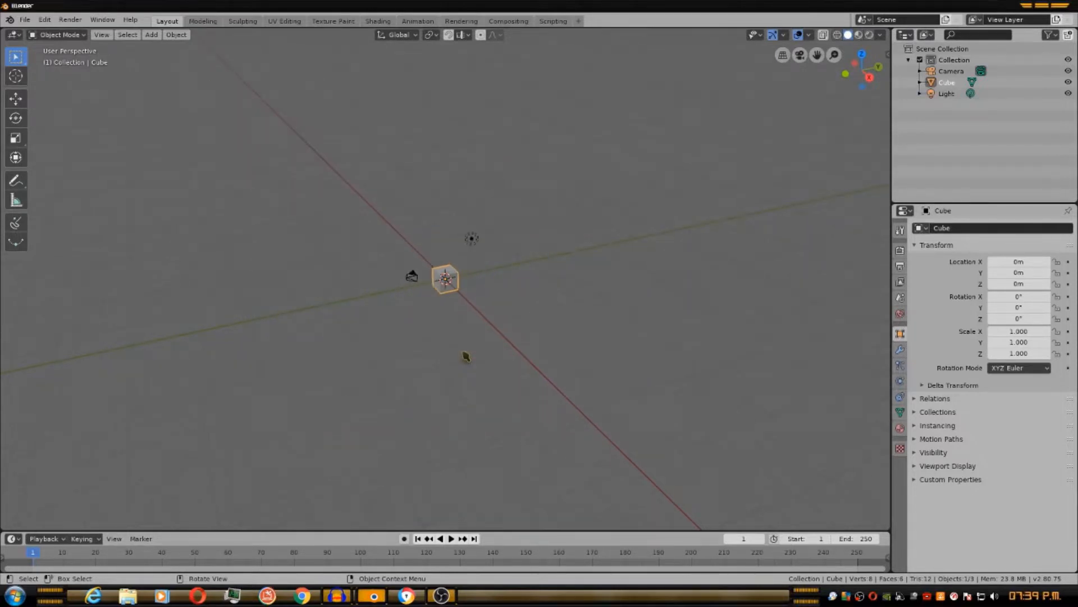
pyautogui.scroll(1, 466, 356)
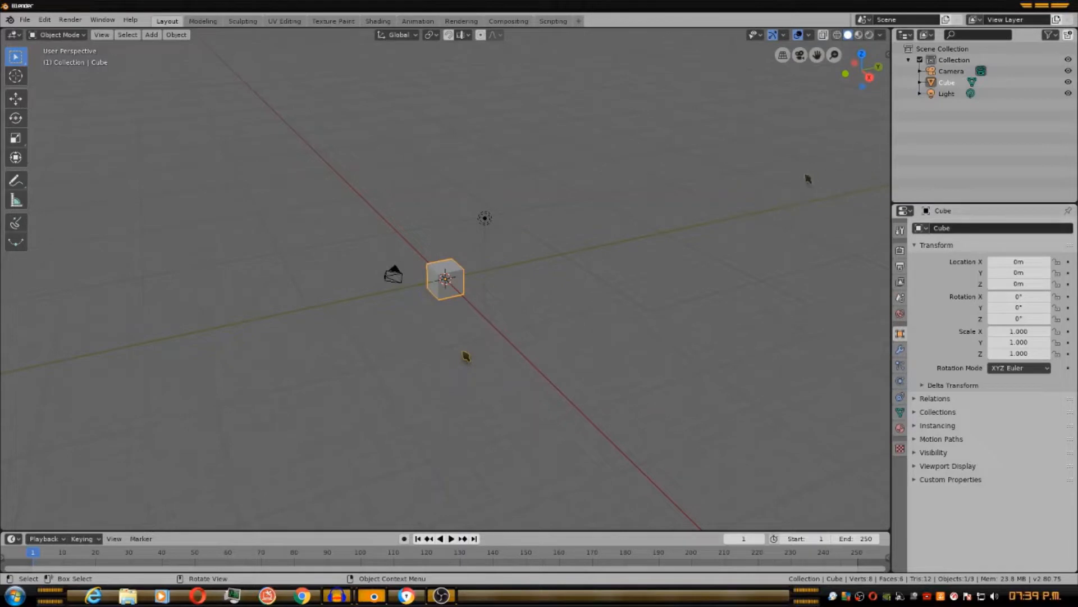
# Turn on the Screencast Keys display for the 3D viewport.
pyautogui.press('n')
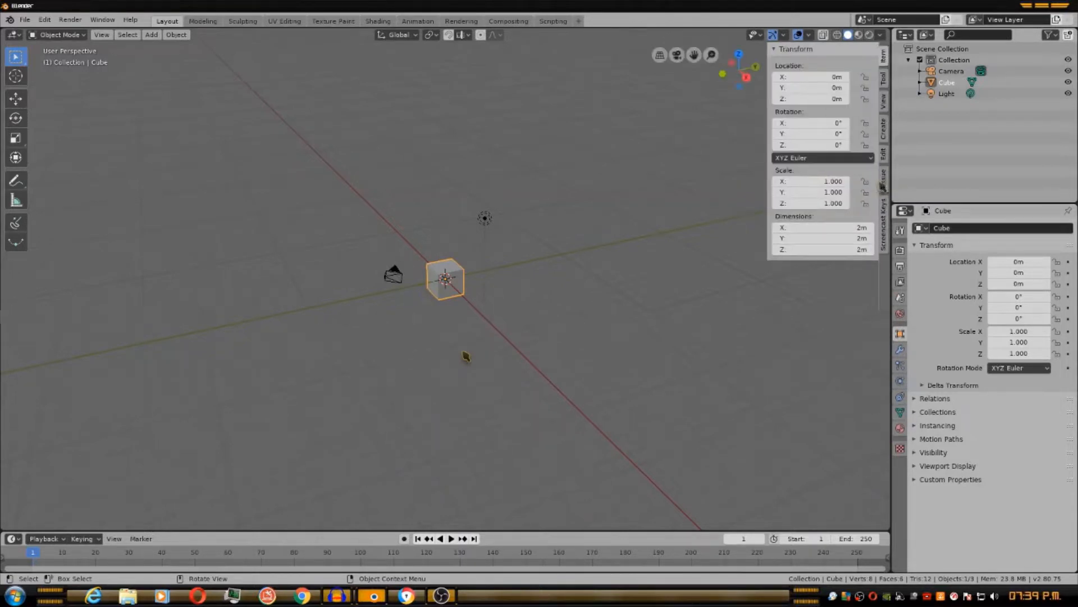
pyautogui.click(884, 227)
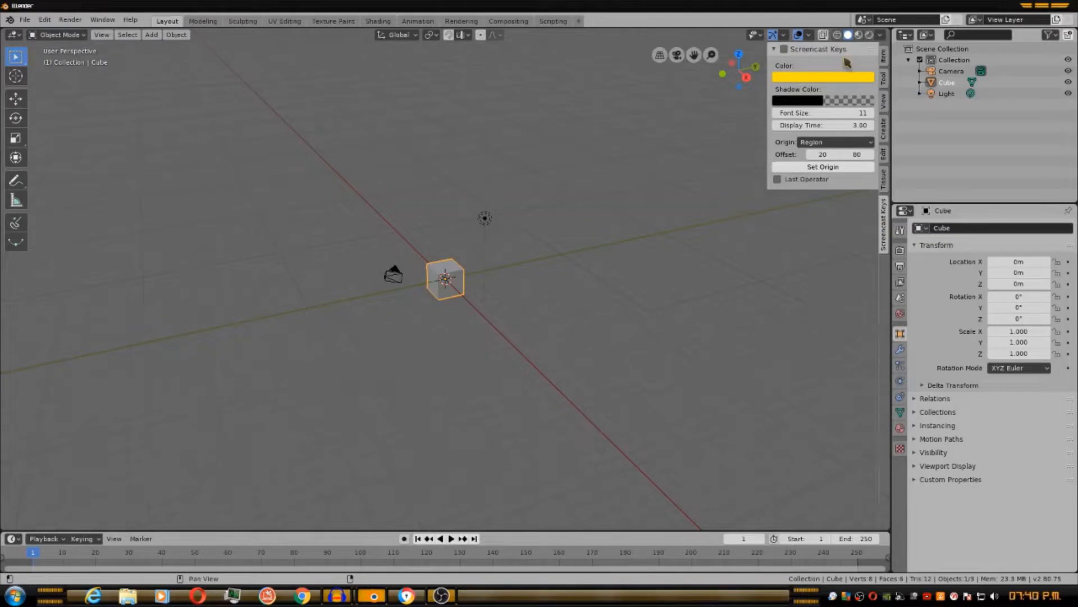
pyautogui.click(785, 49)
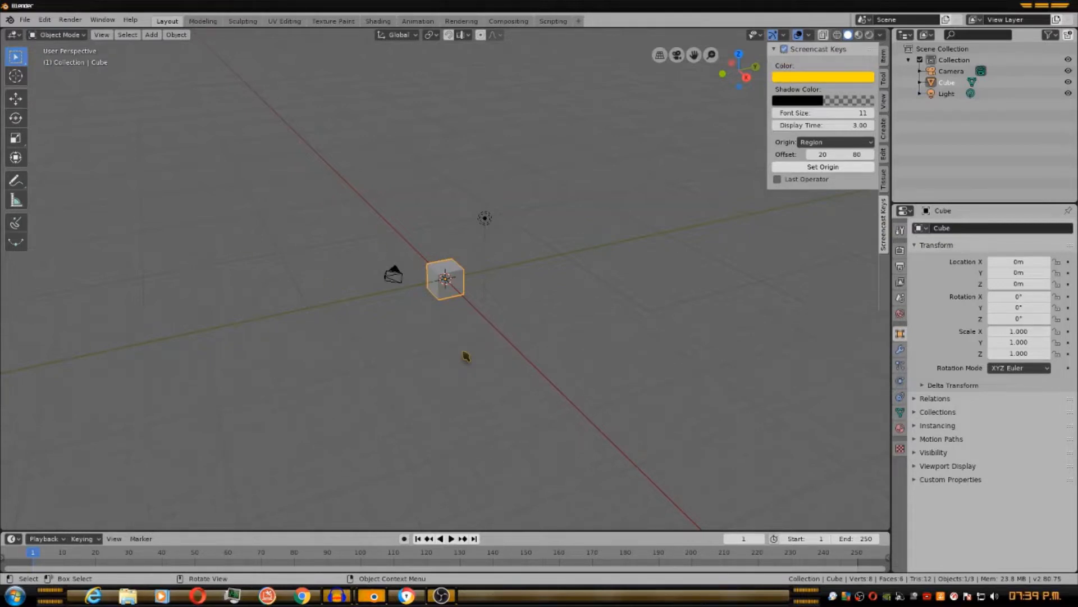
# Delete the default cube, camera and light so that the scene is empty.
pyautogui.click(466, 356)
pyautogui.moveTo(346, 309); pyautogui.dragTo(549, 196)
pyautogui.press('x')
pyautogui.click(536, 209)
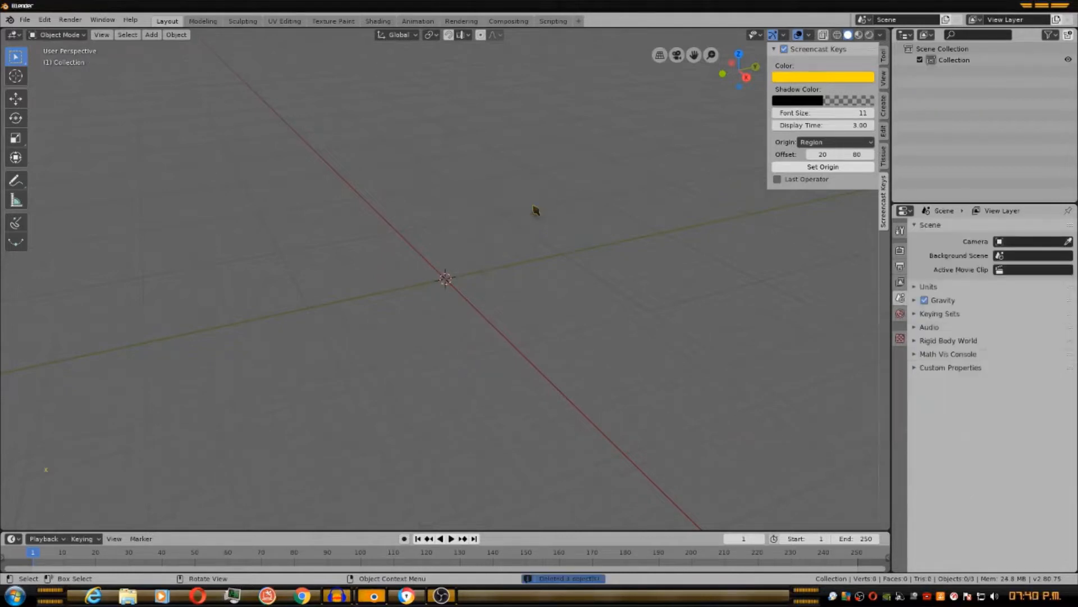
# Add a plane mesh at the origin of the empty scene.
pyautogui.scroll(-2, 534, 224)
pyautogui.scroll(3, 529, 245)
pyautogui.scroll(-8, 527, 252)
pyautogui.scroll(3, 527, 252)
pyautogui.hotkey('shift', 'a')
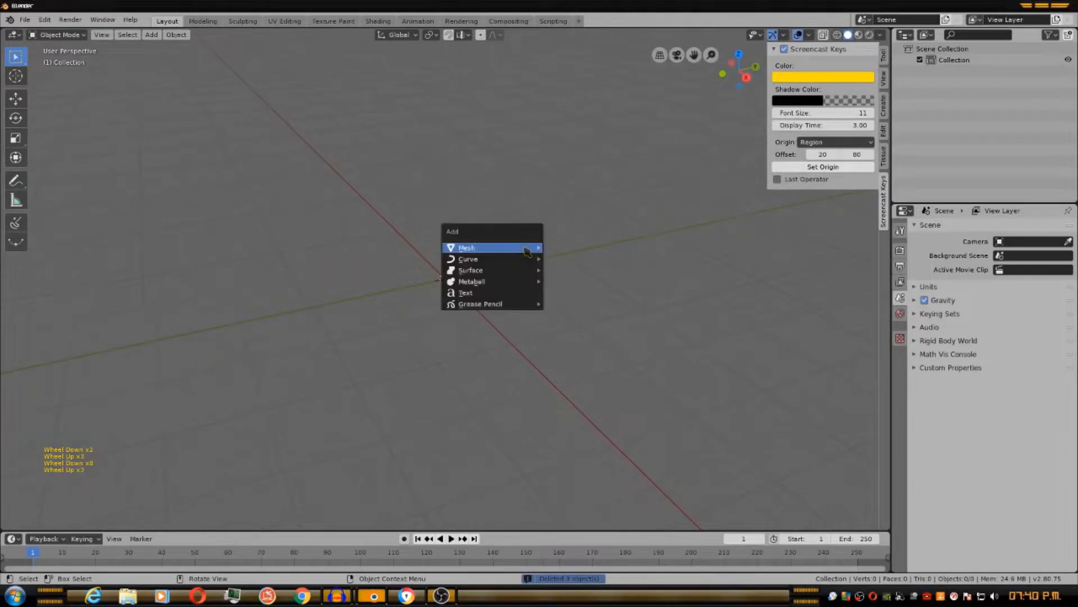
pyautogui.moveTo(526, 251)
pyautogui.click(566, 247)
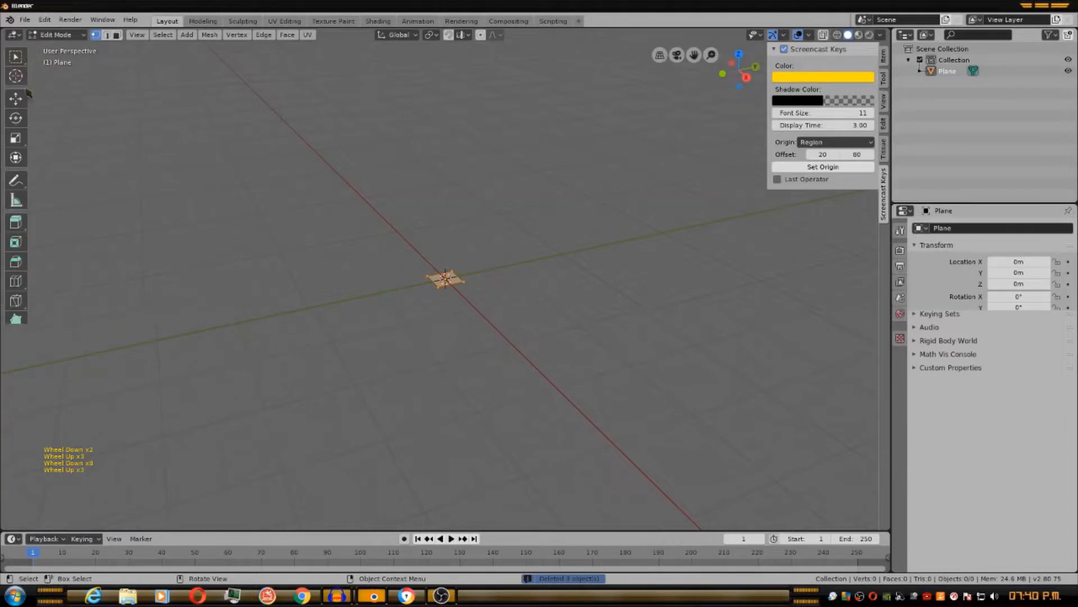
# Scale the plane up uniformly in Edit Mode into a large ground surface and return to Object Mode.
pyautogui.click(16, 141)
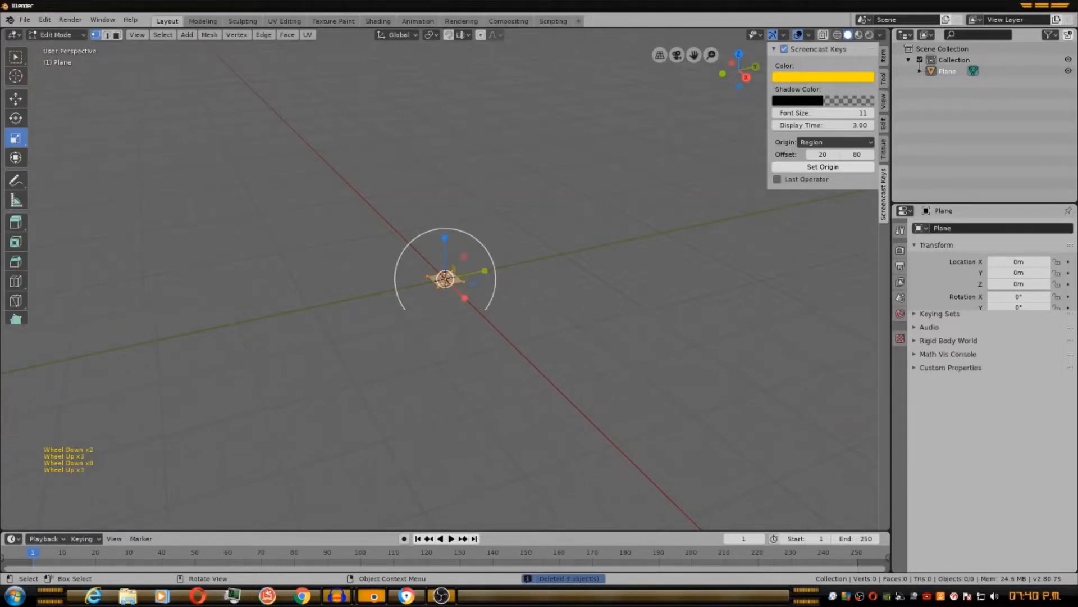
pyautogui.moveTo(494, 290); pyautogui.dragTo(1054, 314)
pyautogui.scroll(-1, 663, 329)
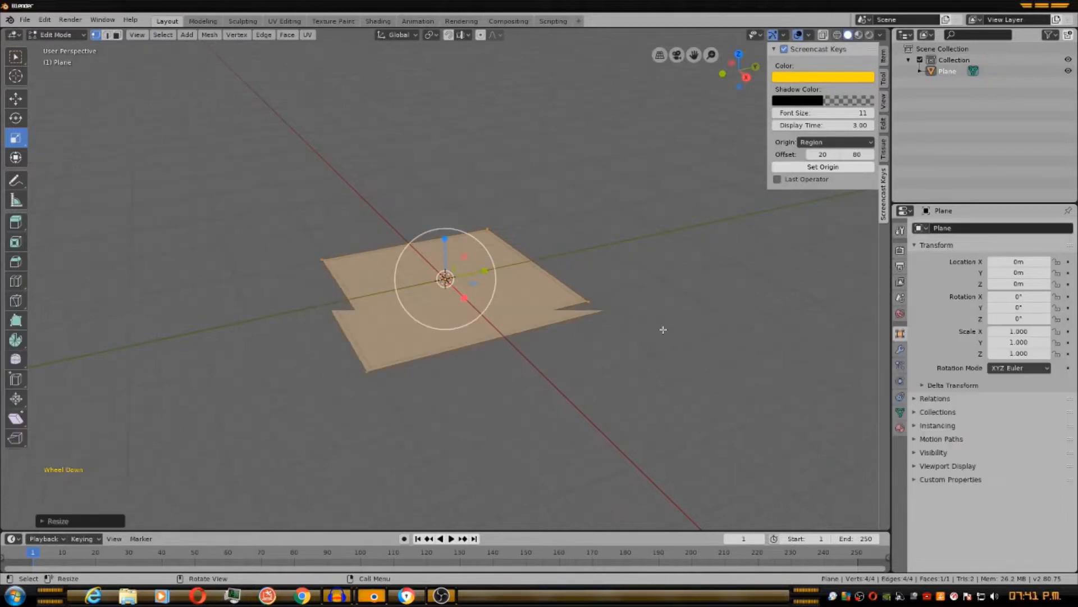
pyautogui.scroll(2, 663, 330)
pyautogui.scroll(-1, 663, 329)
pyautogui.scroll(3, 662, 329)
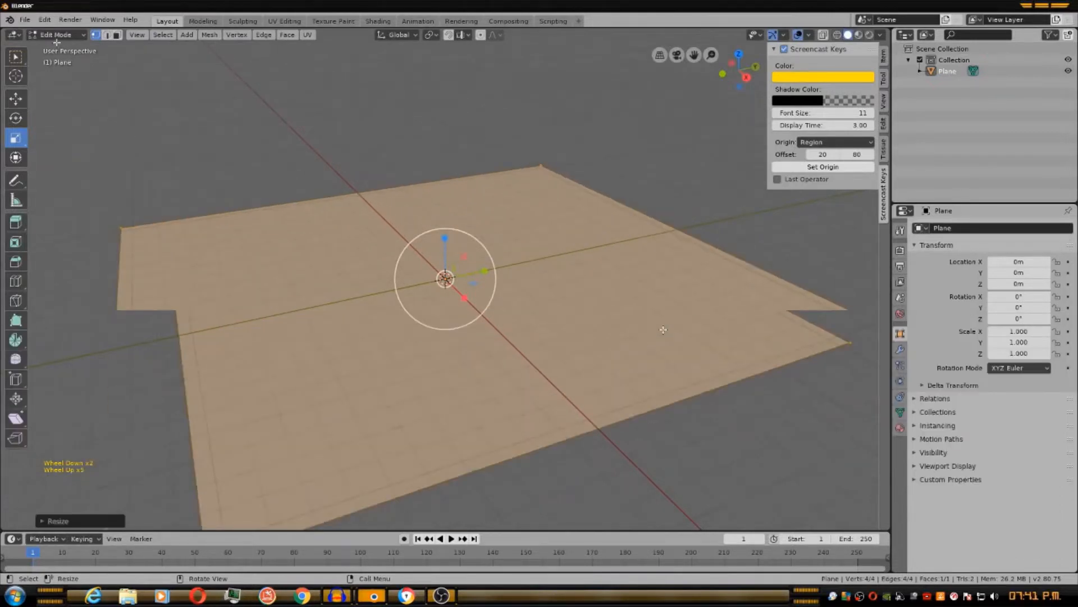
pyautogui.scroll(2, 211, 260)
pyautogui.scroll(-2, 214, 263)
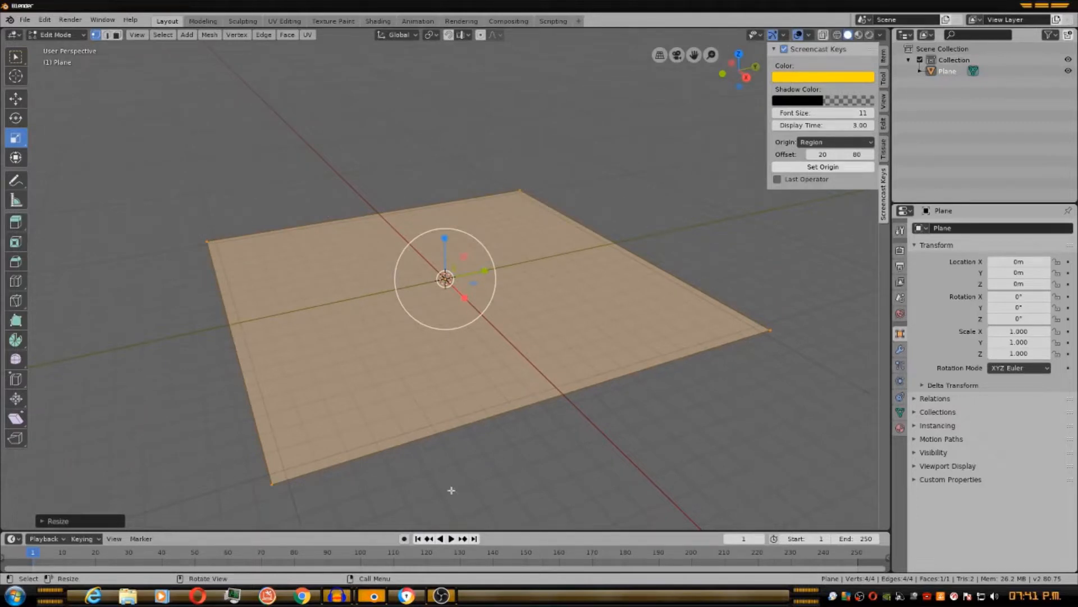
pyautogui.click(63, 36)
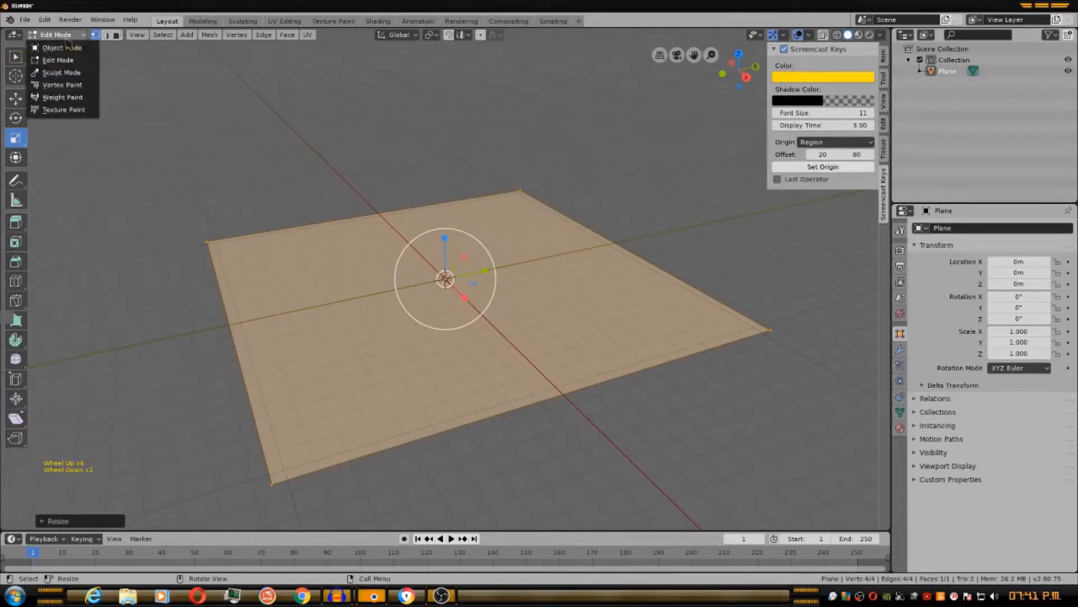
pyautogui.click(63, 49)
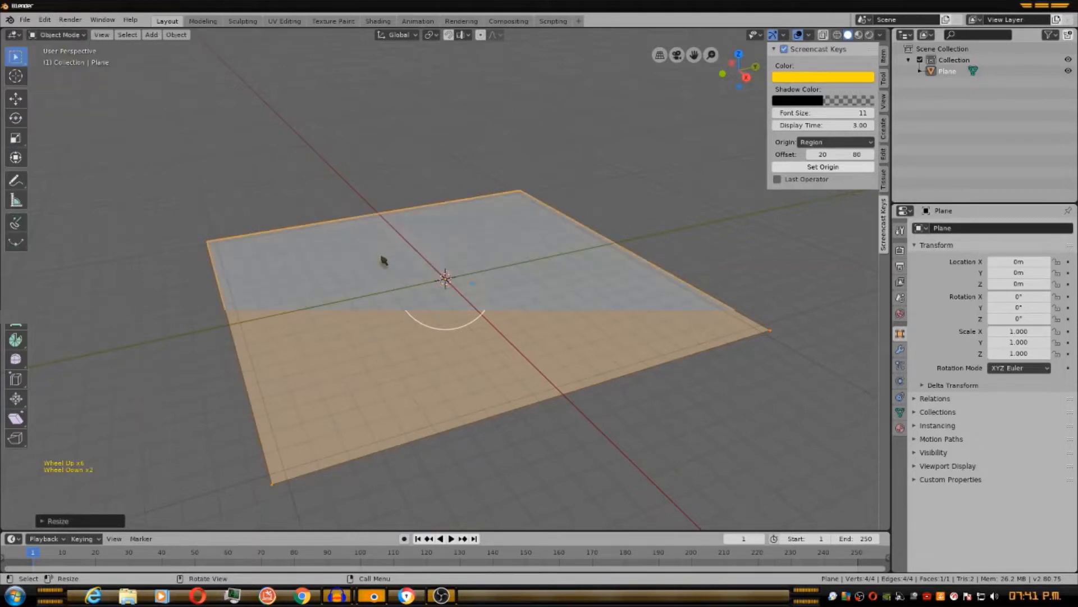
# Try moving the whole plane along the Z, Y and X axes with the Move tool, and undo the moves.
pyautogui.click(15, 99)
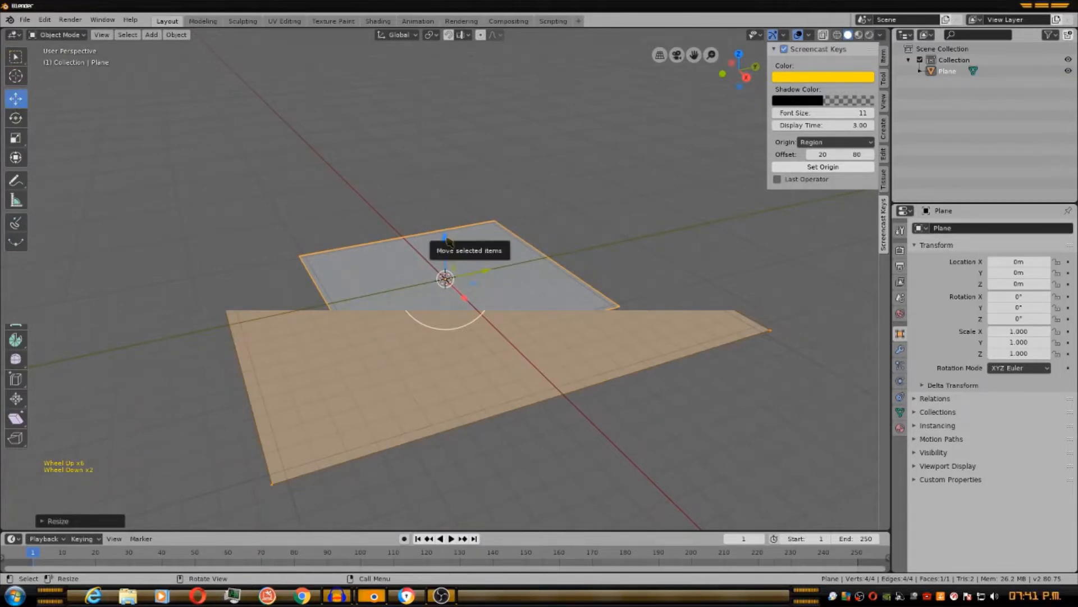
pyautogui.moveTo(448, 240); pyautogui.dragTo(460, 289)
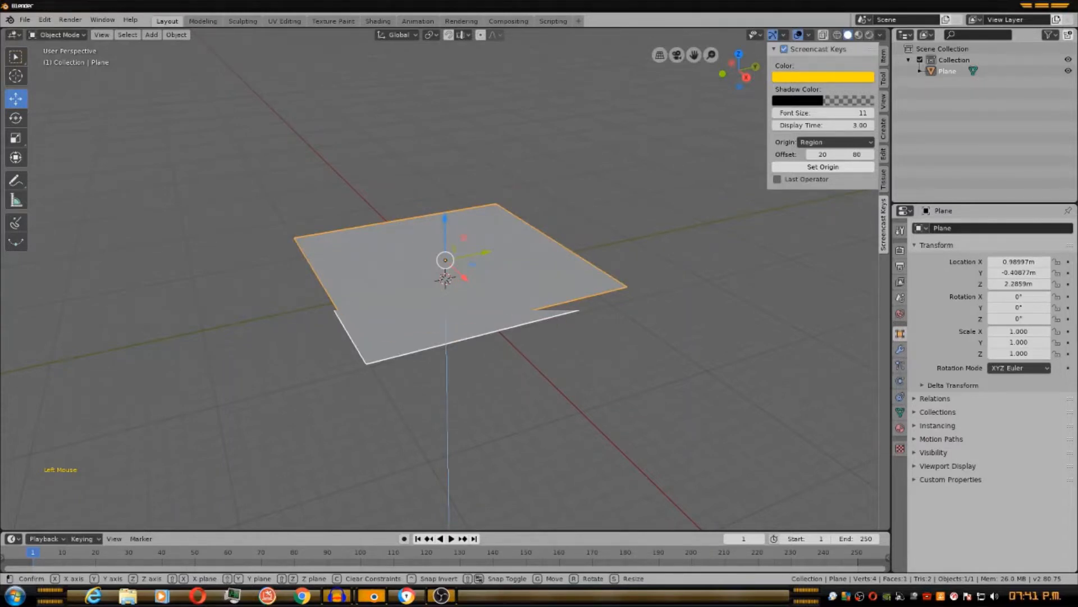
pyautogui.hotkey('ctrl', 'z')
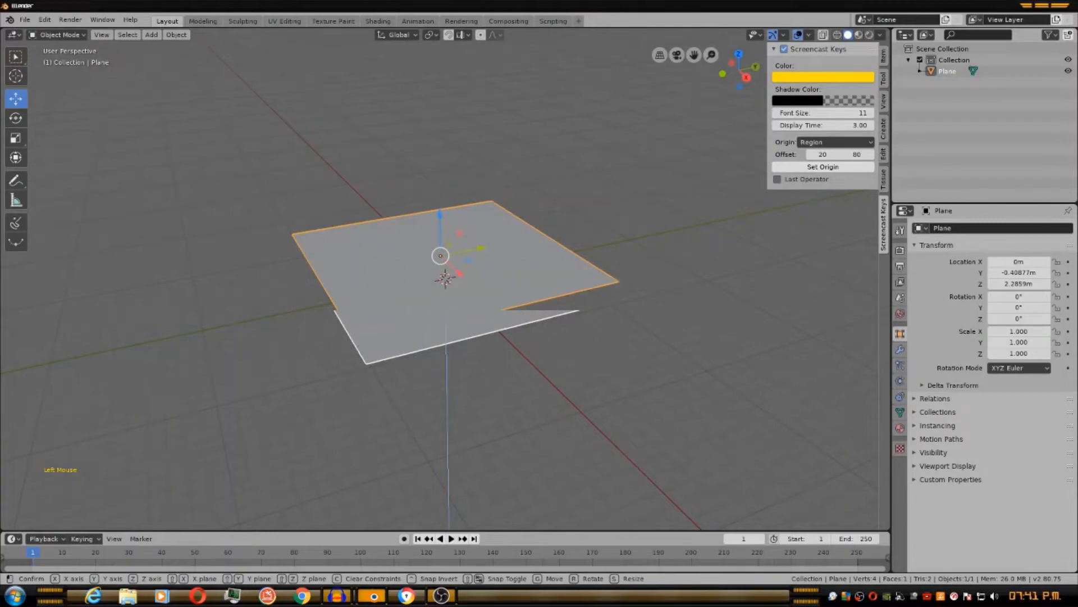
pyautogui.hotkey('ctrl', 'z')
pyautogui.hotkey('ctrl', 'z')
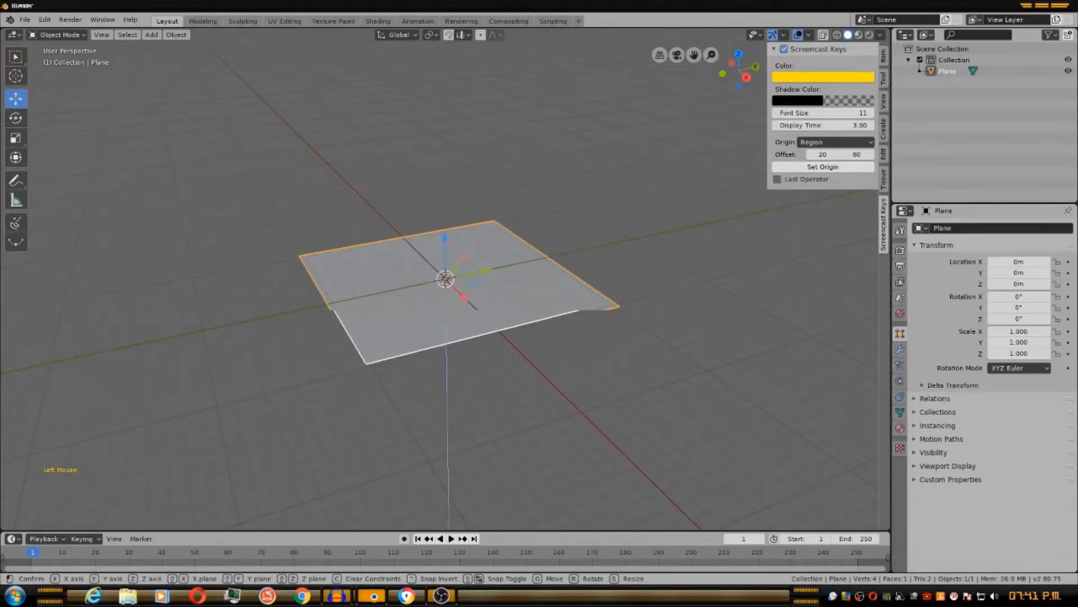
# Deselect the ground plane and add a cube mesh at the origin.
pyautogui.scroll(-3, 473, 291)
pyautogui.scroll(6, 423, 296)
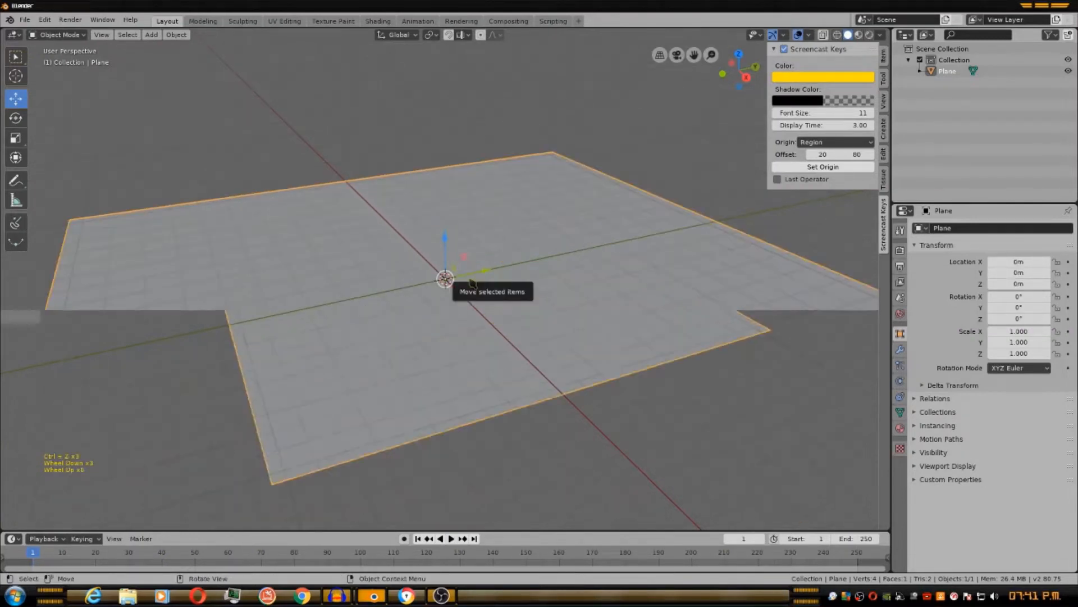
pyautogui.scroll(6, 435, 303)
pyautogui.moveTo(435, 303); pyautogui.dragTo(406, 325, button='middle')
pyautogui.scroll(-3, 406, 324)
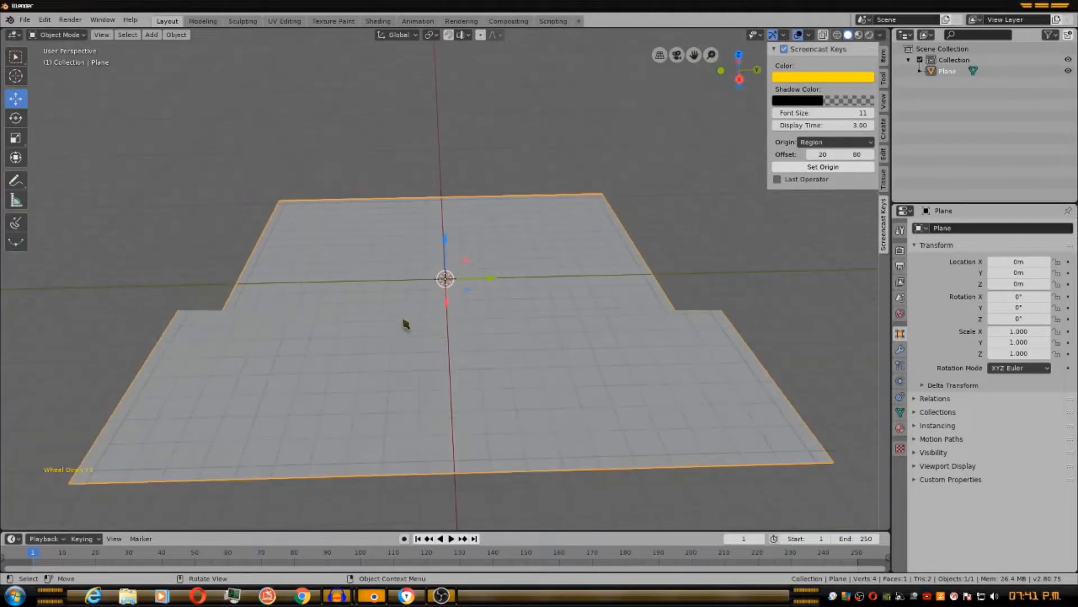
pyautogui.click(647, 244)
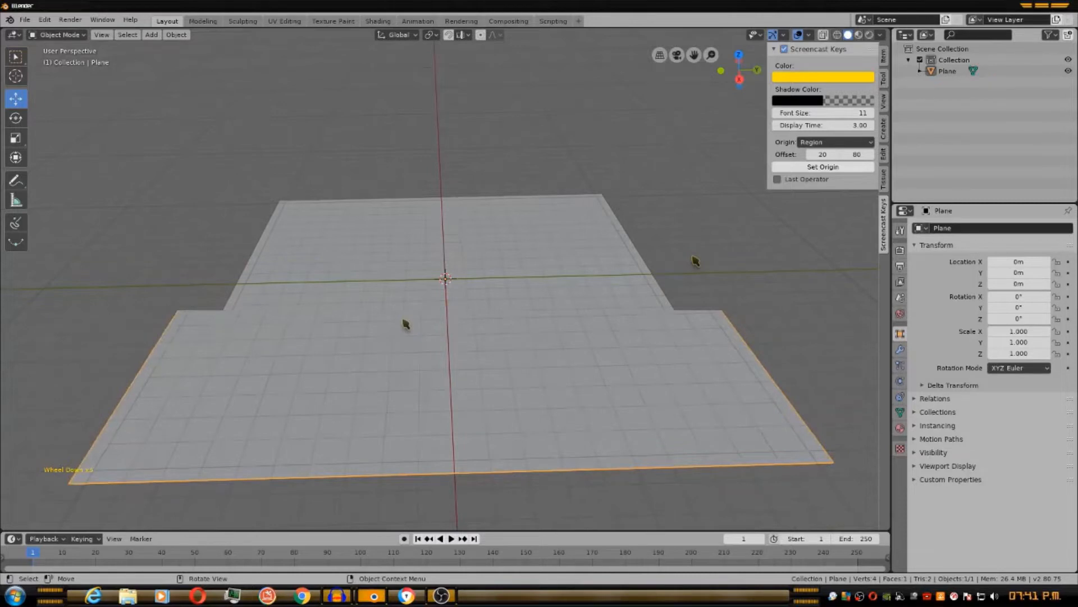
pyautogui.hotkey('shift', 'a')
pyautogui.moveTo(696, 259)
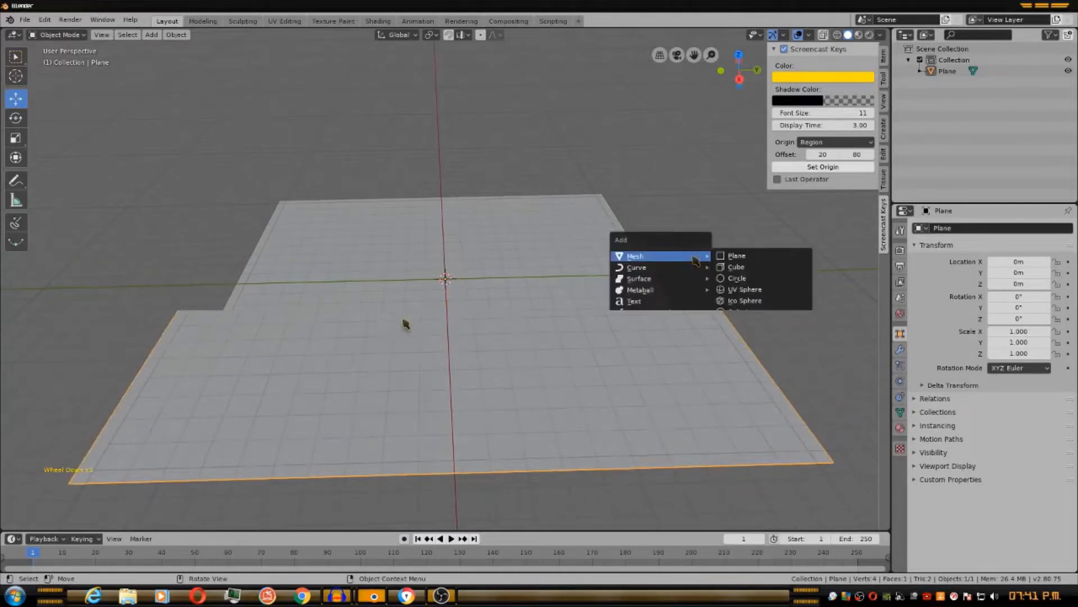
pyautogui.click(735, 267)
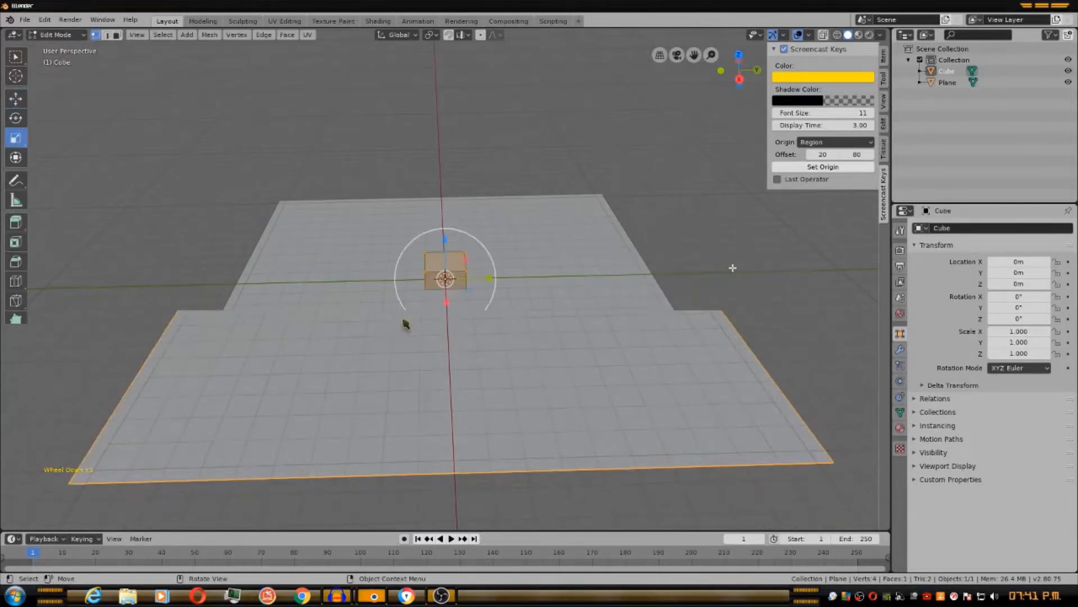
# Return to Object Mode and raise the cube above the ground plane to a Z location of about 2.41 m.
pyautogui.click(63, 47)
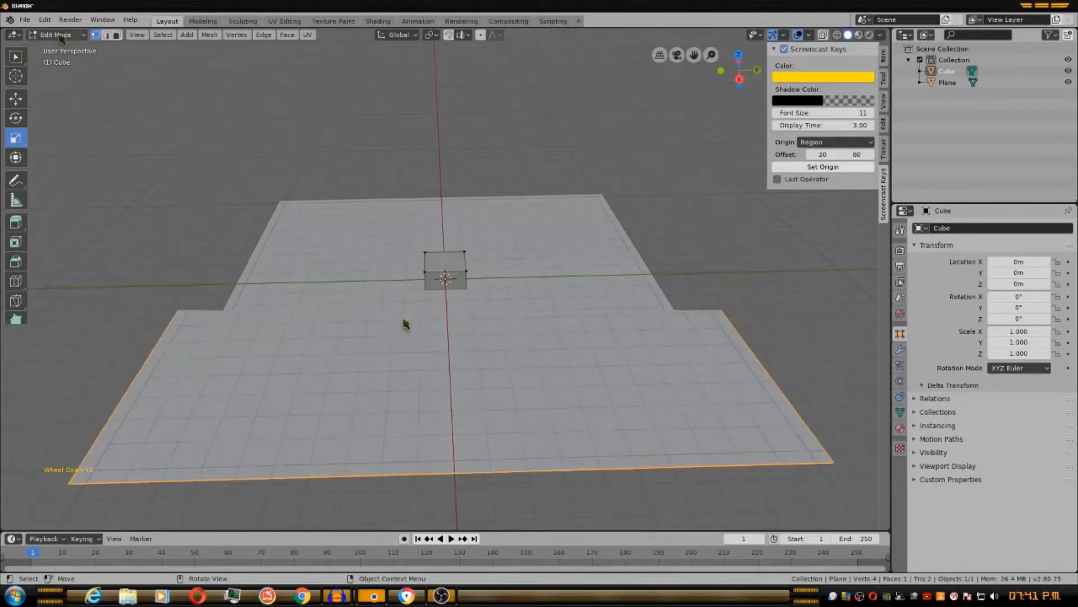
pyautogui.click(63, 35)
pyautogui.click(63, 48)
pyautogui.moveTo(444, 242); pyautogui.dragTo(454, 201)
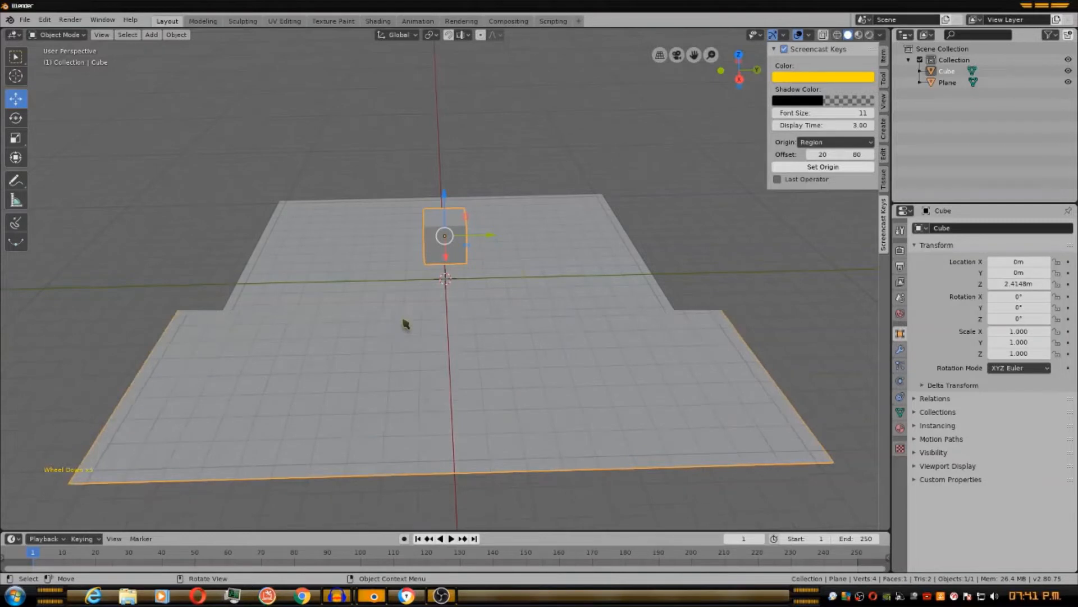
# Move the cube along the X axis to a location of about -3.46 m.
pyautogui.click(494, 302)
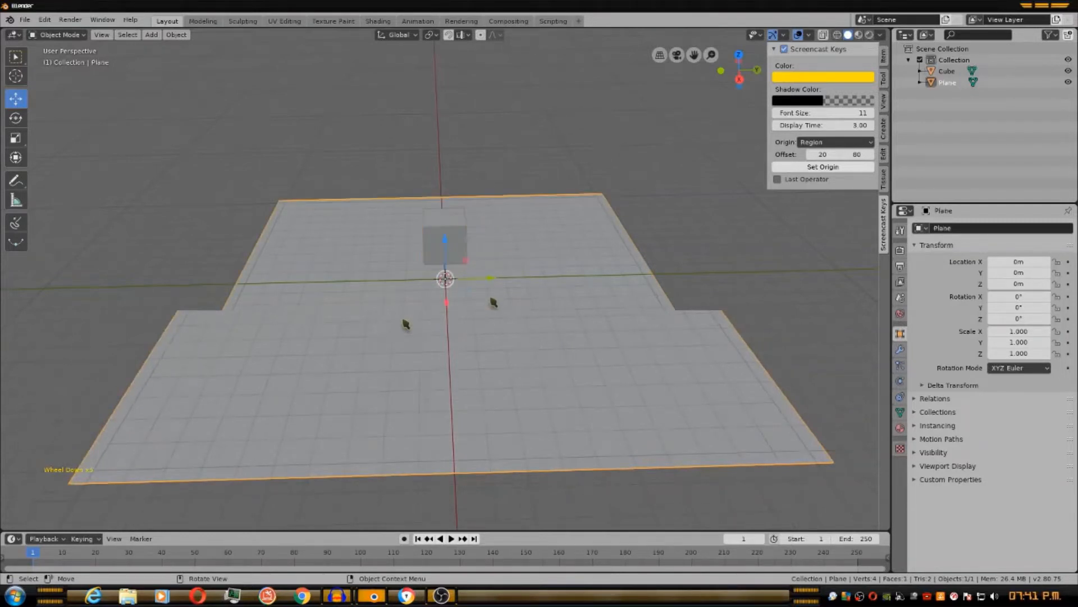
pyautogui.click(458, 230)
pyautogui.moveTo(457, 230); pyautogui.dragTo(591, 324, button='middle')
pyautogui.moveTo(492, 241); pyautogui.dragTo(421, 264)
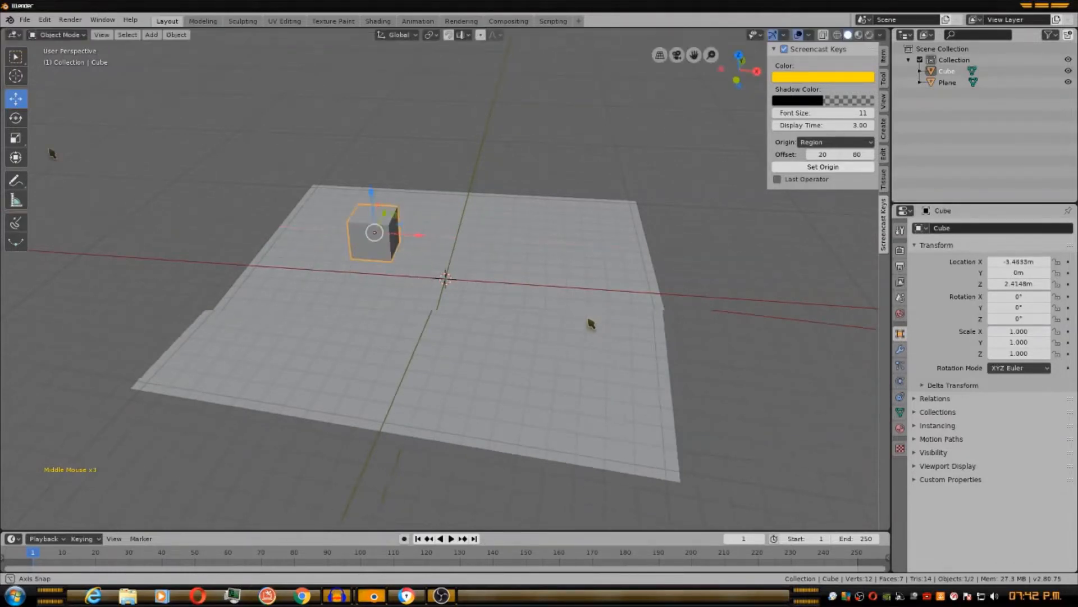
# Switch the cube to Edit Mode and activate the Select Box tool for picking its vertices.
pyautogui.click(59, 35)
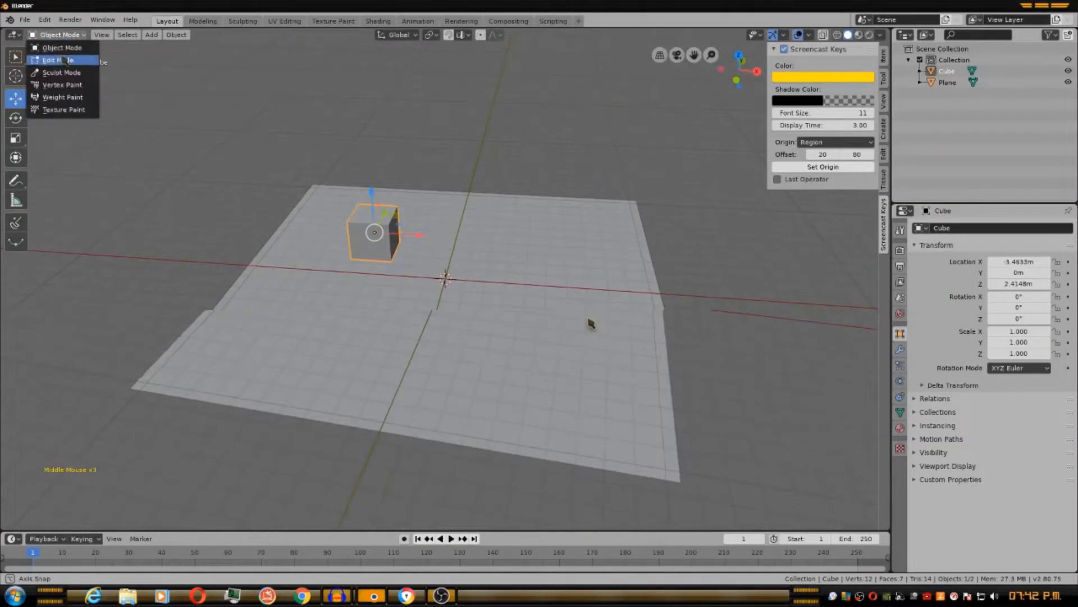
pyautogui.click(59, 48)
pyautogui.click(591, 324)
pyautogui.moveTo(591, 325); pyautogui.dragTo(264, 218, button='middle')
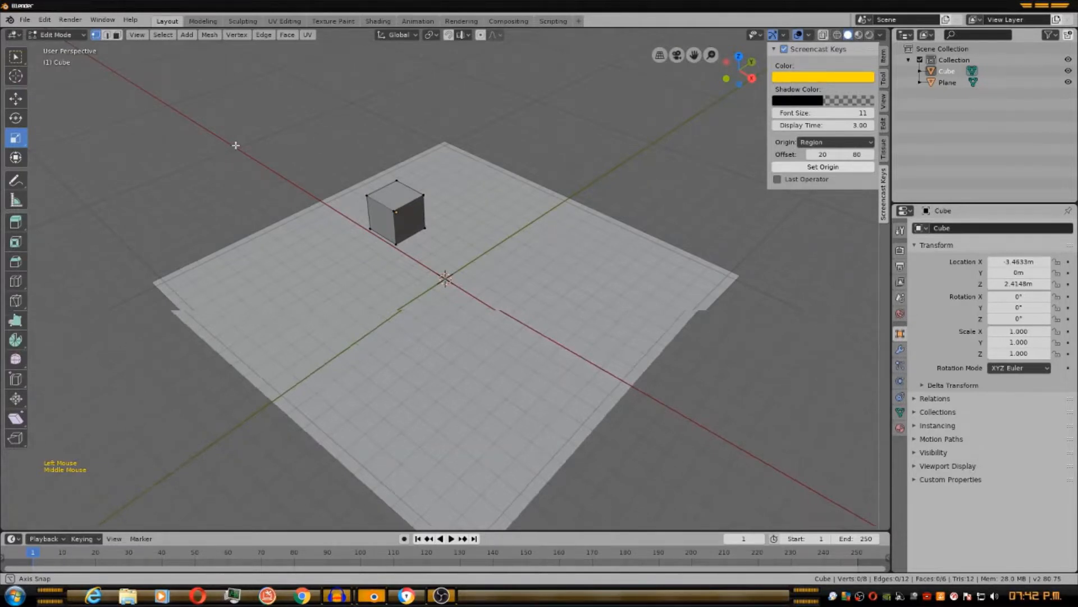
pyautogui.click(15, 56)
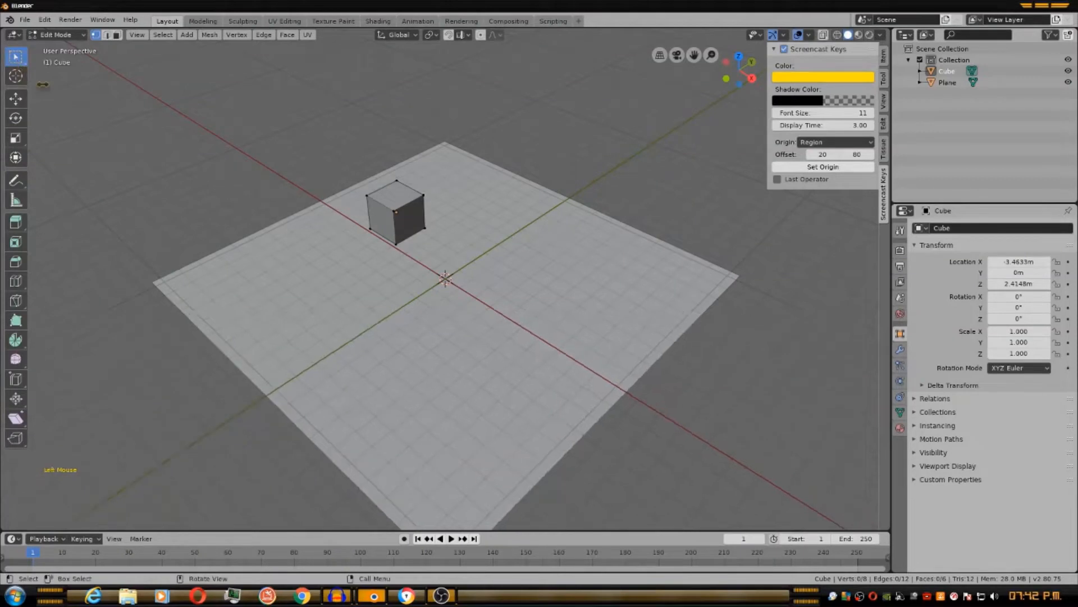
# Try moving one upper corner vertex of the cube with the Move tool, and undo the move.
pyautogui.click(16, 98)
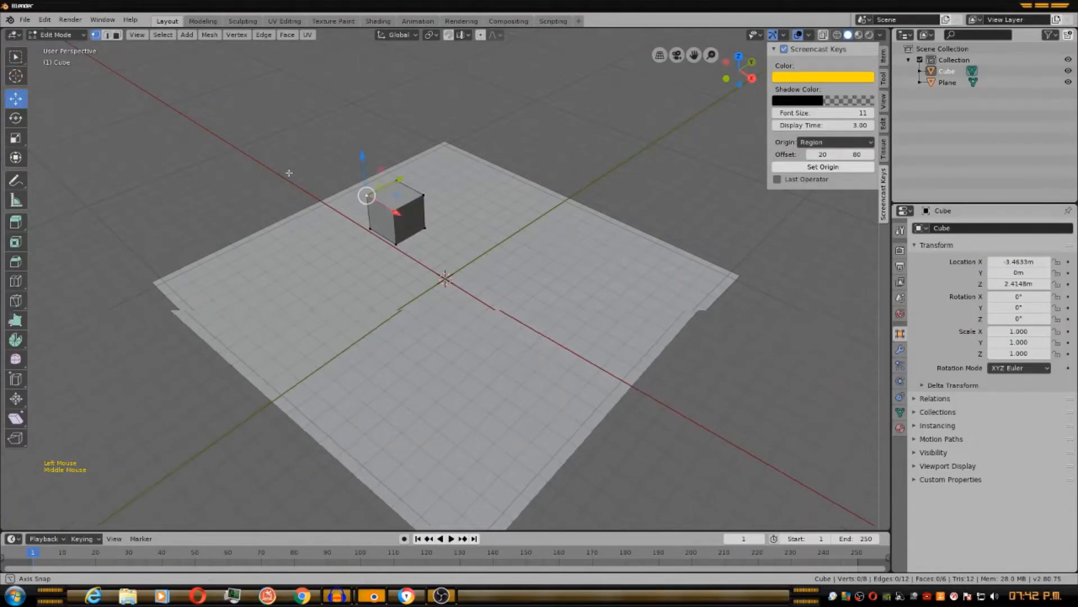
pyautogui.moveTo(390, 183)
pyautogui.mouseDown()
pyautogui.moveTo(333, 230)
pyautogui.moveTo(382, 192)
pyautogui.mouseUp()
pyautogui.click(391, 189)
pyautogui.moveTo(391, 189); pyautogui.dragTo(477, 222, button='middle')
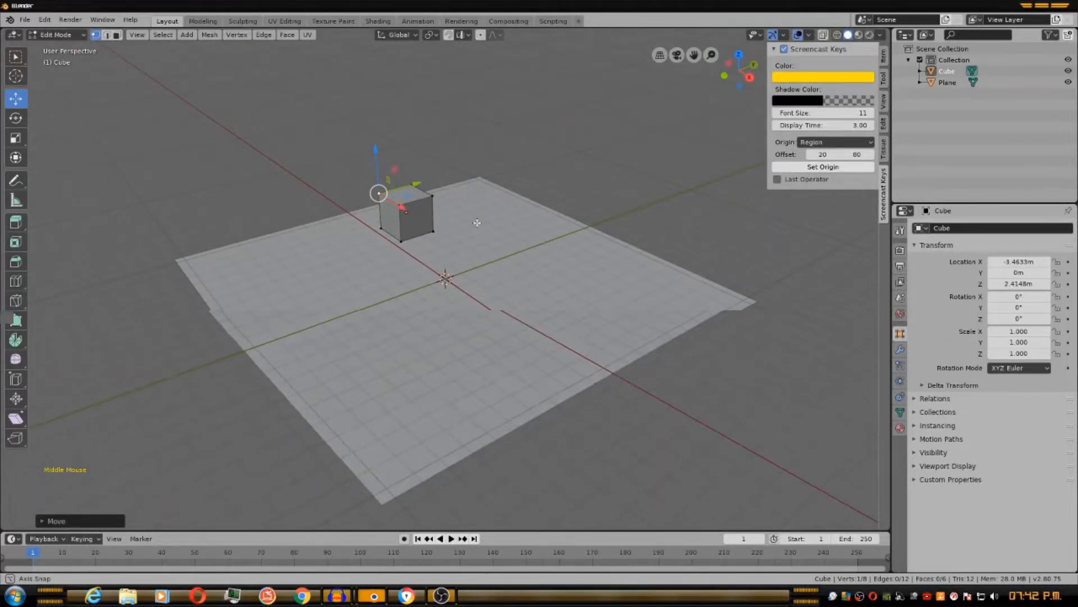
pyautogui.hotkey('ctrl', 'z')
pyautogui.scroll(-2, 476, 223)
pyautogui.scroll(5, 483, 202)
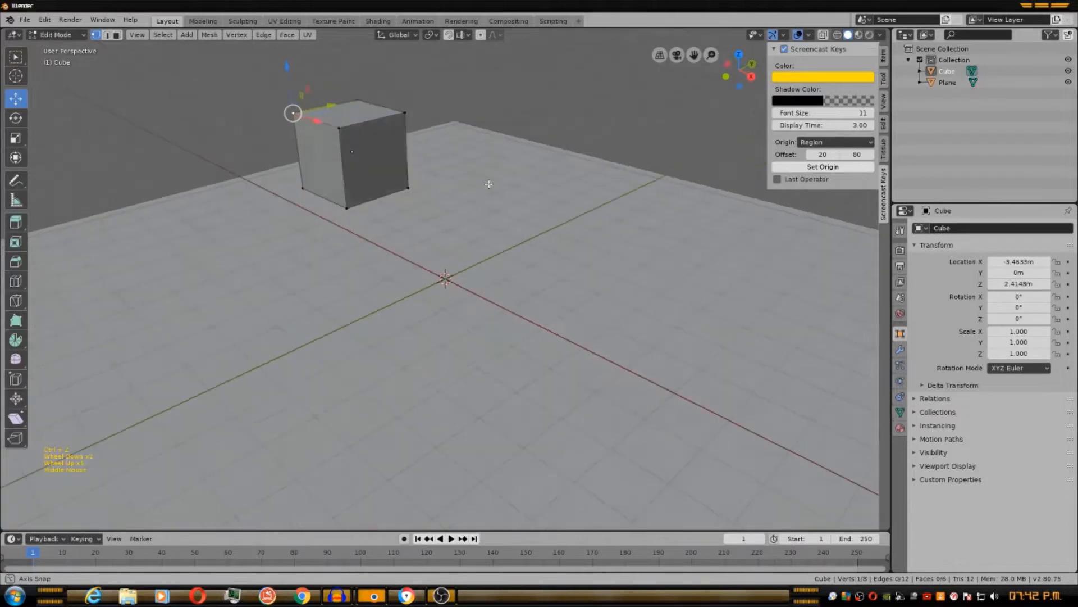
# Return the cube to Object Mode and move it along the X axis to a location of about -5.27 m.
pyautogui.moveTo(488, 184)
pyautogui.mouseDown(button='middle')
pyautogui.moveTo(561, 176)
pyautogui.moveTo(478, 175)
pyautogui.mouseUp(button='middle')
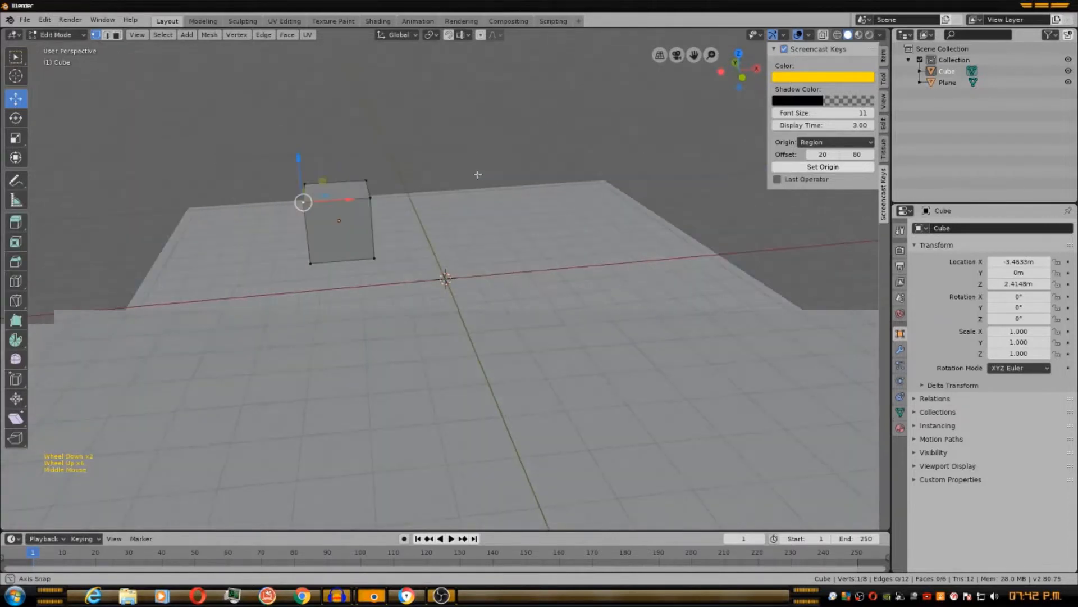
pyautogui.scroll(-4, 478, 175)
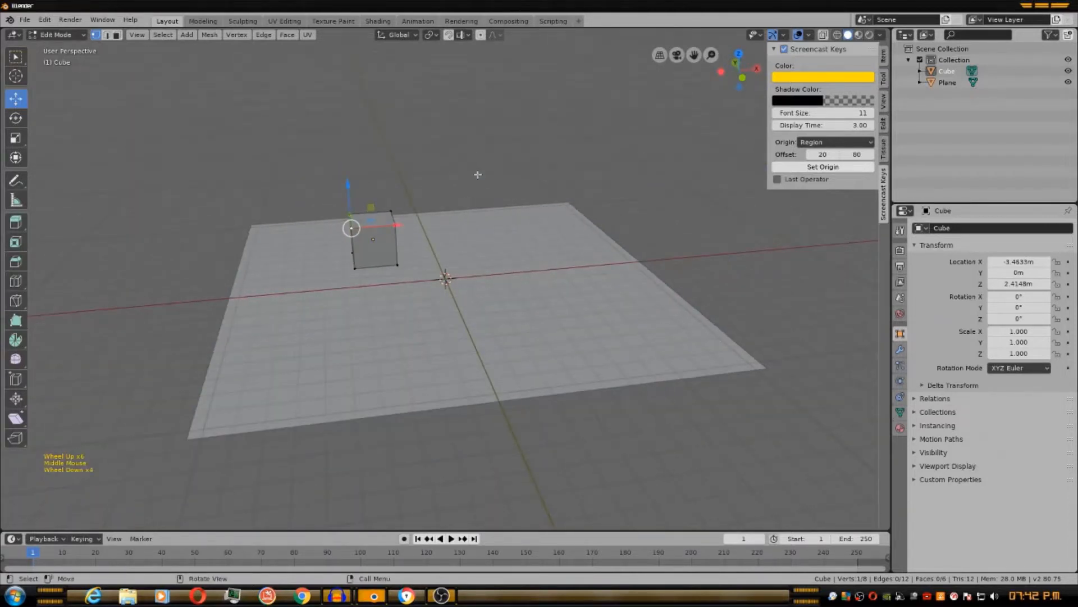
pyautogui.moveTo(467, 185); pyautogui.dragTo(444, 242, button='middle')
pyautogui.click(56, 34)
pyautogui.click(54, 44)
pyautogui.moveTo(405, 242); pyautogui.dragTo(368, 241)
pyautogui.moveTo(368, 174); pyautogui.dragTo(276, 179, button='middle')
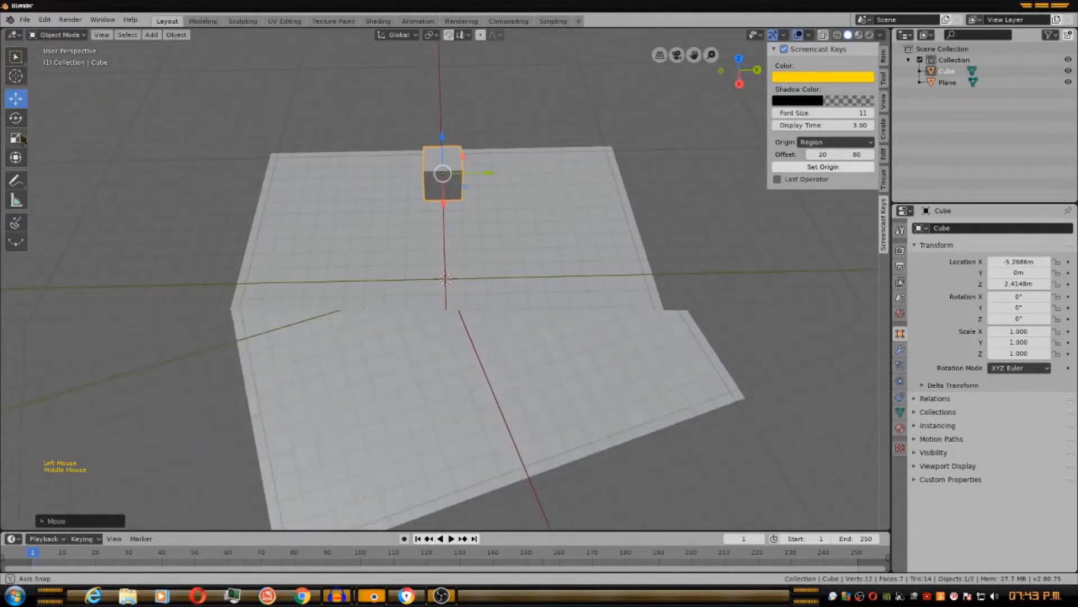
# Switch the cube to Edit Mode and back to Object Mode.
pyautogui.click(56, 35)
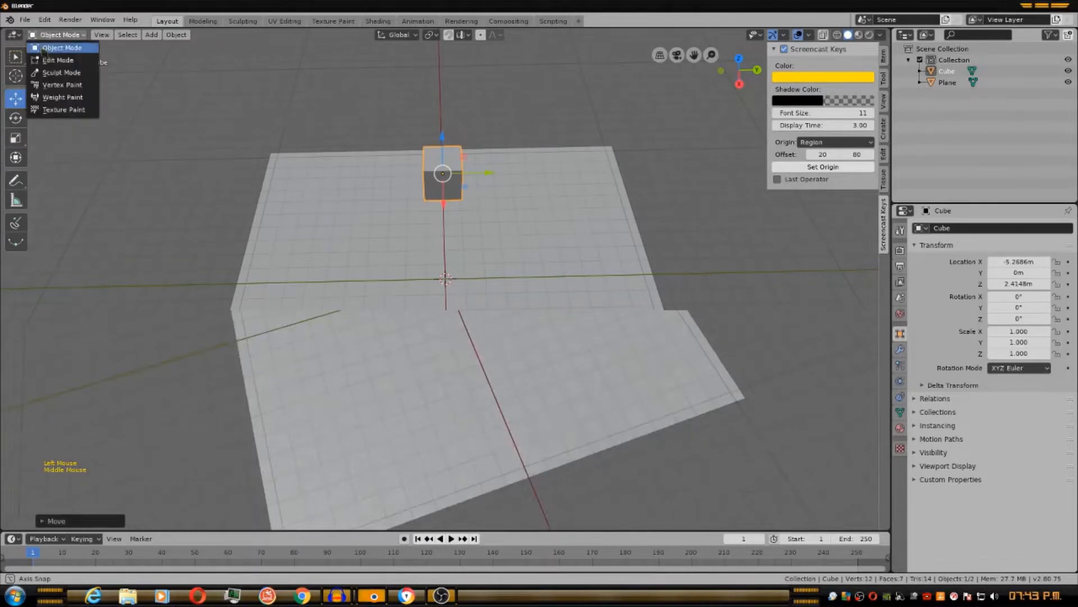
pyautogui.click(56, 60)
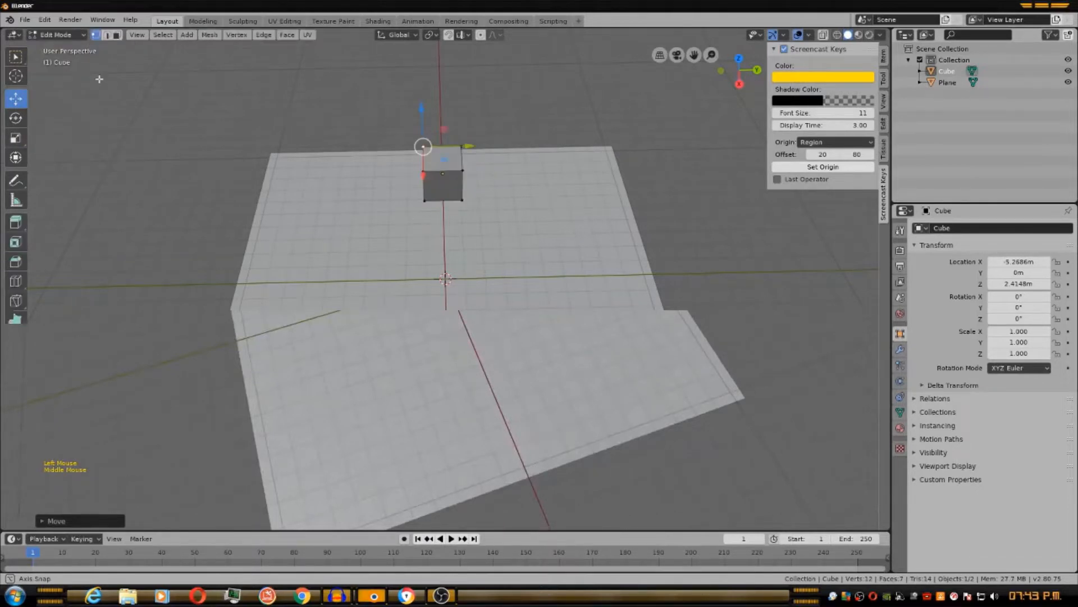
pyautogui.click(58, 34)
pyautogui.click(60, 48)
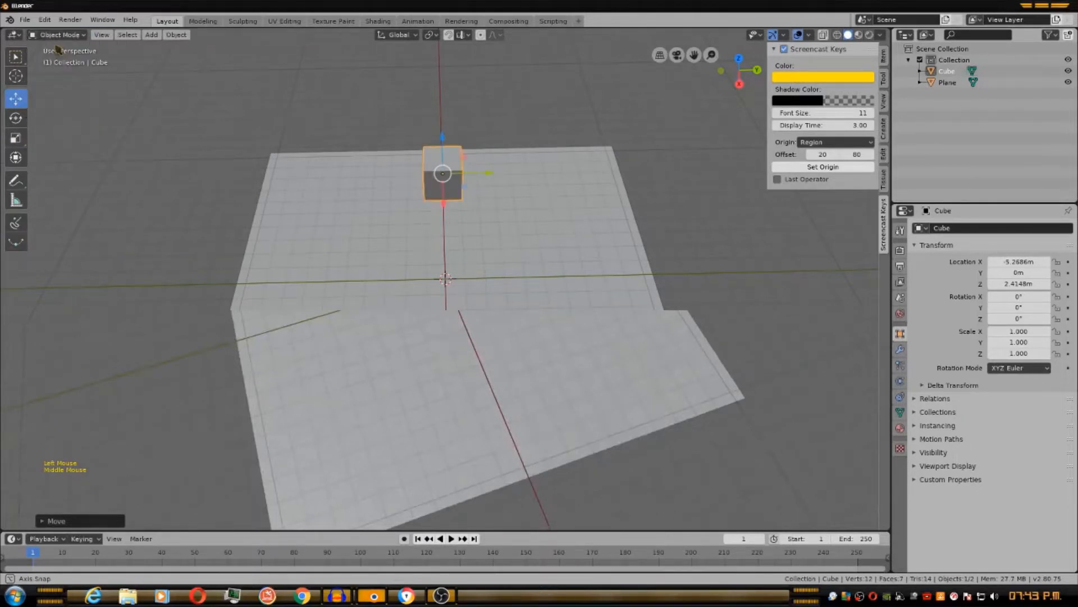
# Thin the cube along the X axis to a scale of about 0.26 with the Scale tool.
pyautogui.click(16, 138)
pyautogui.moveTo(281, 229); pyautogui.dragTo(446, 214, button='middle')
pyautogui.moveTo(357, 231); pyautogui.dragTo(318, 230)
pyautogui.moveTo(378, 168); pyautogui.dragTo(282, 171, button='middle')
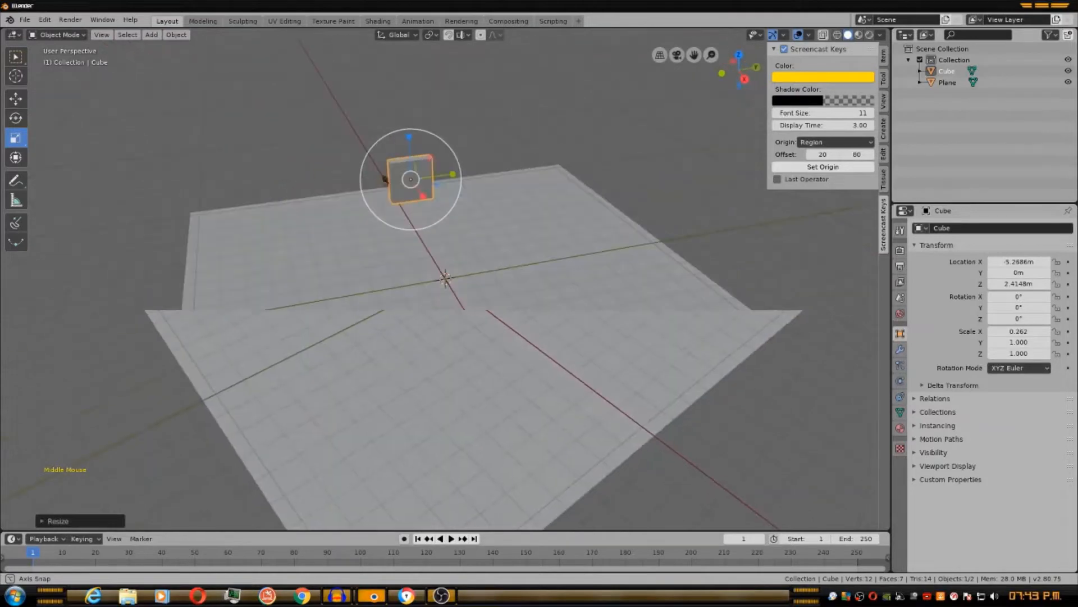
# Stretch the thin cube into a wall, scaling it to about 6.33 along Y and about 2.03 along Z.
pyautogui.moveTo(452, 177); pyautogui.dragTo(640, 155)
pyautogui.moveTo(641, 155); pyautogui.dragTo(614, 89, button='middle')
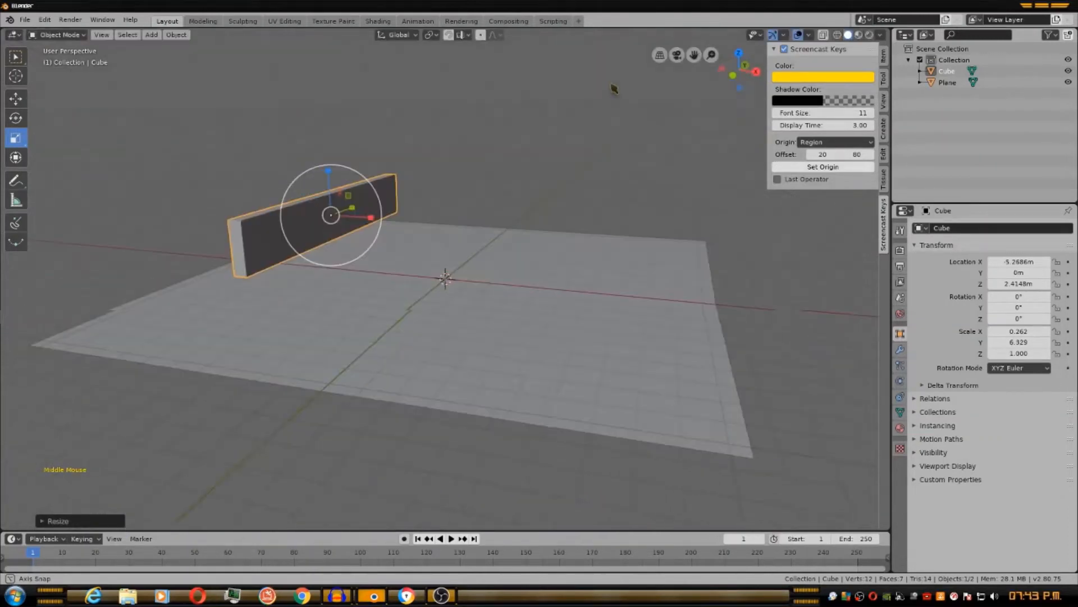
pyautogui.moveTo(554, 135); pyautogui.dragTo(582, 138, button='middle')
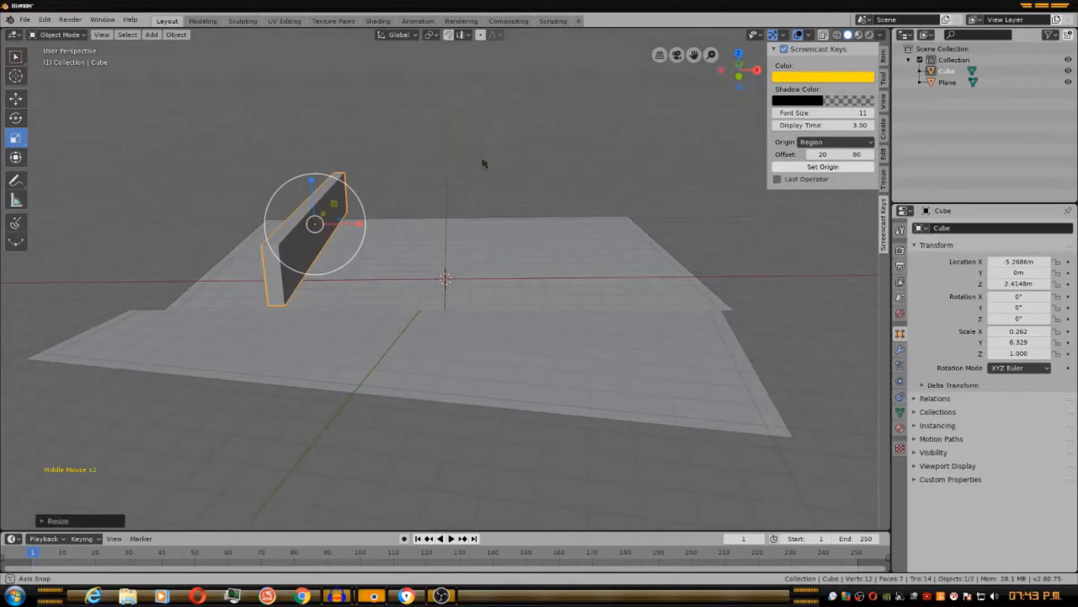
pyautogui.moveTo(311, 187); pyautogui.dragTo(316, 146)
pyautogui.moveTo(316, 146); pyautogui.dragTo(417, 162, button='middle')
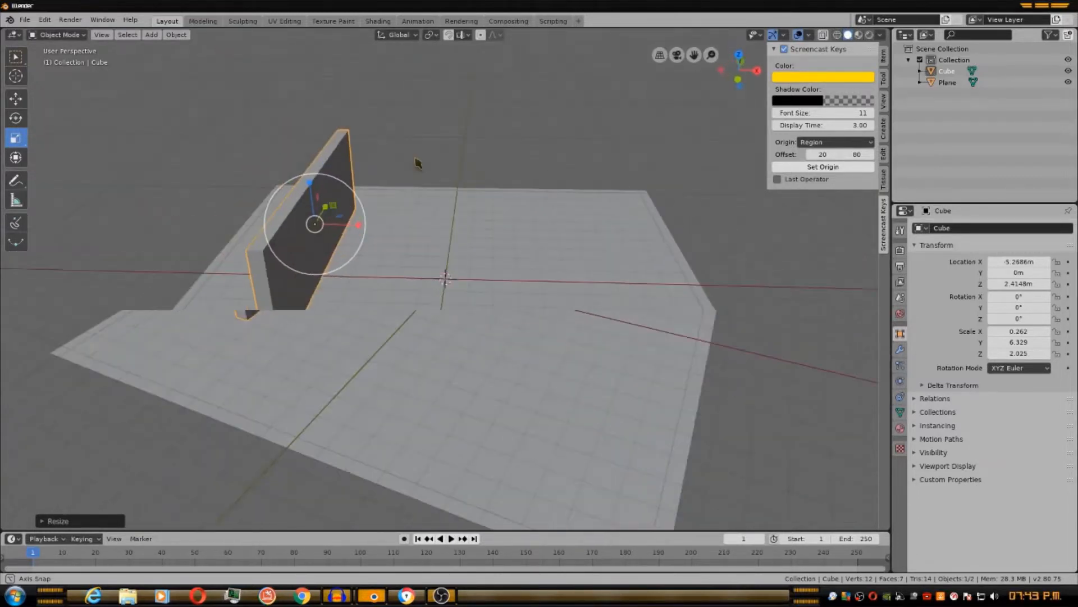
# Move the wall toward the plane's edge to about -7.31 m in X and lower it to about 2.03 m in Z.
pyautogui.click(17, 100)
pyautogui.moveTo(361, 234); pyautogui.dragTo(313, 231)
pyautogui.moveTo(259, 184)
pyautogui.mouseDown()
pyautogui.moveTo(253, 211)
pyautogui.moveTo(256, 190)
pyautogui.mouseUp()
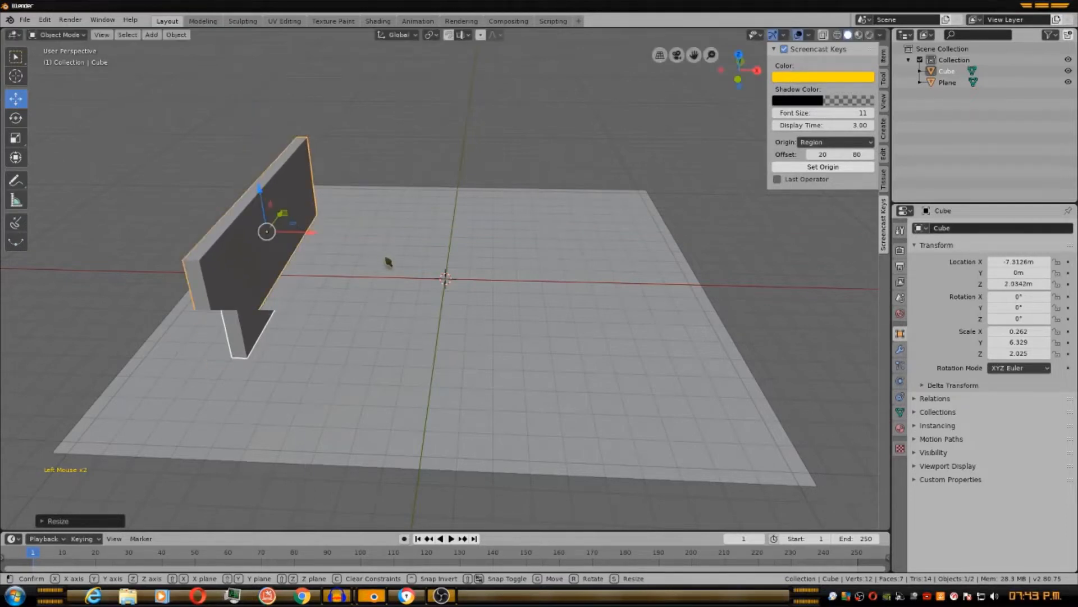
# Select the ground plane and enlarge it uniformly to a scale of about 2.05.
pyautogui.click(387, 261)
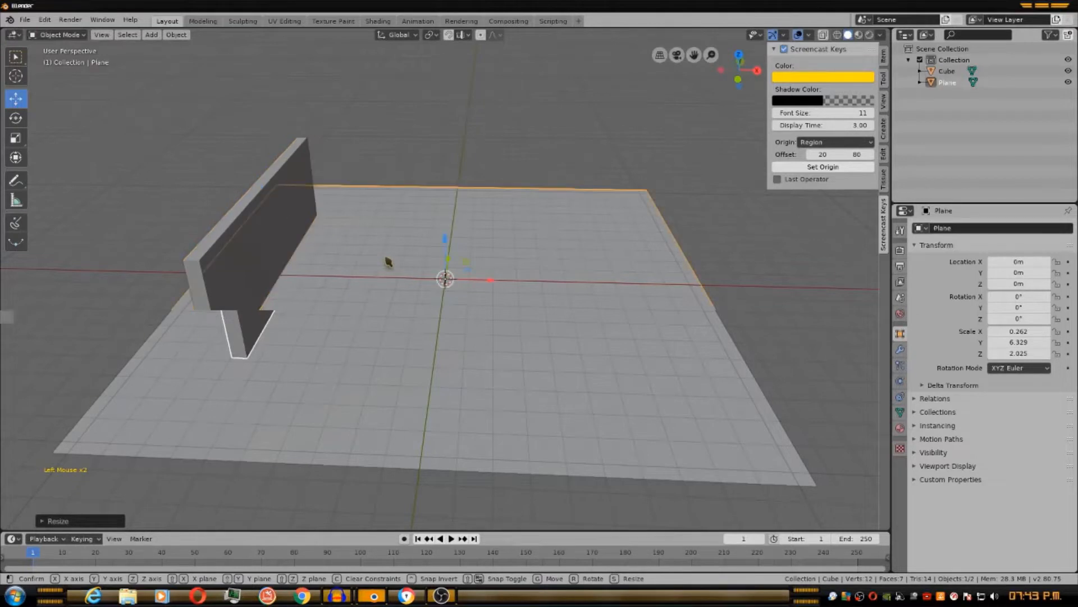
pyautogui.scroll(-3, 382, 259)
pyautogui.click(23, 139)
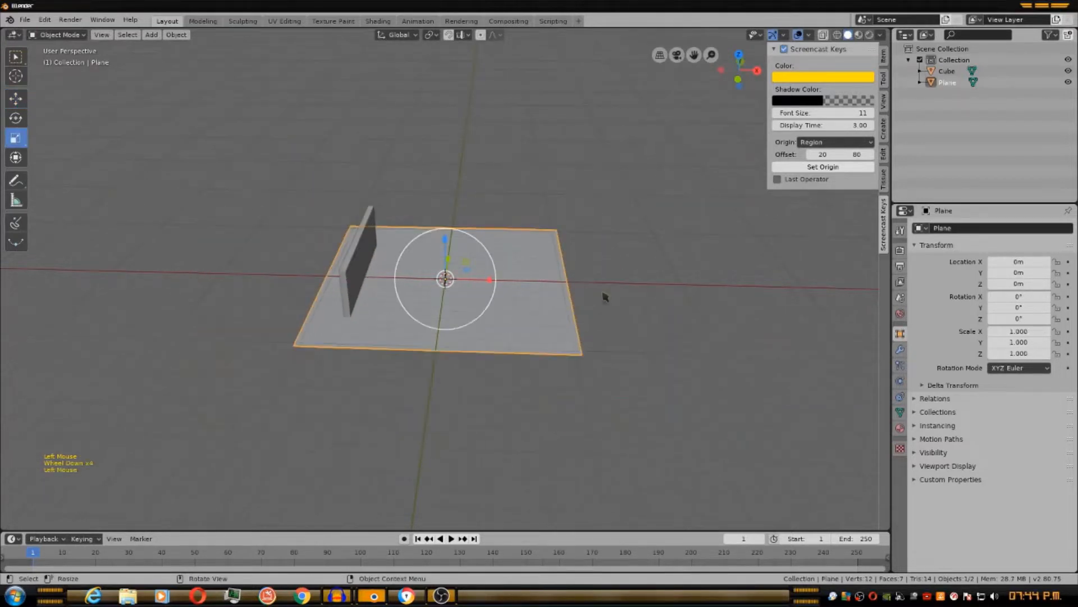
pyautogui.moveTo(630, 293); pyautogui.dragTo(829, 250)
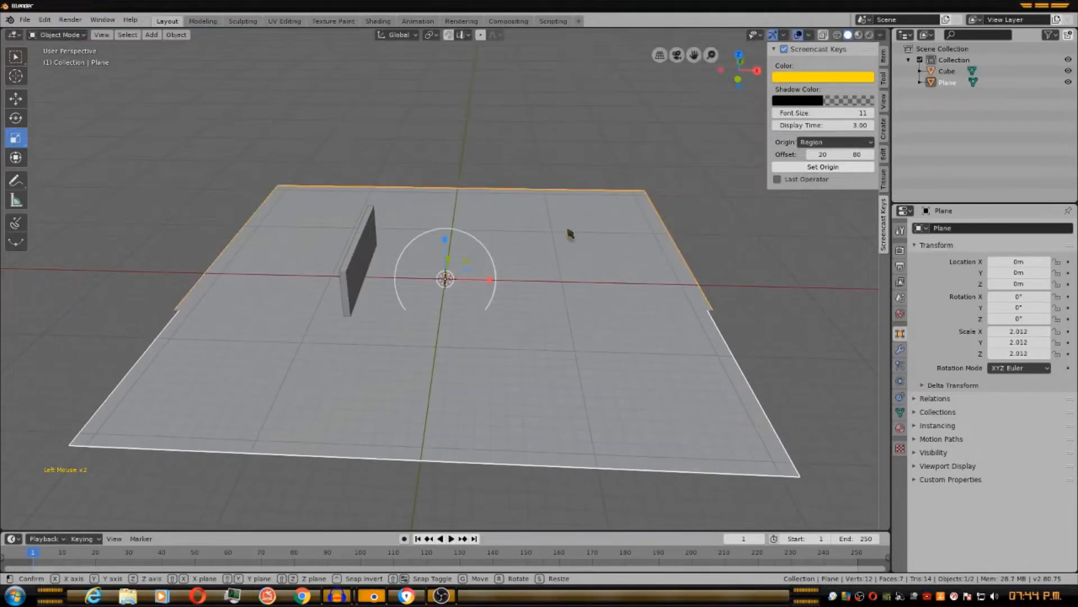
pyautogui.moveTo(570, 234); pyautogui.dragTo(570, 233)
pyautogui.scroll(-1, 570, 234)
pyautogui.scroll(4, 569, 233)
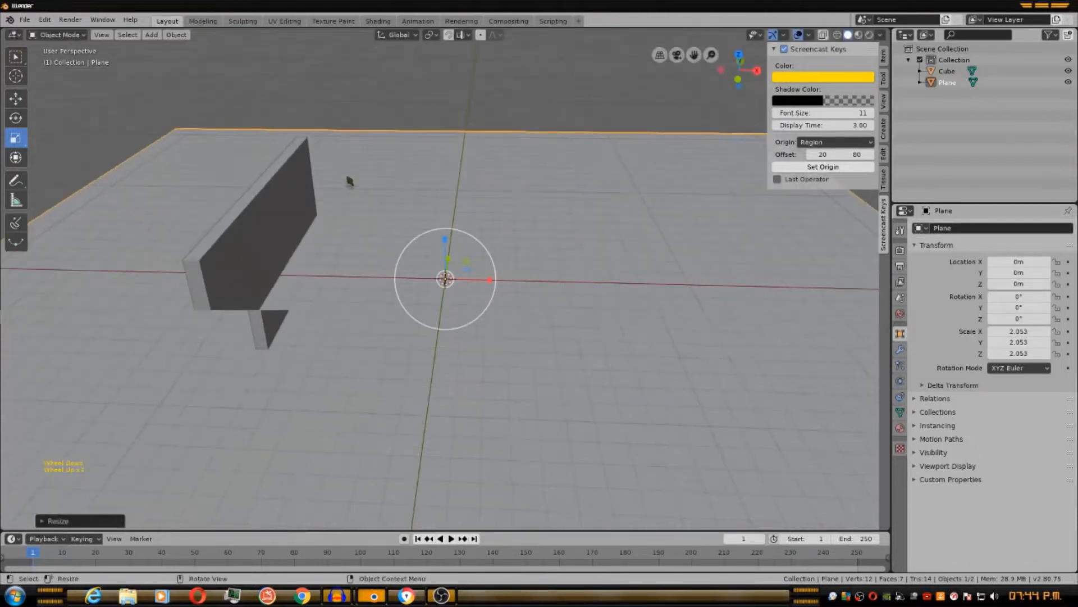
# Duplicate the wall and place the copy along the X axis at a location of about 2.63 m.
pyautogui.click(16, 98)
pyautogui.click(239, 257)
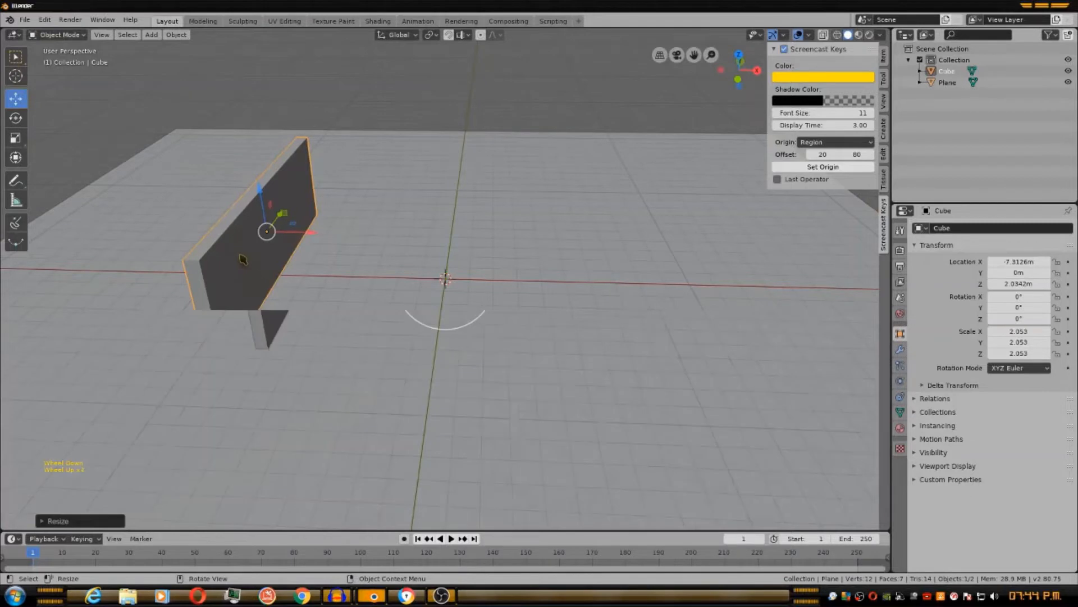
pyautogui.hotkey('shift', 'd')
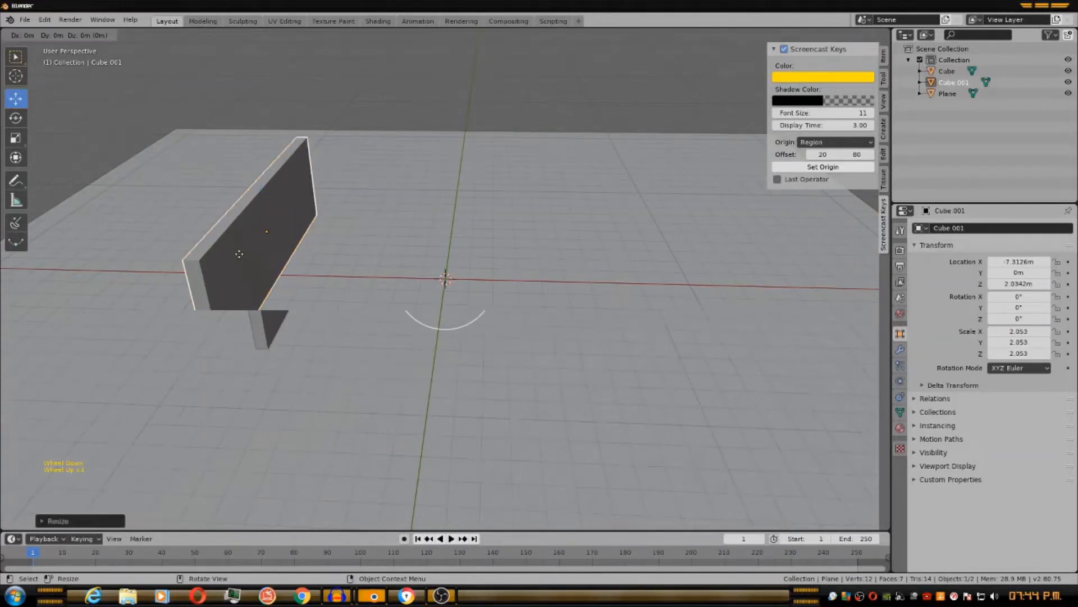
pyautogui.hotkey('shift', 'd')
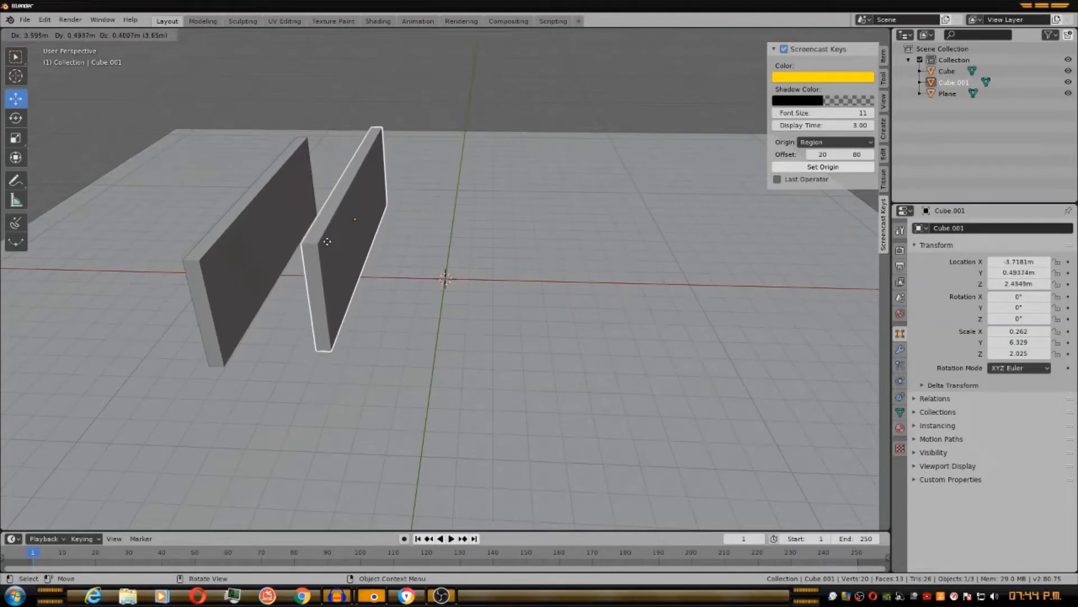
pyautogui.press('x')
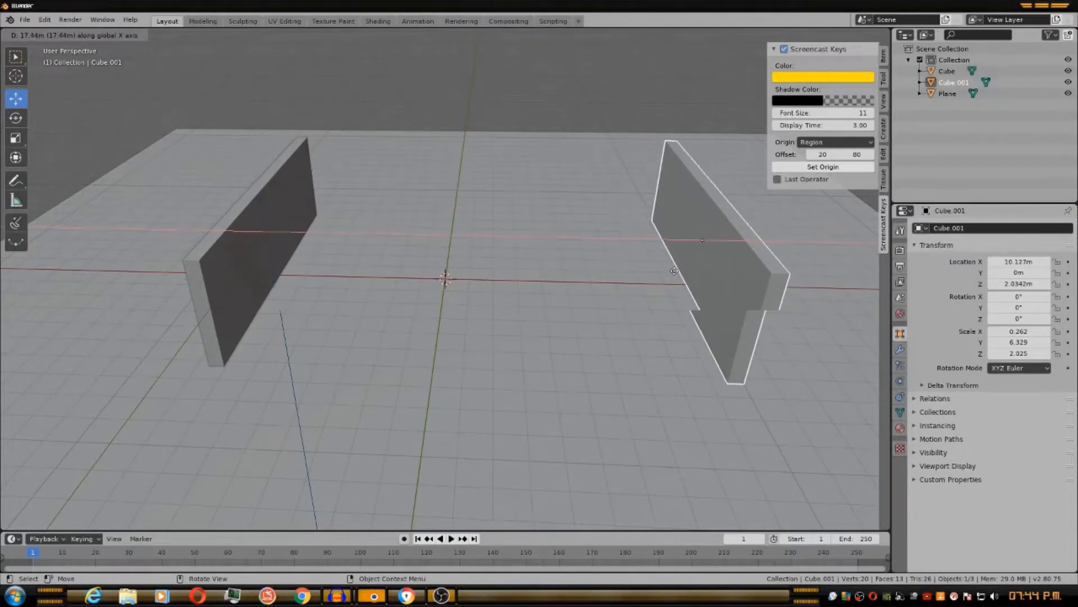
pyautogui.click(488, 278)
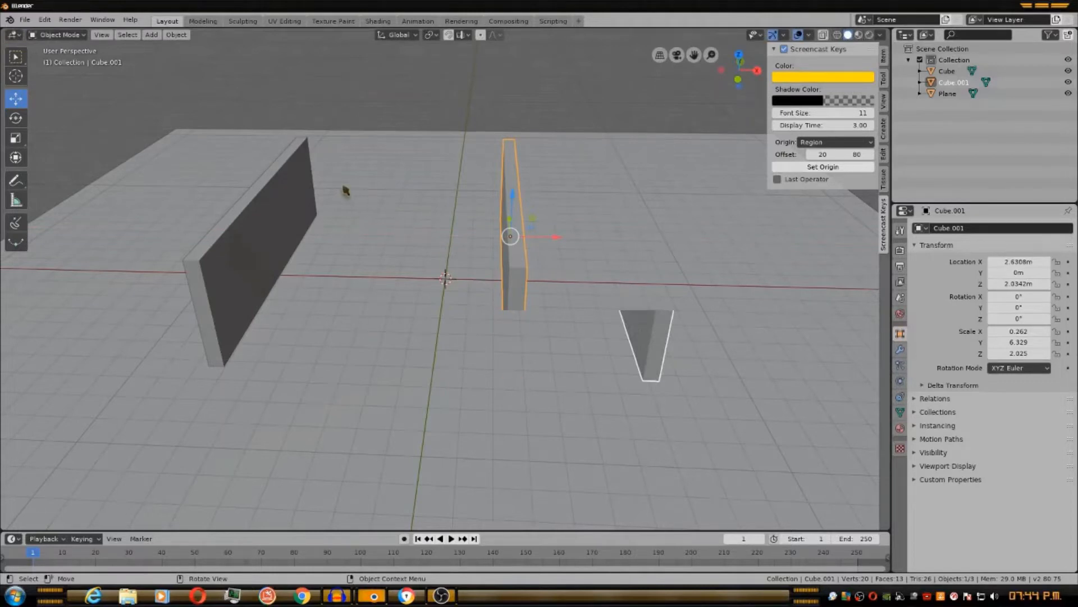
# Duplicate the middle wall and place the copy along the X axis at a location of about 10.9 m.
pyautogui.hotkey('shift', 'd')
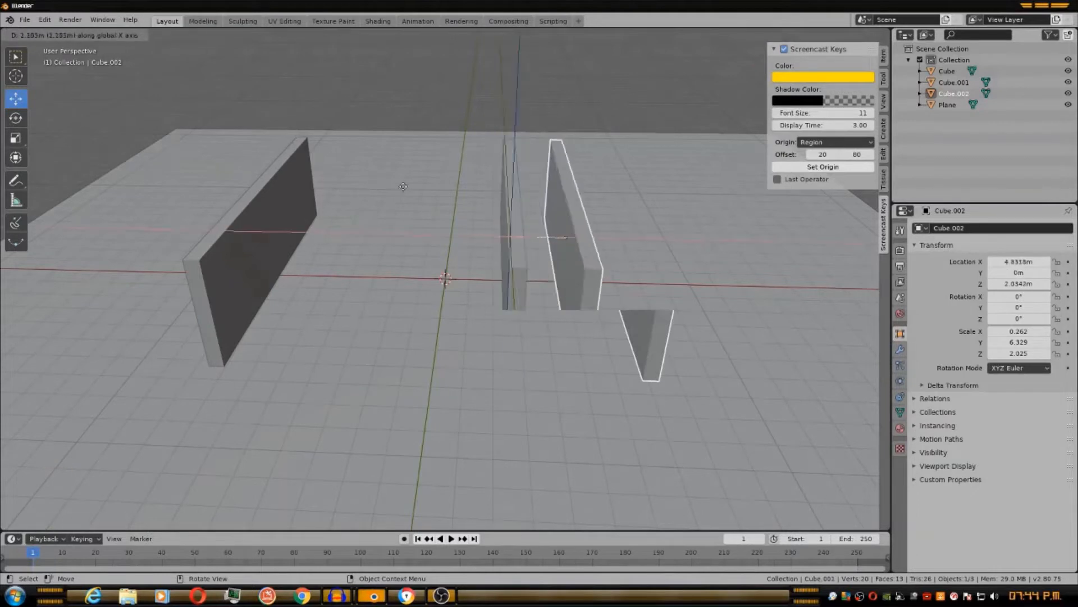
pyautogui.press('x')
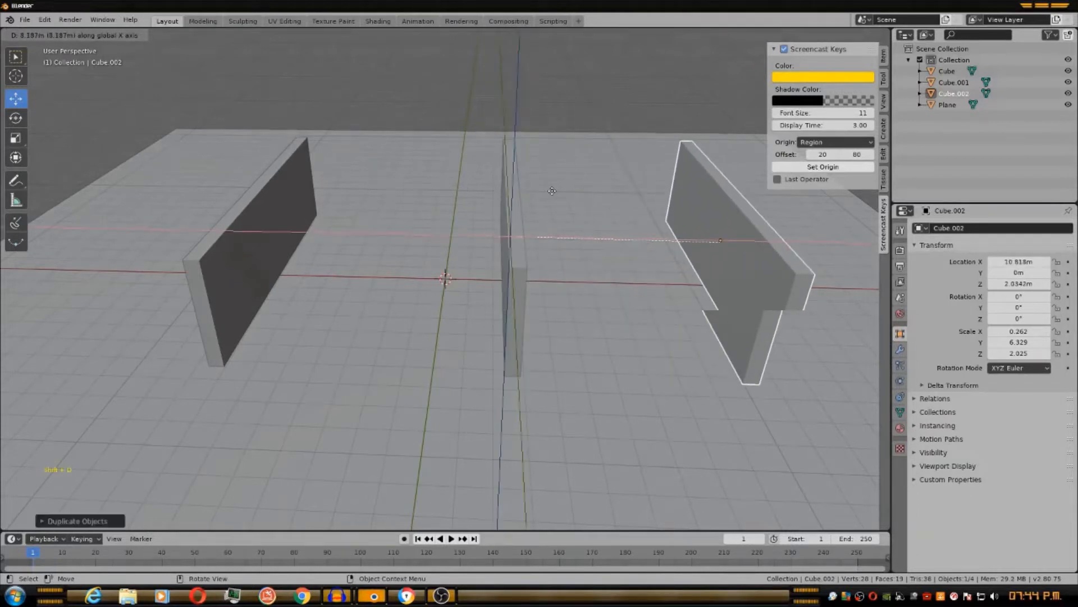
pyautogui.click(554, 191)
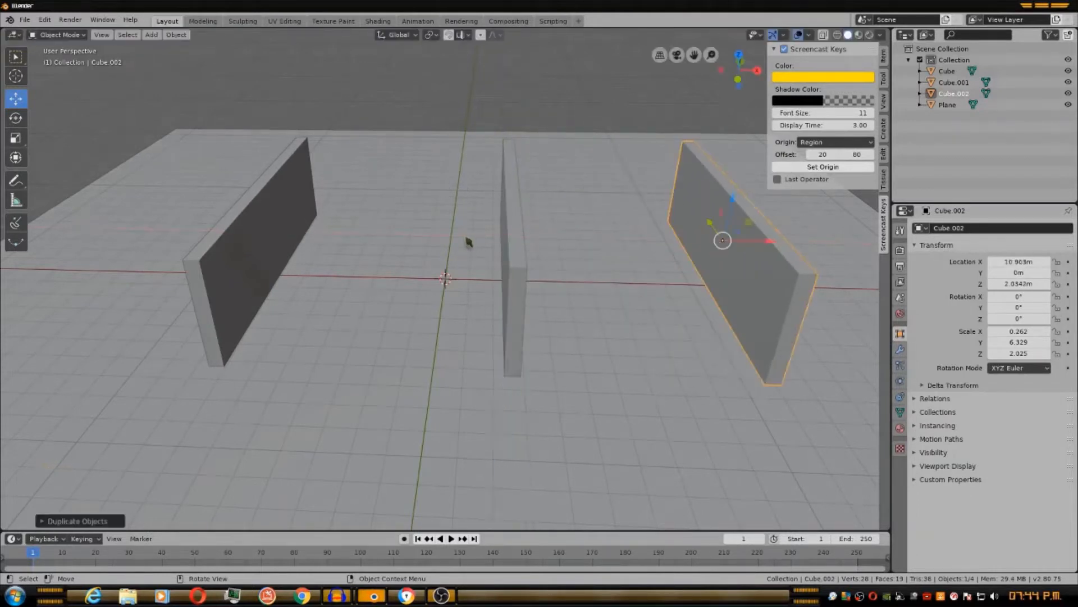
# Duplicate the outermost copied wall and place the new copy back along the X axis at about 4.96 m.
pyautogui.moveTo(467, 241)
pyautogui.mouseDown(button='middle')
pyautogui.moveTo(557, 211)
pyautogui.moveTo(530, 212)
pyautogui.moveTo(457, 260)
pyautogui.moveTo(437, 231)
pyautogui.moveTo(399, 225)
pyautogui.moveTo(411, 236)
pyautogui.moveTo(473, 241)
pyautogui.mouseUp(button='middle')
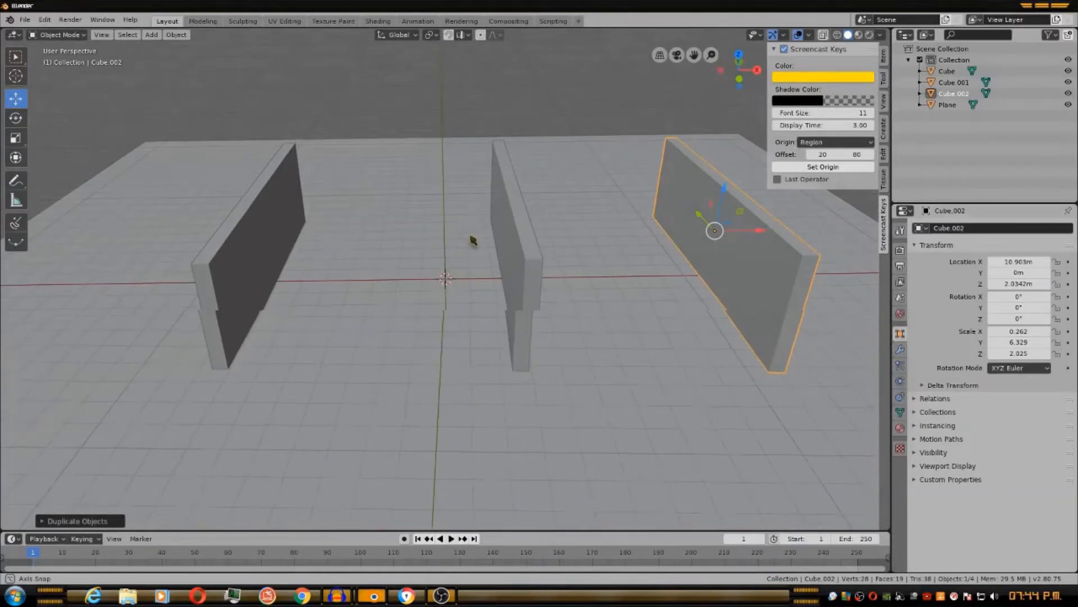
pyautogui.scroll(-1, 474, 240)
pyautogui.moveTo(474, 240)
pyautogui.mouseDown(button='middle')
pyautogui.moveTo(450, 249)
pyautogui.moveTo(493, 246)
pyautogui.mouseUp(button='middle')
pyautogui.scroll(1, 462, 249)
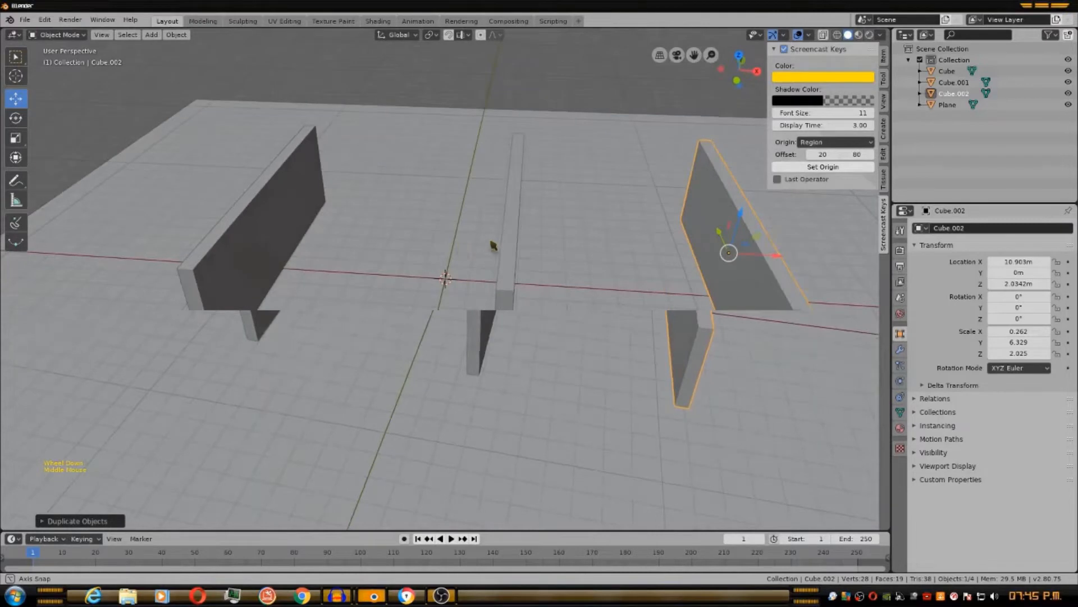
pyautogui.hotkey('shift', 'd')
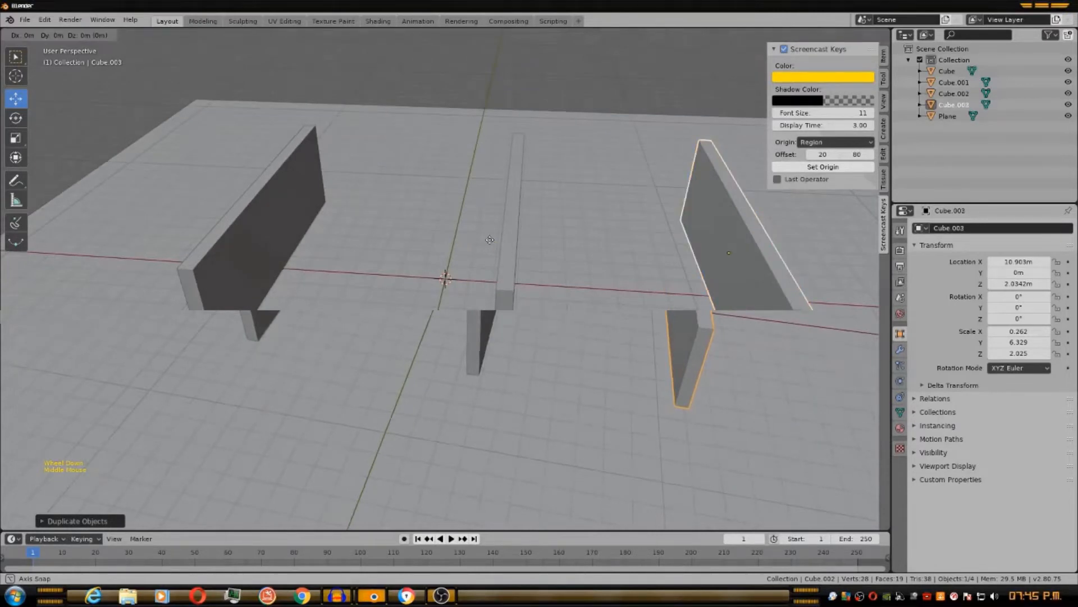
pyautogui.press('x')
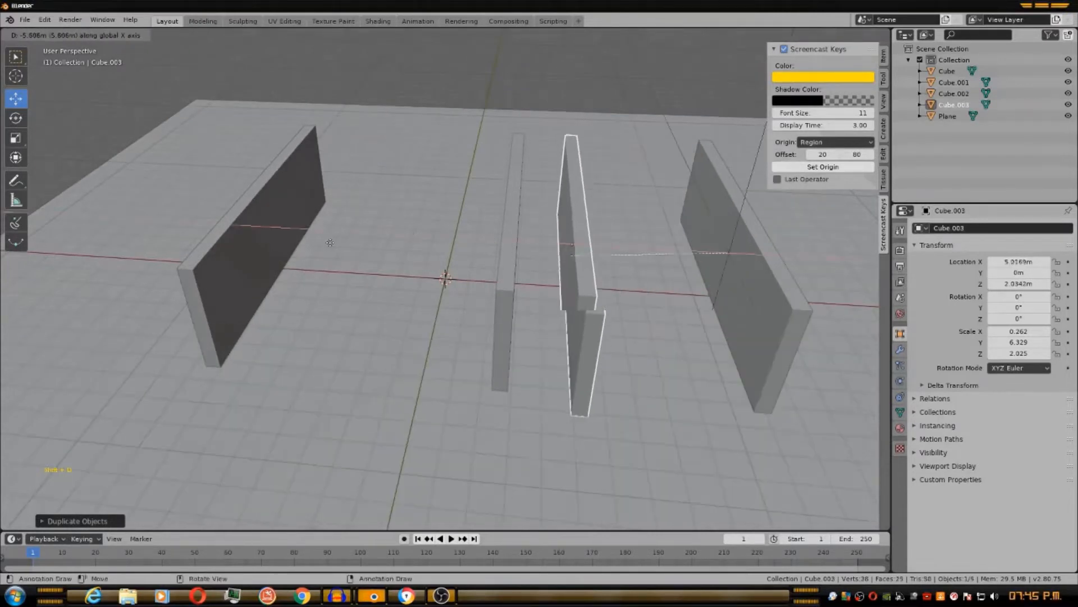
pyautogui.click(334, 245)
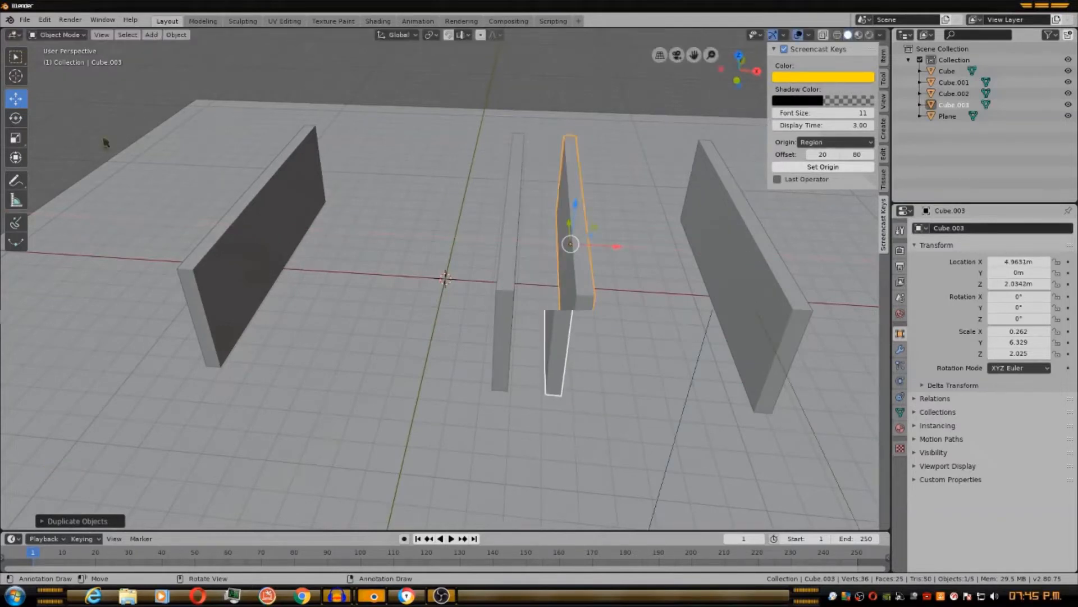
# Rotate the newest wall about the Z axis by about -91° so it runs crosswise to the other walls.
pyautogui.click(16, 118)
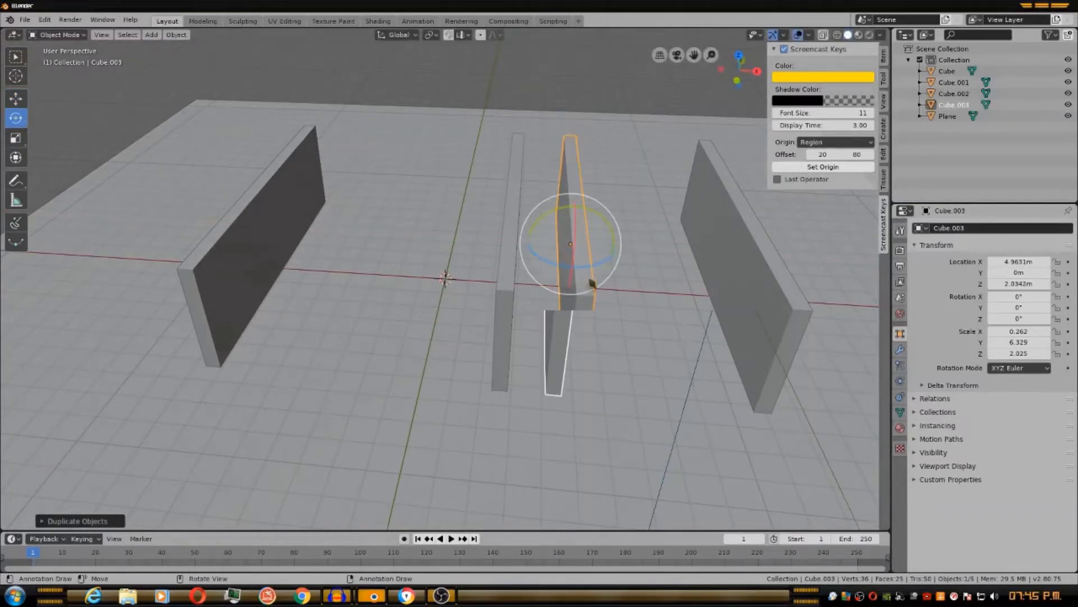
pyautogui.moveTo(592, 272); pyautogui.dragTo(555, 253)
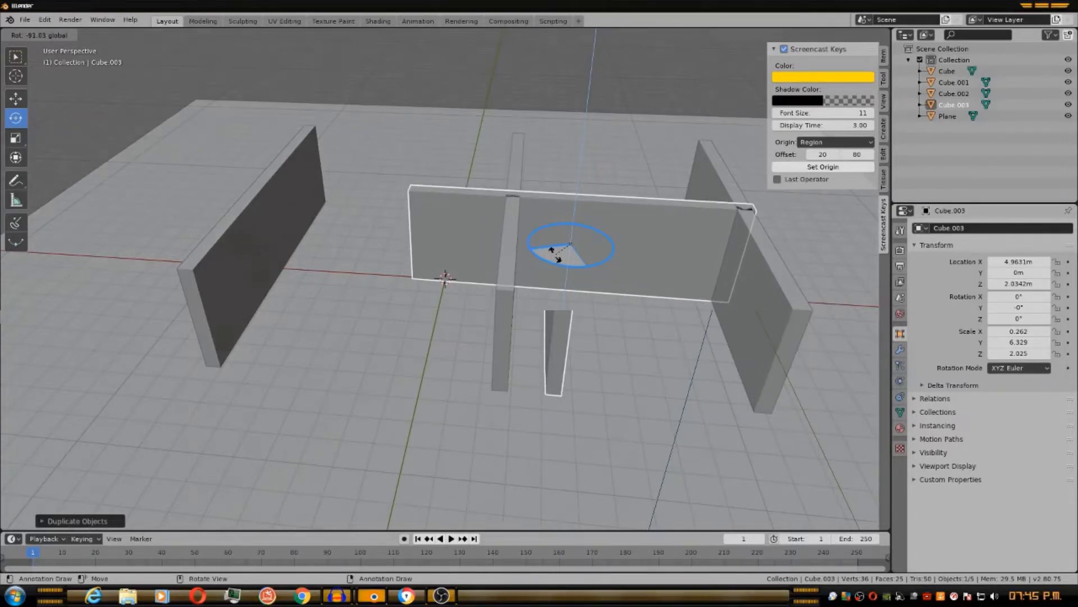
pyautogui.moveTo(555, 253); pyautogui.dragTo(554, 253)
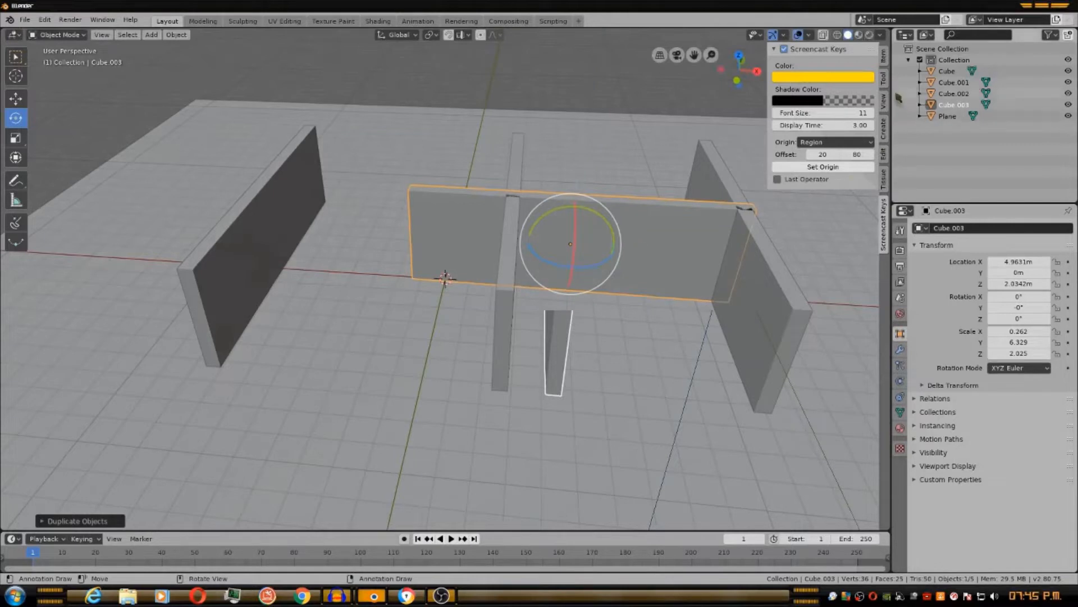
pyautogui.hotkey('ctrl', 'z')
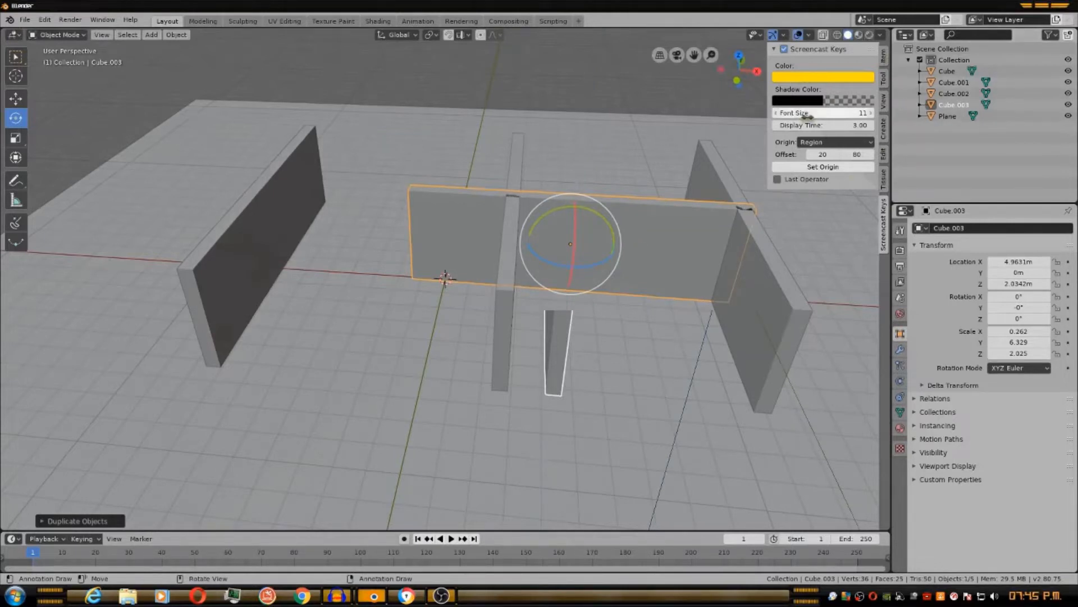
# Lengthen the crosswise wall to a Y scale of about 8.93 and move it along the X axis to about 1.76 m.
pyautogui.click(16, 140)
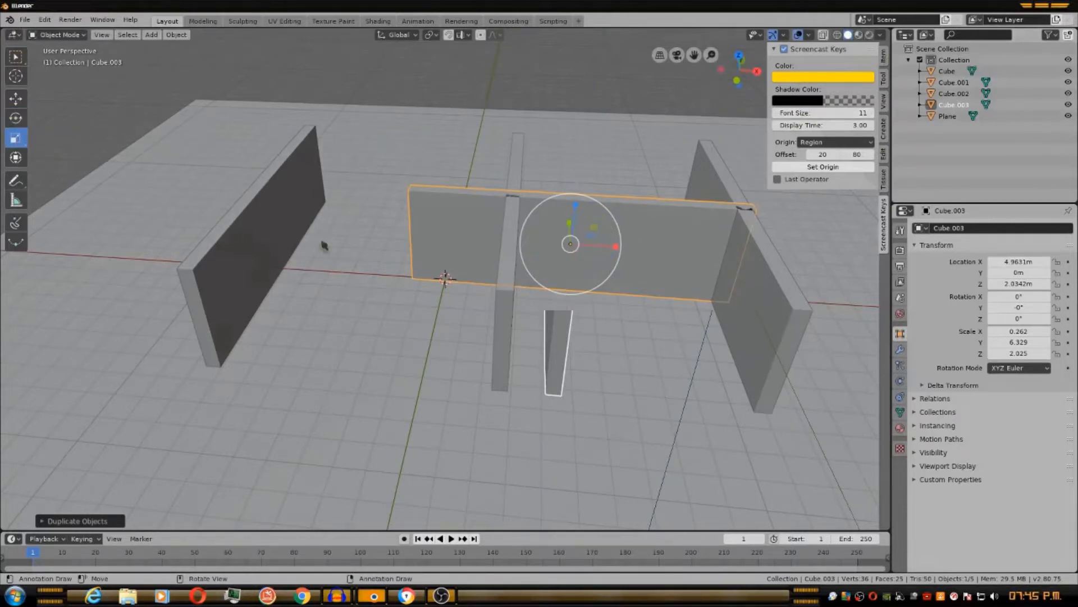
pyautogui.moveTo(616, 252); pyautogui.dragTo(539, 245)
pyautogui.click(17, 99)
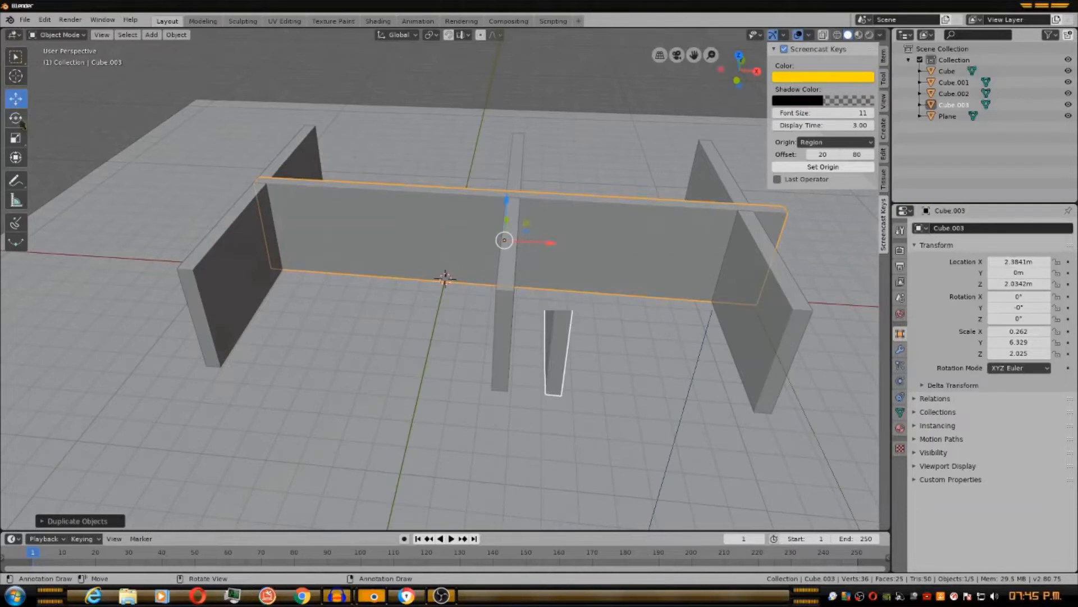
pyautogui.hotkey('shift', 'space')
pyautogui.press('s')
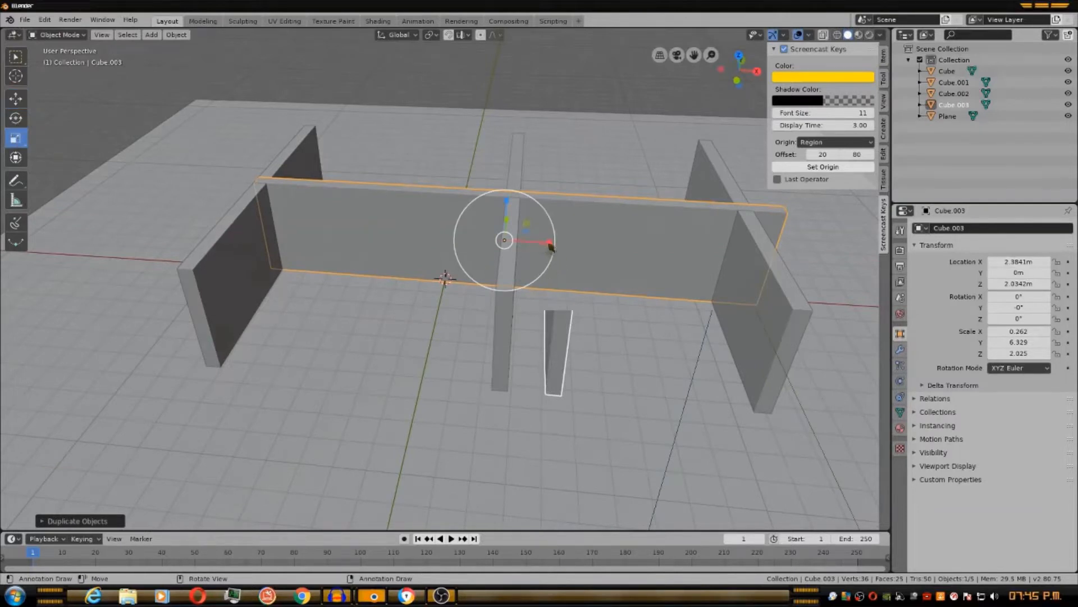
pyautogui.moveTo(551, 243); pyautogui.dragTo(534, 240)
pyautogui.click(16, 99)
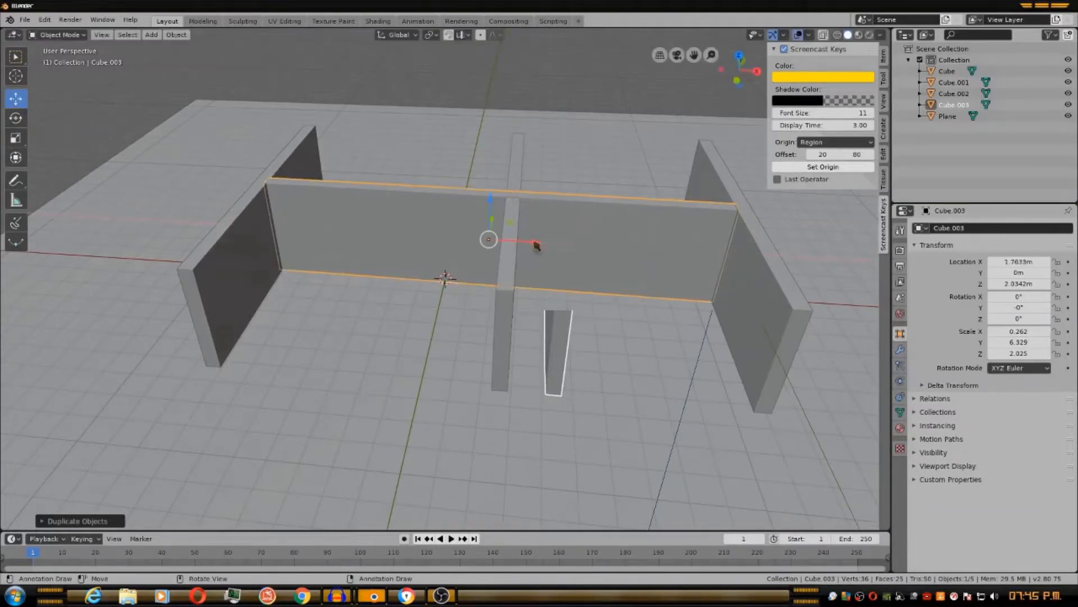
# Move the crosswise wall along the Y axis to about 5.94 m, at the ends of the three parallel walls.
pyautogui.moveTo(564, 174); pyautogui.dragTo(506, 119, button='middle')
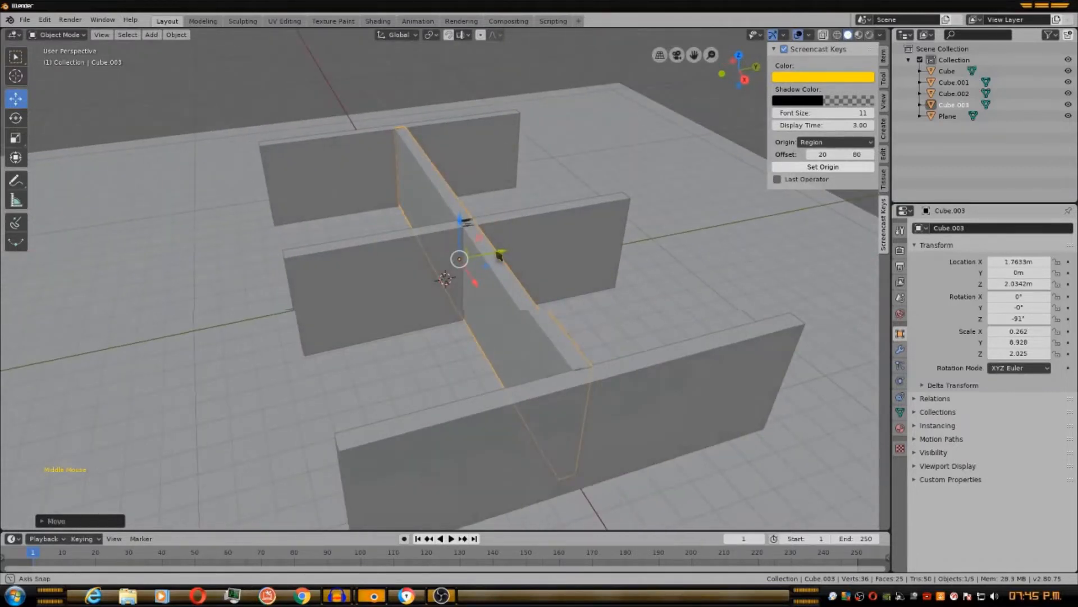
pyautogui.moveTo(499, 256); pyautogui.dragTo(600, 224)
pyautogui.moveTo(630, 221); pyautogui.dragTo(634, 220)
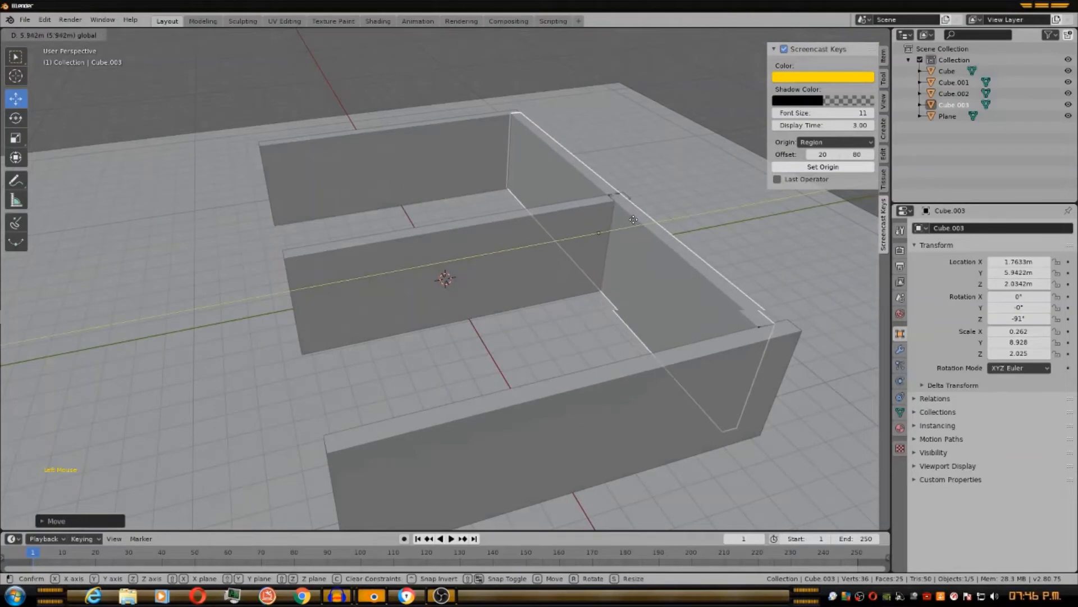
pyautogui.click(635, 220)
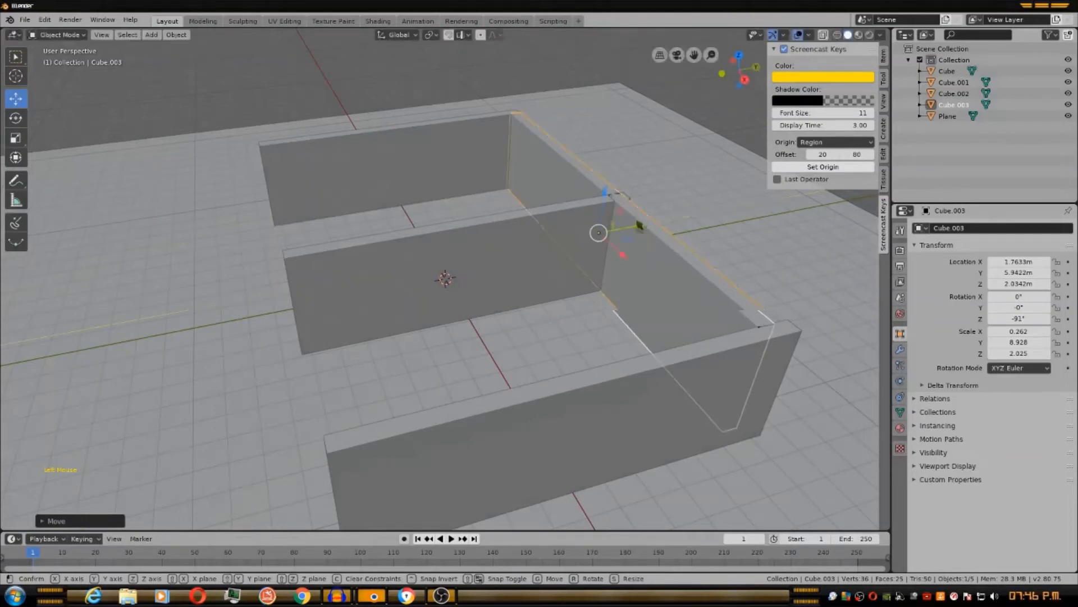
# Thicken the crosswise back wall to an X scale of about 0.549 and lengthen it to a Y scale of about 9.45.
pyautogui.moveTo(658, 222); pyautogui.dragTo(610, 227, button='middle')
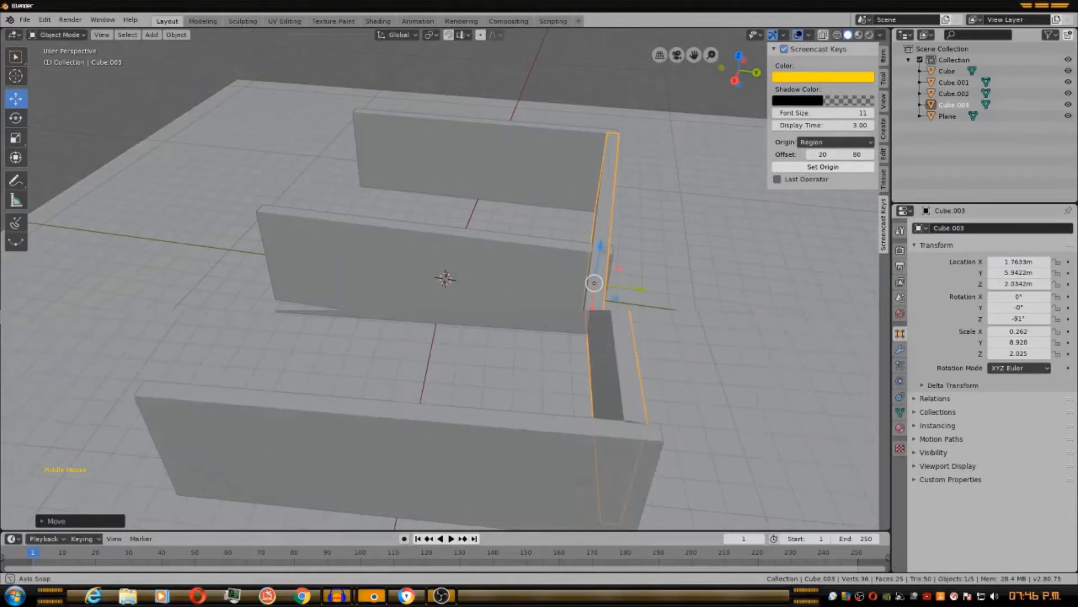
pyautogui.moveTo(655, 335)
pyautogui.mouseDown(button='middle')
pyautogui.moveTo(749, 336)
pyautogui.moveTo(778, 284)
pyautogui.moveTo(737, 313)
pyautogui.moveTo(638, 313)
pyautogui.moveTo(647, 328)
pyautogui.mouseUp(button='middle')
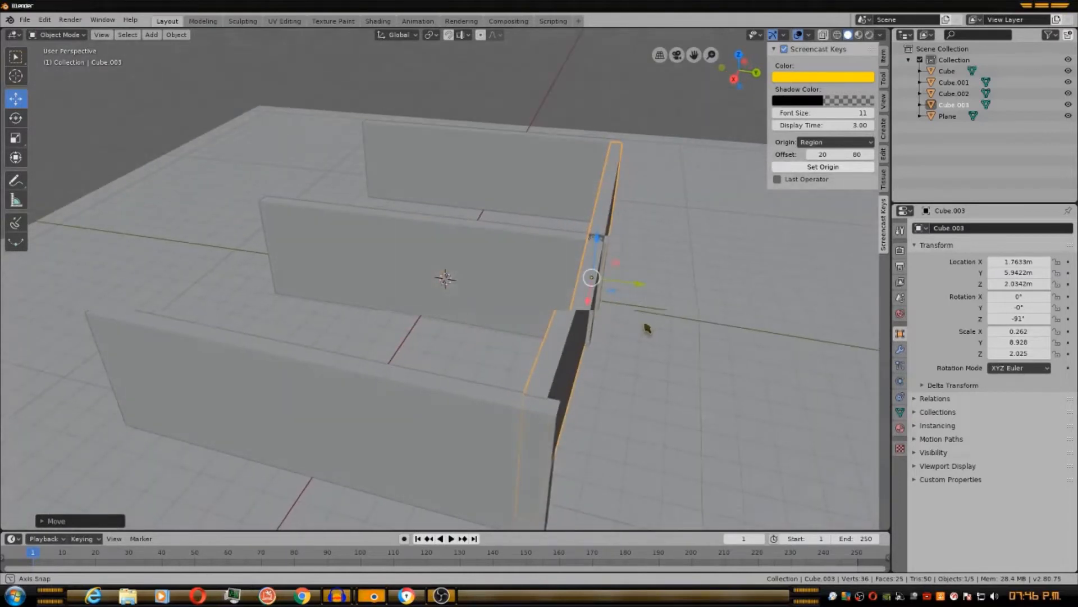
pyautogui.hotkey('shift', 'space')
pyautogui.press('s')
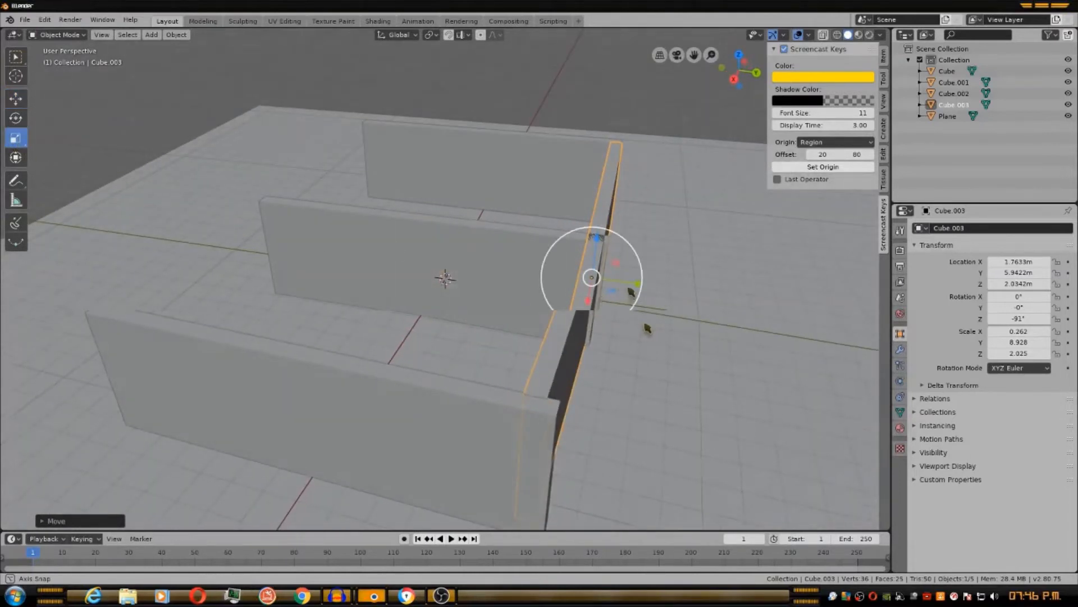
pyautogui.moveTo(632, 286); pyautogui.dragTo(635, 284)
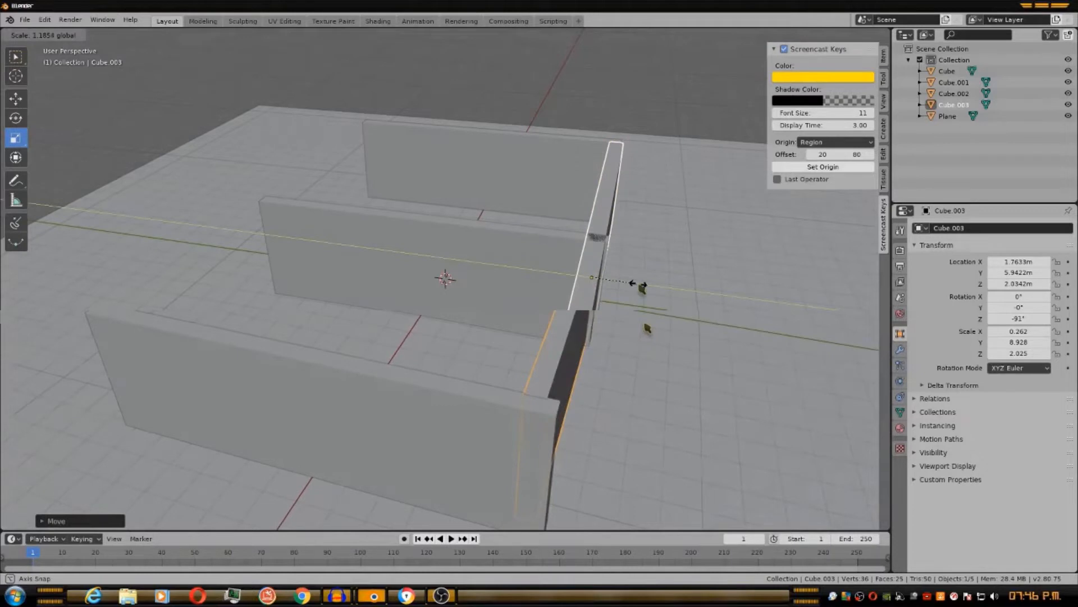
pyautogui.rightClick(633, 283)
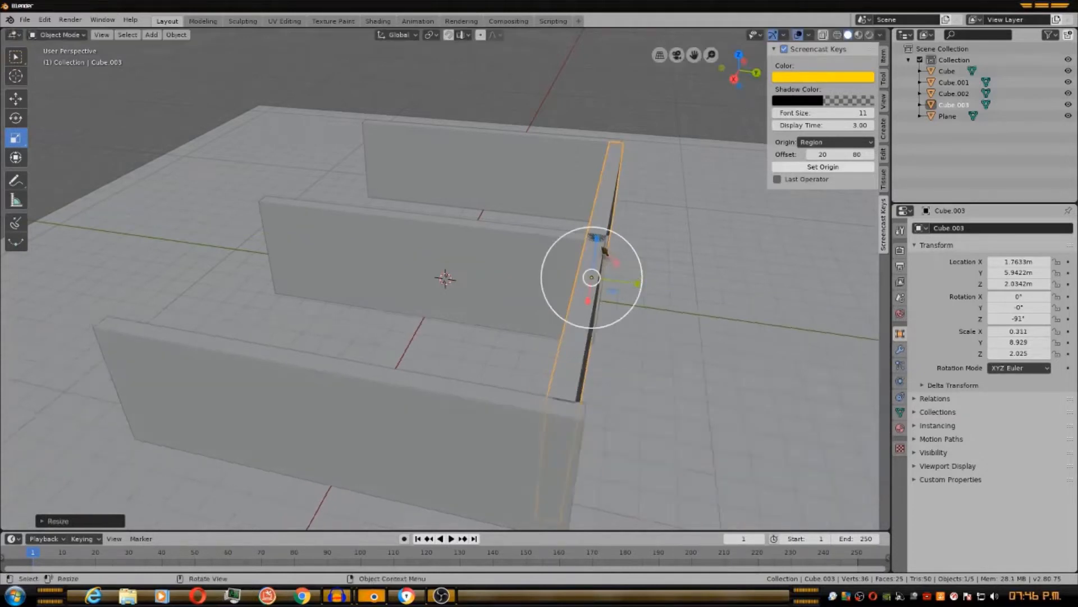
pyautogui.press('s')
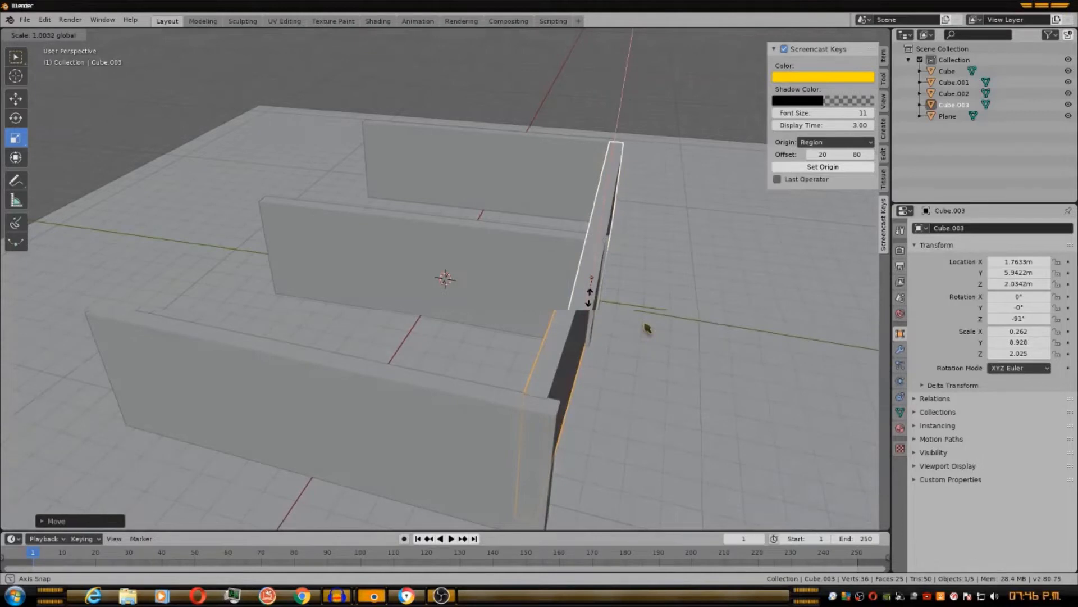
pyautogui.click(646, 324)
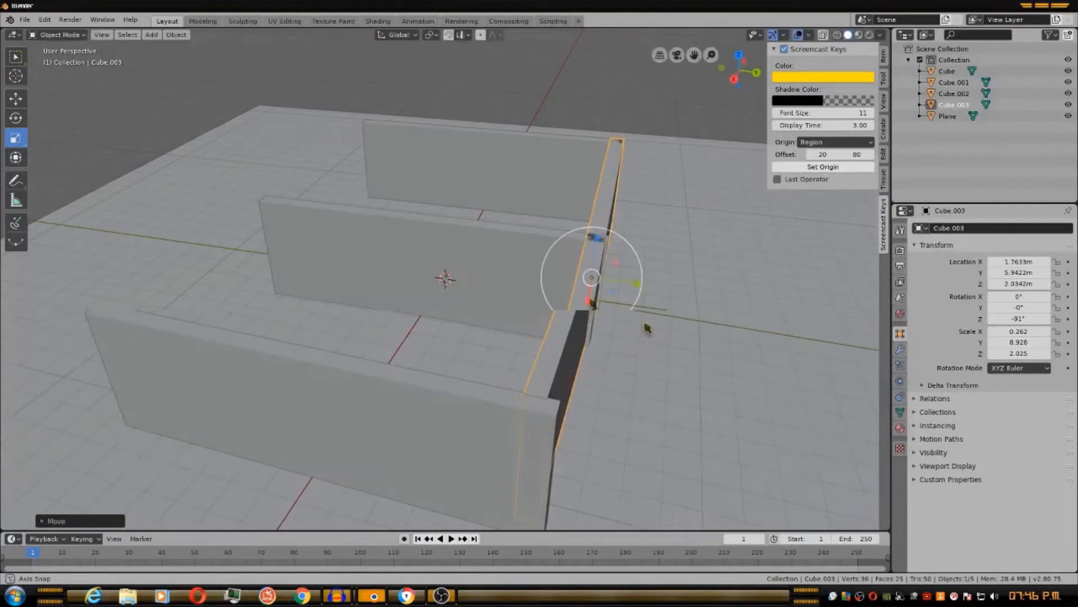
pyautogui.moveTo(645, 320); pyautogui.dragTo(410, 297, button='middle')
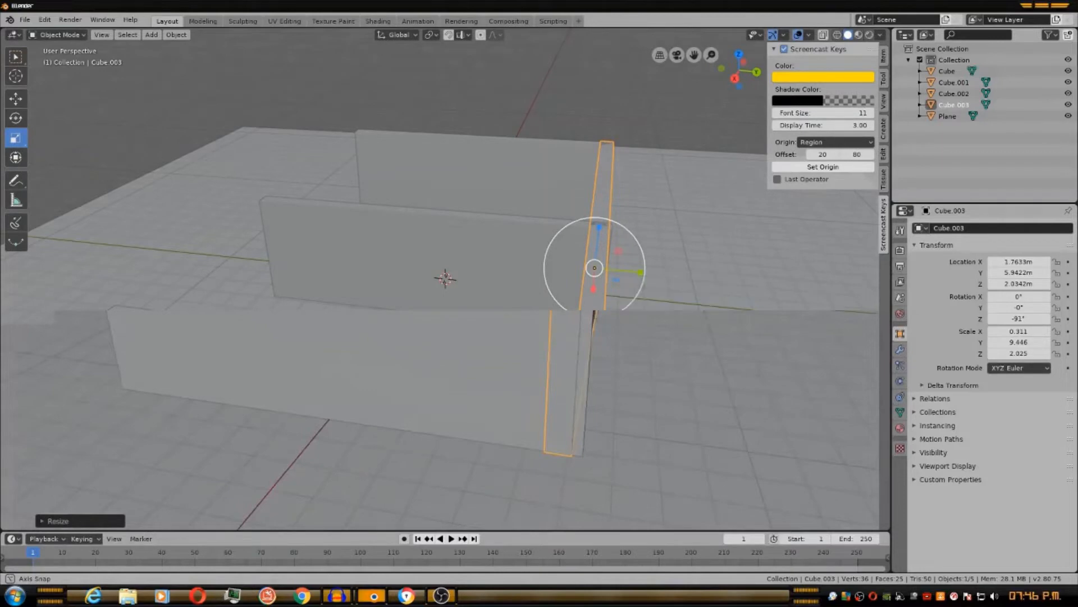
pyautogui.moveTo(640, 276); pyautogui.dragTo(669, 283)
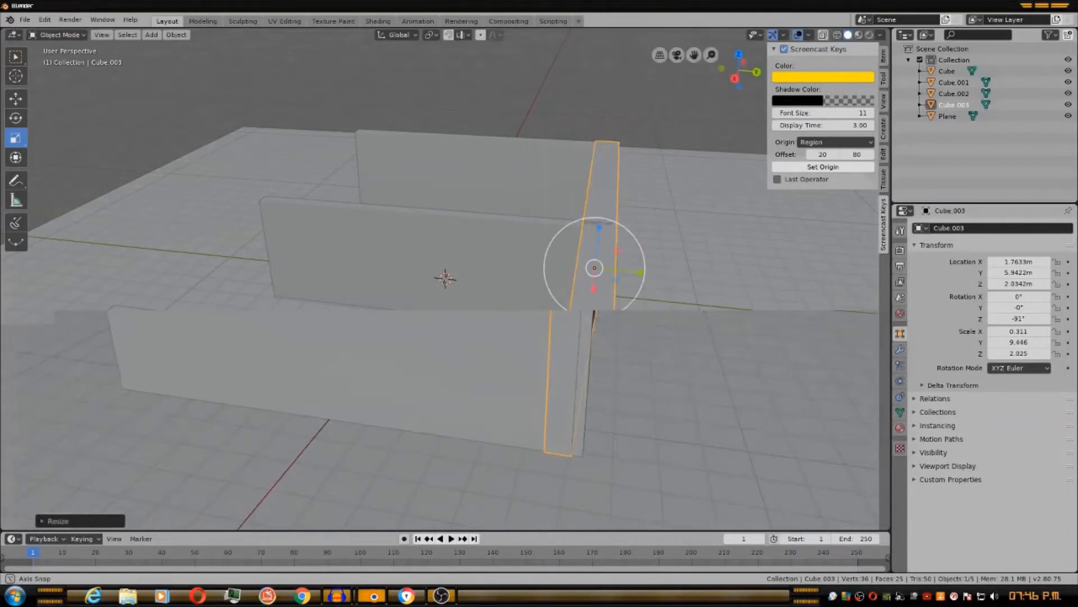
# Duplicate the outer wall on the positive X side and place the copy along the Y axis at about -13.62 m.
pyautogui.moveTo(594, 315); pyautogui.dragTo(665, 323, button='middle')
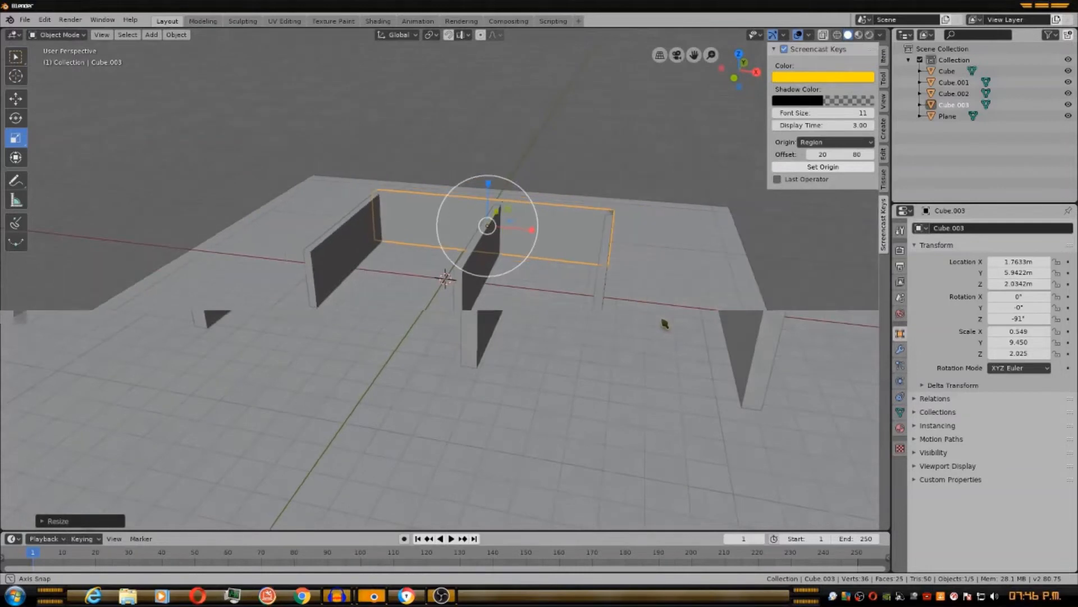
pyautogui.click(24, 99)
pyautogui.click(603, 292)
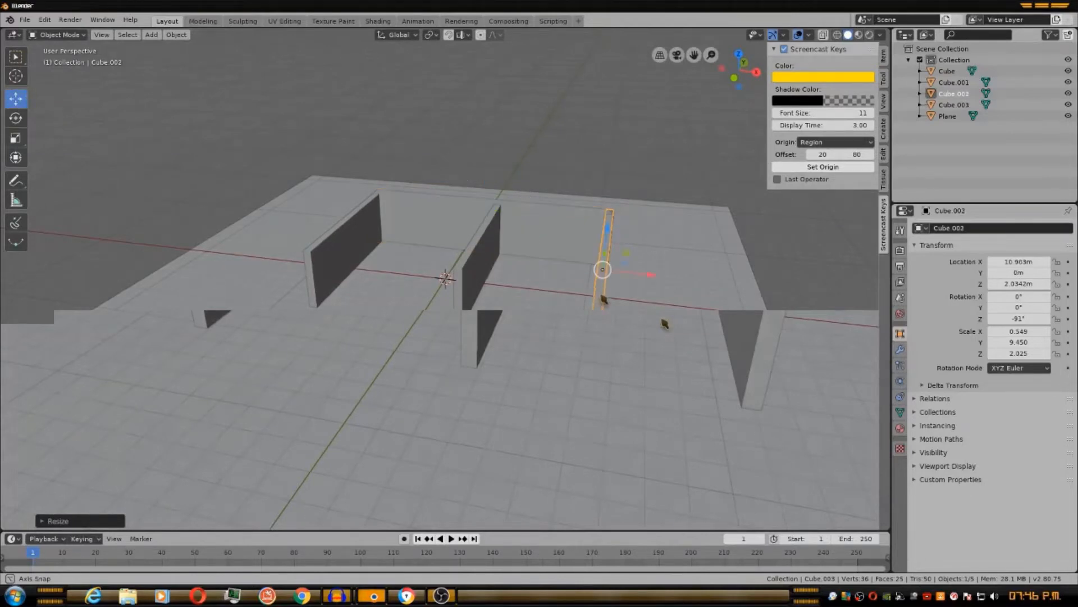
pyautogui.scroll(3, 597, 321)
pyautogui.moveTo(665, 323); pyautogui.dragTo(646, 320, button='middle')
pyautogui.scroll(1, 646, 319)
pyautogui.scroll(-2, 646, 315)
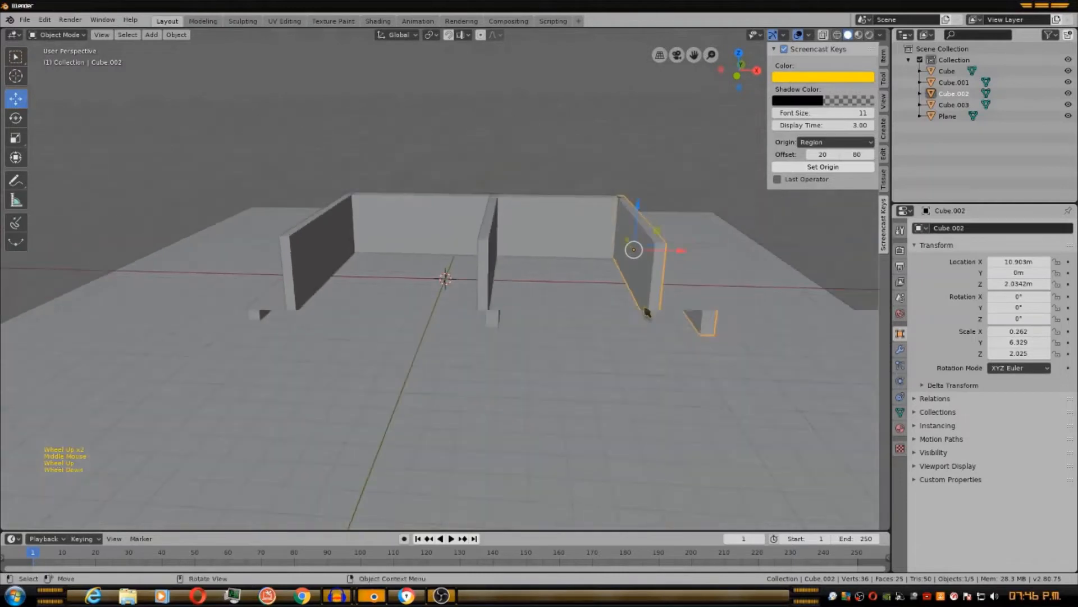
pyautogui.hotkey('shift', 'd')
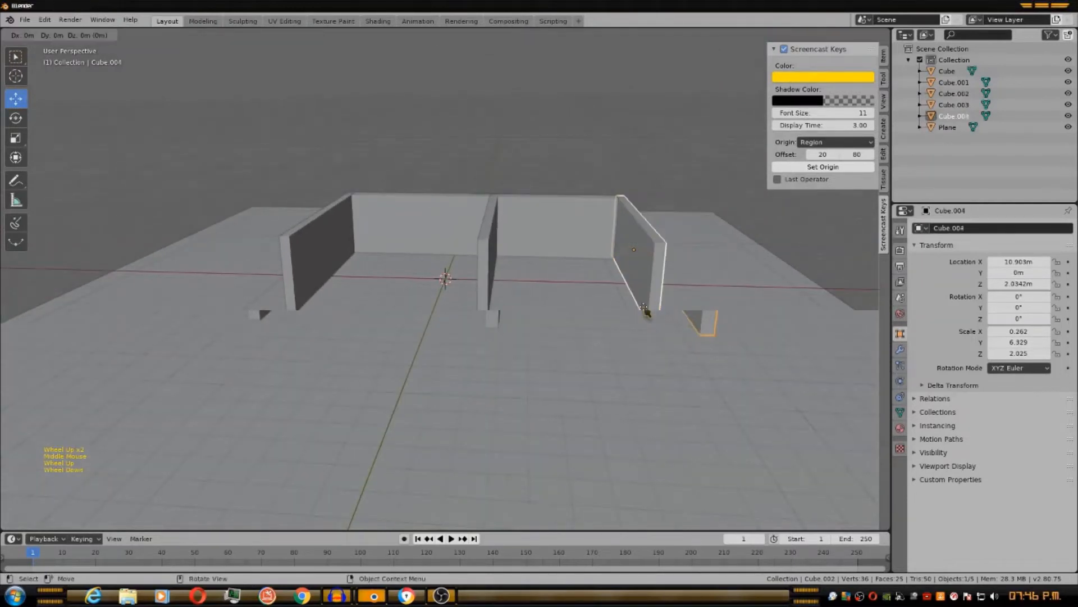
pyautogui.press('z')
pyautogui.press('y')
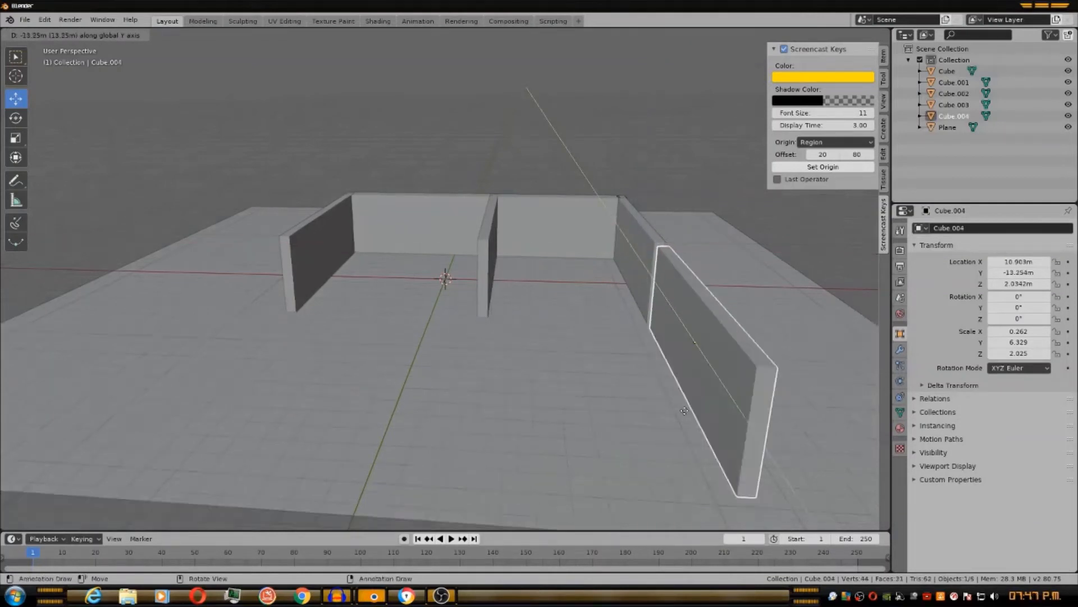
pyautogui.click(648, 313)
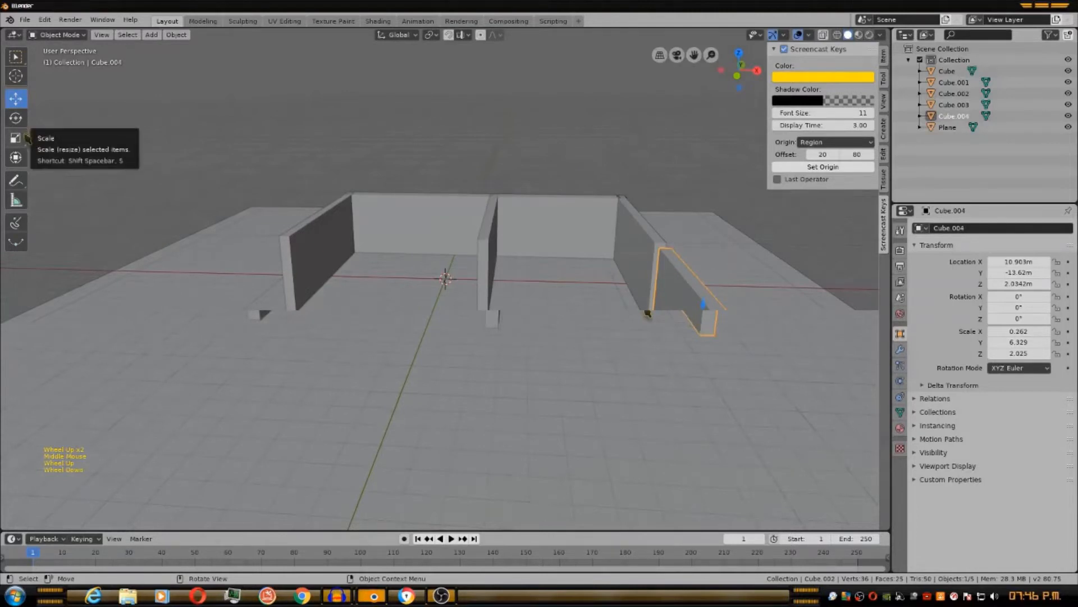
# Rotate the new wall copy 90° about the Z axis and move it along the X axis to about 2.01 m.
pyautogui.click(15, 118)
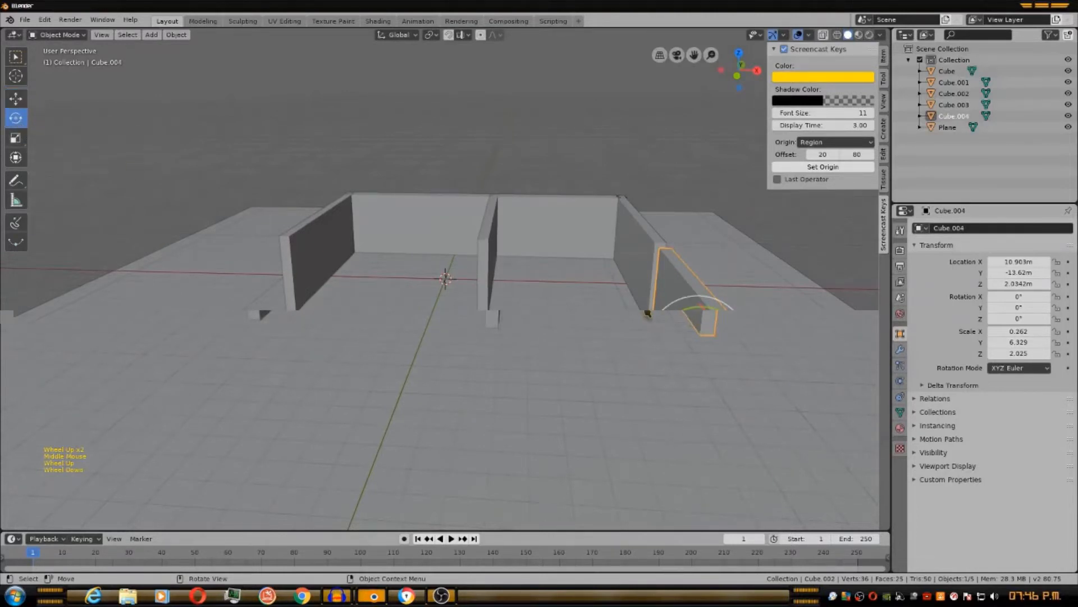
pyautogui.moveTo(726, 362); pyautogui.dragTo(689, 354)
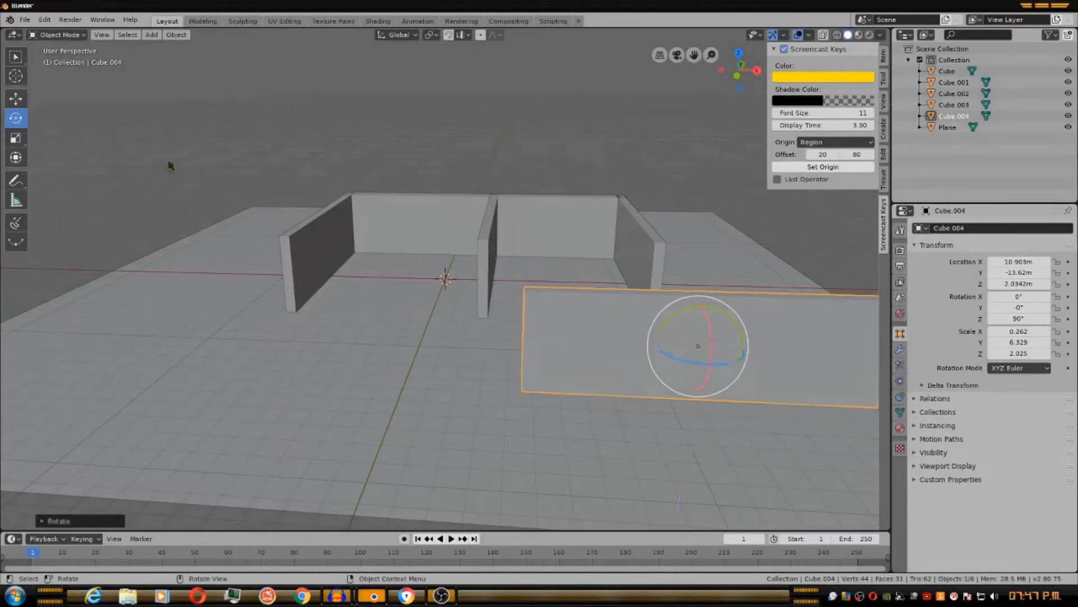
pyautogui.click(18, 100)
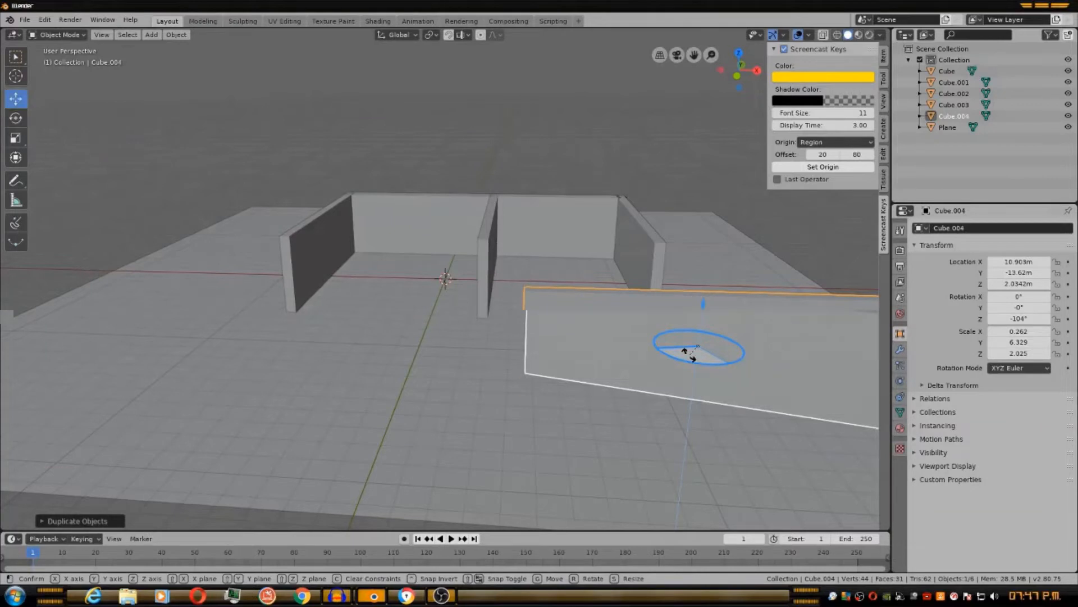
pyautogui.press('x')
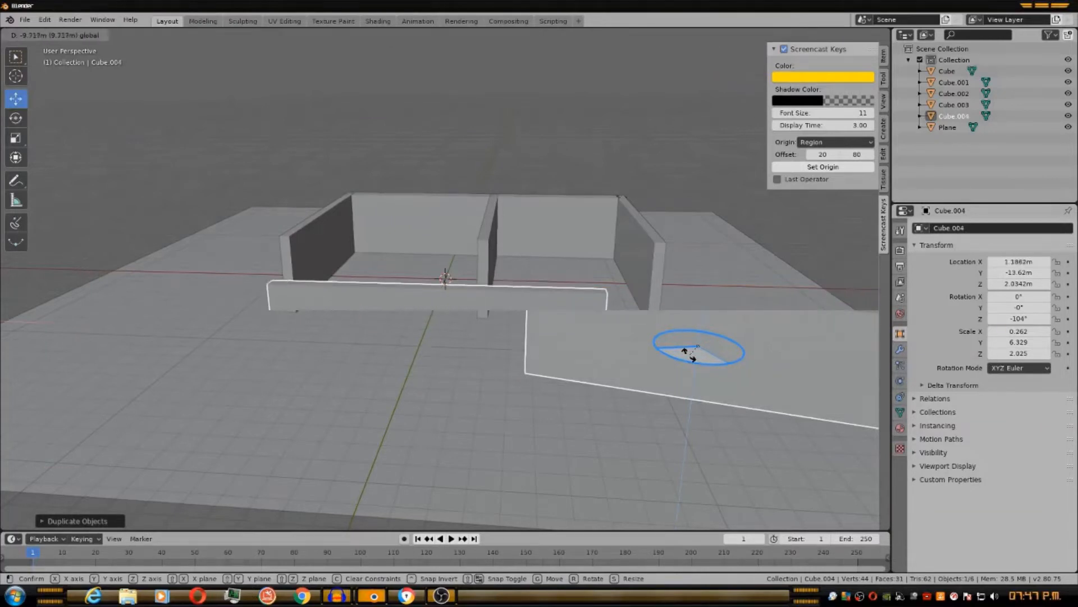
pyautogui.click(500, 349)
# Lengthen the rotated front wall along the X axis to a Y scale of about 9.587.
pyautogui.moveTo(501, 348); pyautogui.dragTo(523, 263, button='middle')
pyautogui.click(16, 138)
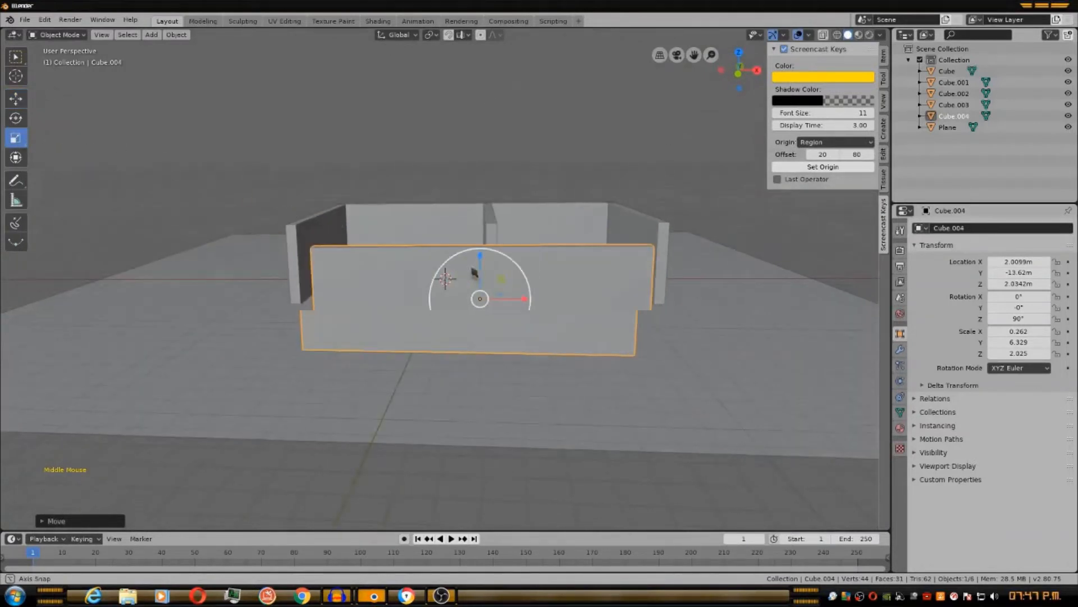
pyautogui.moveTo(525, 302); pyautogui.dragTo(537, 299)
pyautogui.moveTo(532, 202); pyautogui.dragTo(416, 266, button='middle')
pyautogui.moveTo(200, 362); pyautogui.dragTo(201, 365)
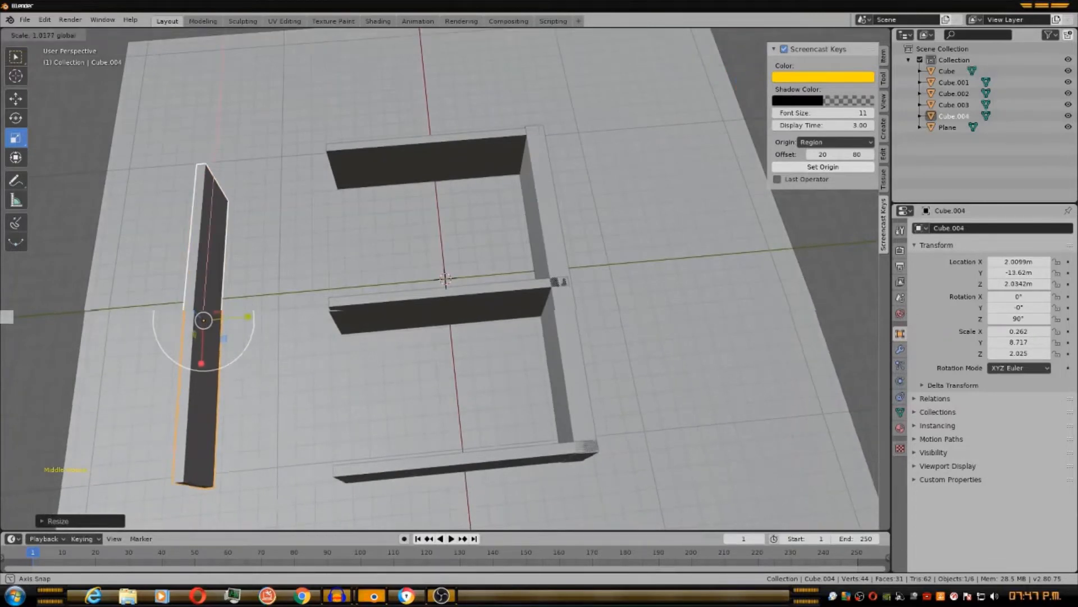
pyautogui.moveTo(201, 365); pyautogui.dragTo(200, 366)
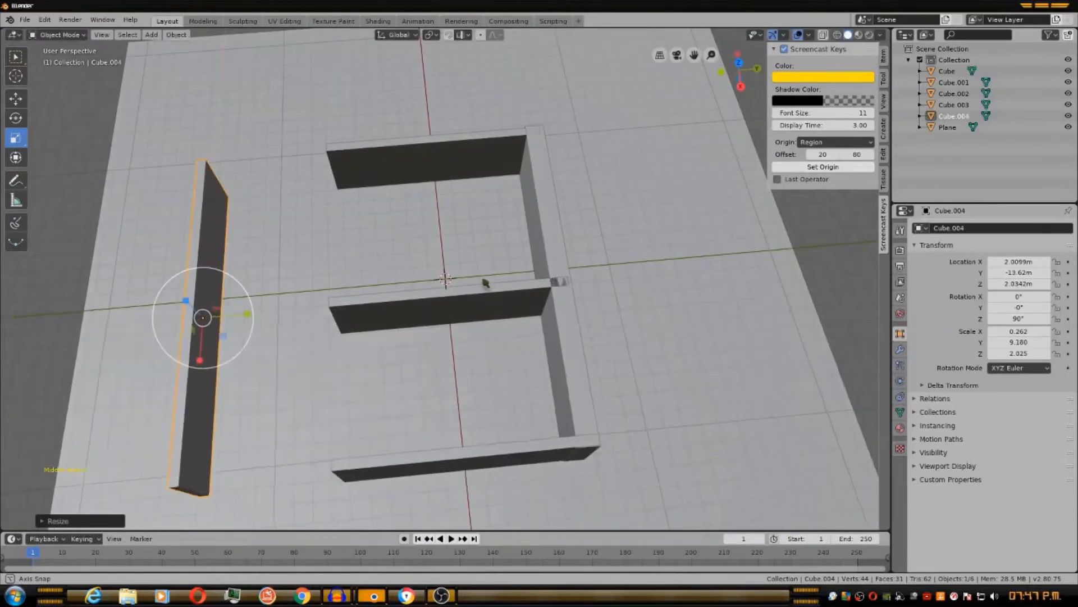
pyautogui.moveTo(484, 284); pyautogui.dragTo(620, 201, button='middle')
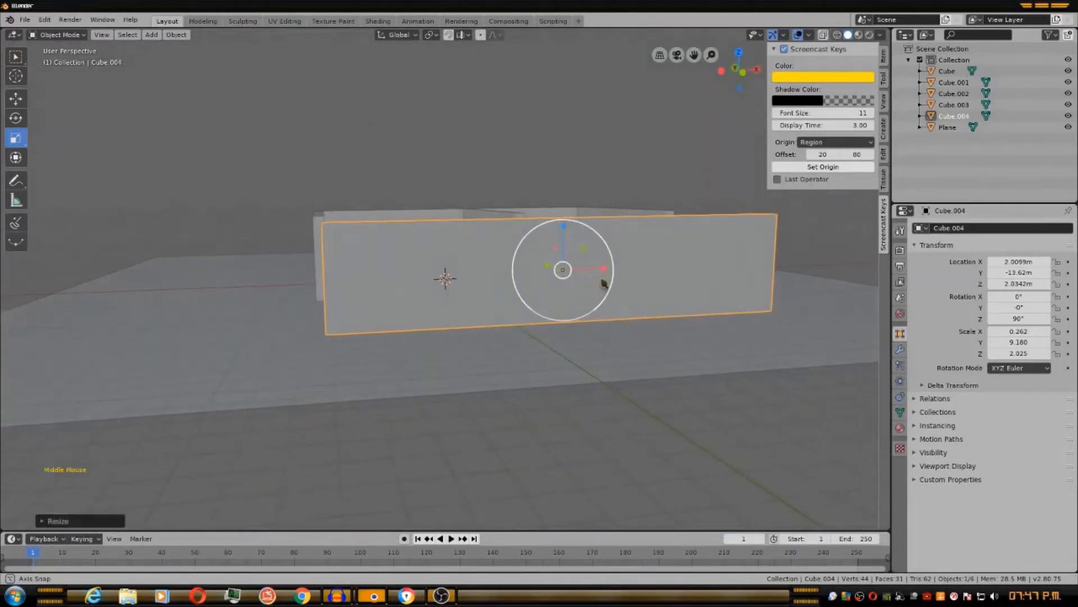
pyautogui.moveTo(604, 275); pyautogui.dragTo(604, 272)
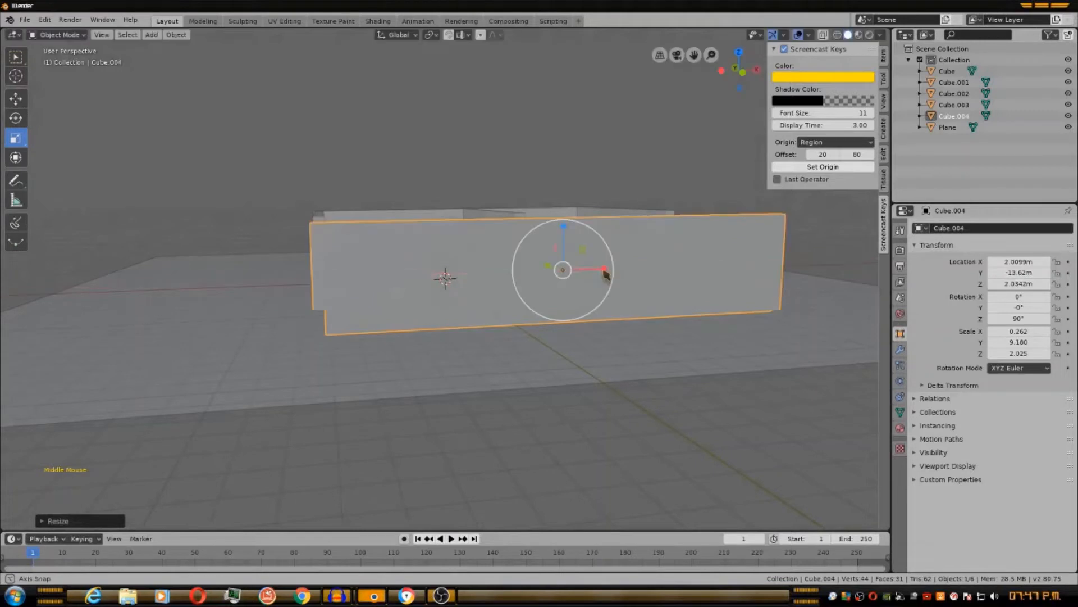
# Move the front wall along the X axis to a location of about 1.82 m.
pyautogui.moveTo(604, 272); pyautogui.dragTo(556, 203, button='middle')
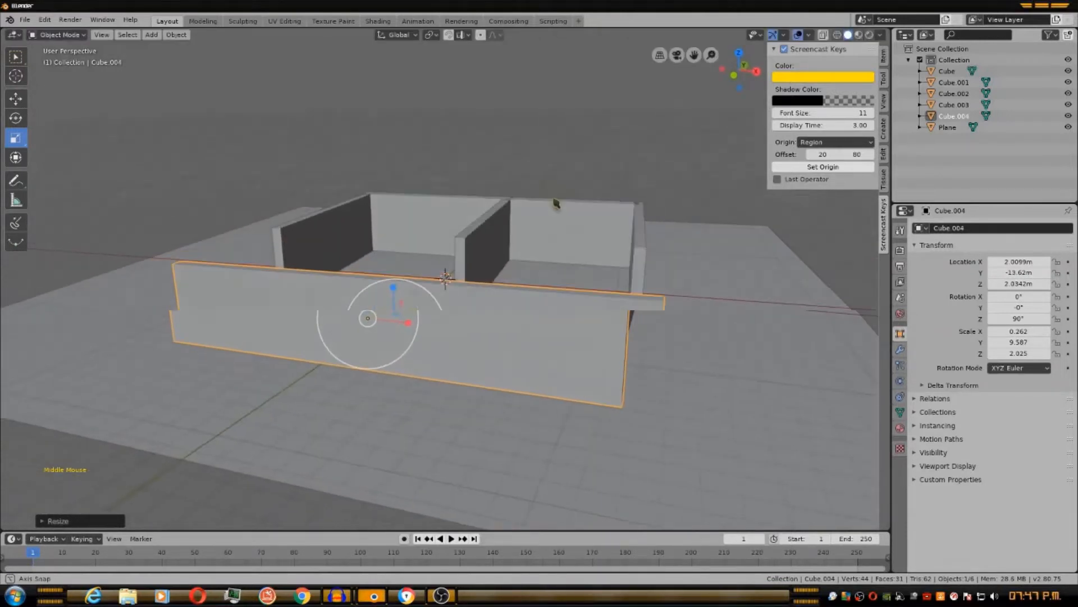
pyautogui.click(17, 100)
pyautogui.moveTo(424, 333); pyautogui.dragTo(418, 333)
pyautogui.moveTo(418, 332); pyautogui.dragTo(594, 341, button='middle')
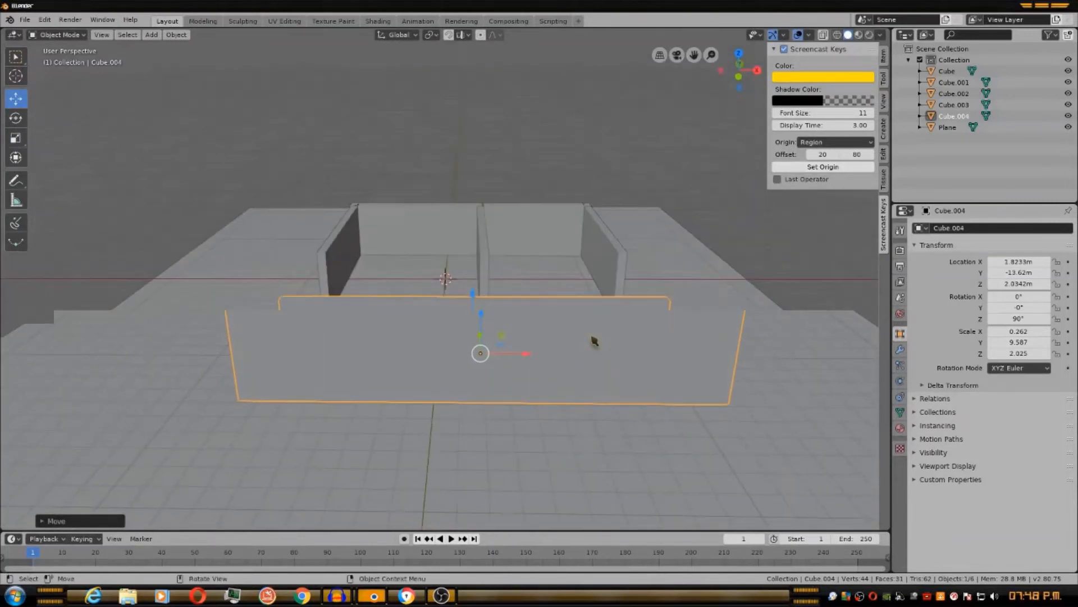
# Move the outer wall on the negative X side along the X axis to about -7.42 m.
pyautogui.moveTo(594, 340)
pyautogui.mouseDown(button='middle')
pyautogui.moveTo(624, 335)
pyautogui.moveTo(623, 352)
pyautogui.moveTo(612, 351)
pyautogui.mouseUp(button='middle')
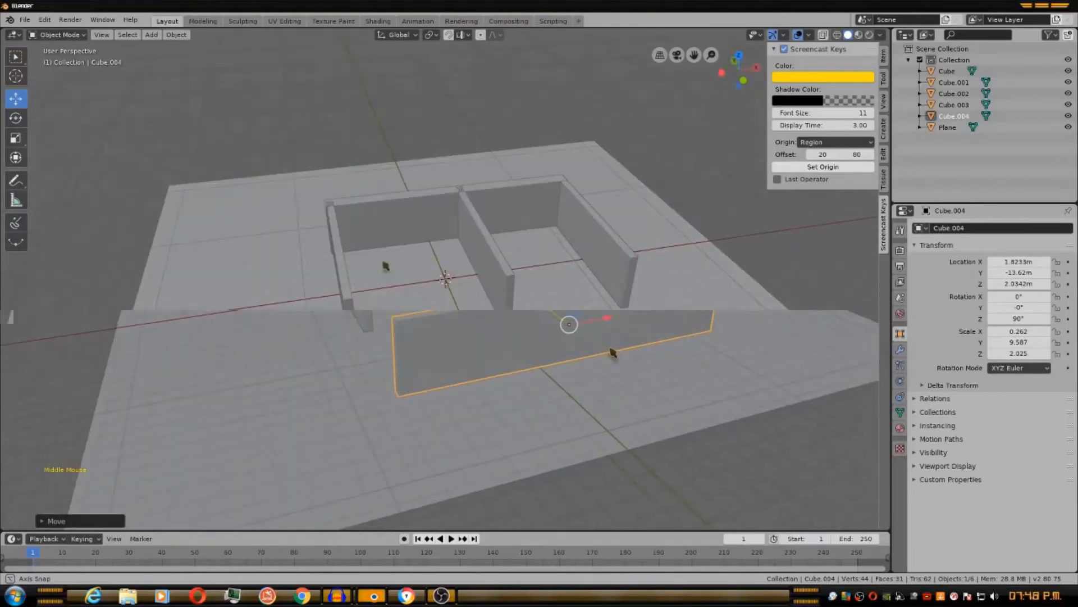
pyautogui.click(340, 268)
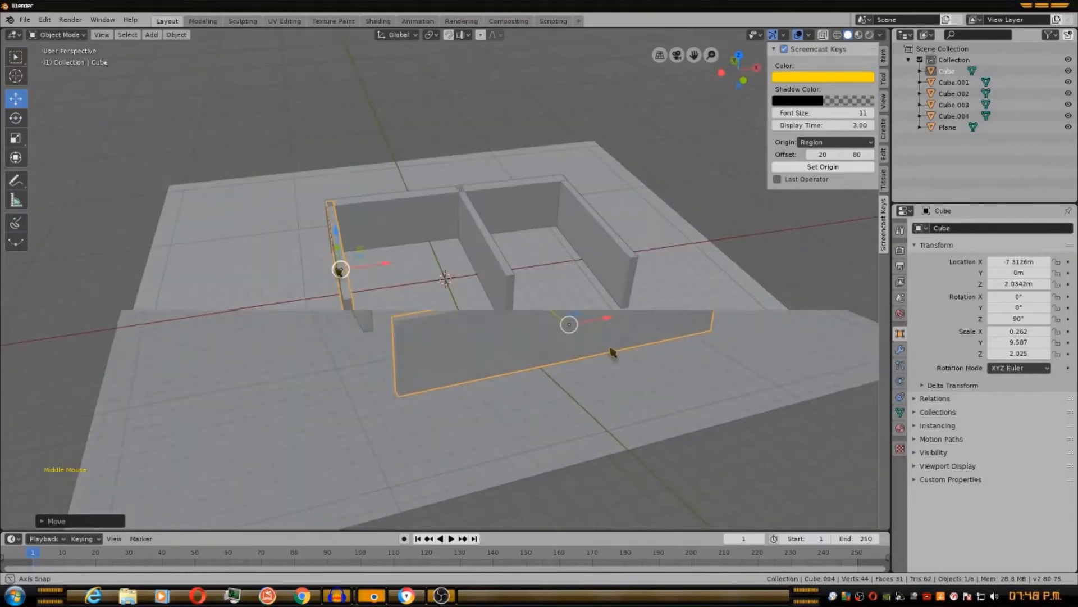
pyautogui.press('g')
pyautogui.click(382, 263)
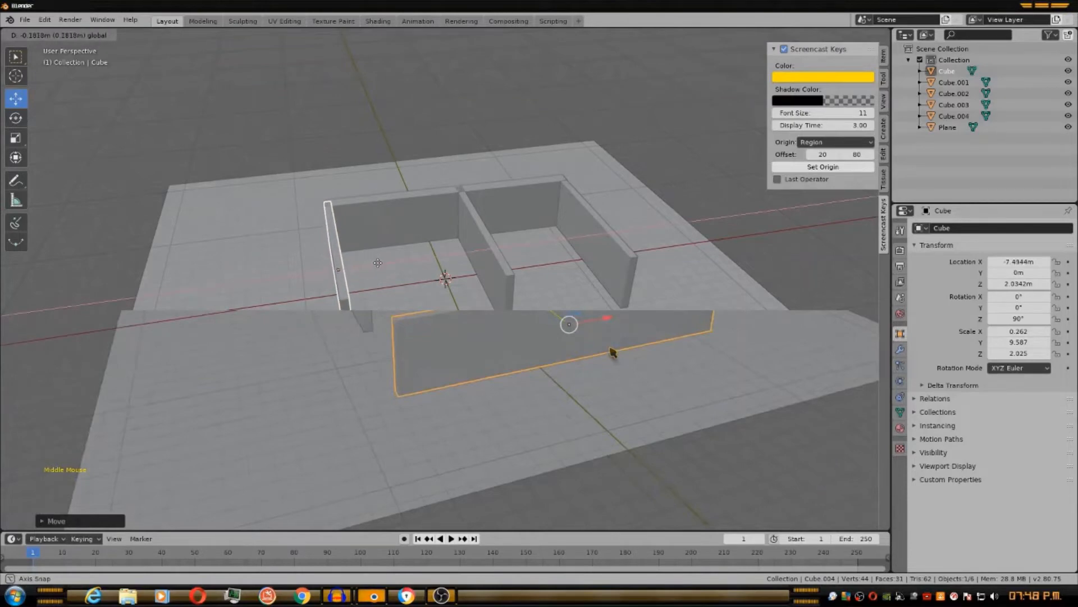
# Adjust the position of the outer wall on the positive X side to line up with the back wall's end.
pyautogui.moveTo(524, 266); pyautogui.dragTo(543, 308, button='middle')
pyautogui.click(543, 309)
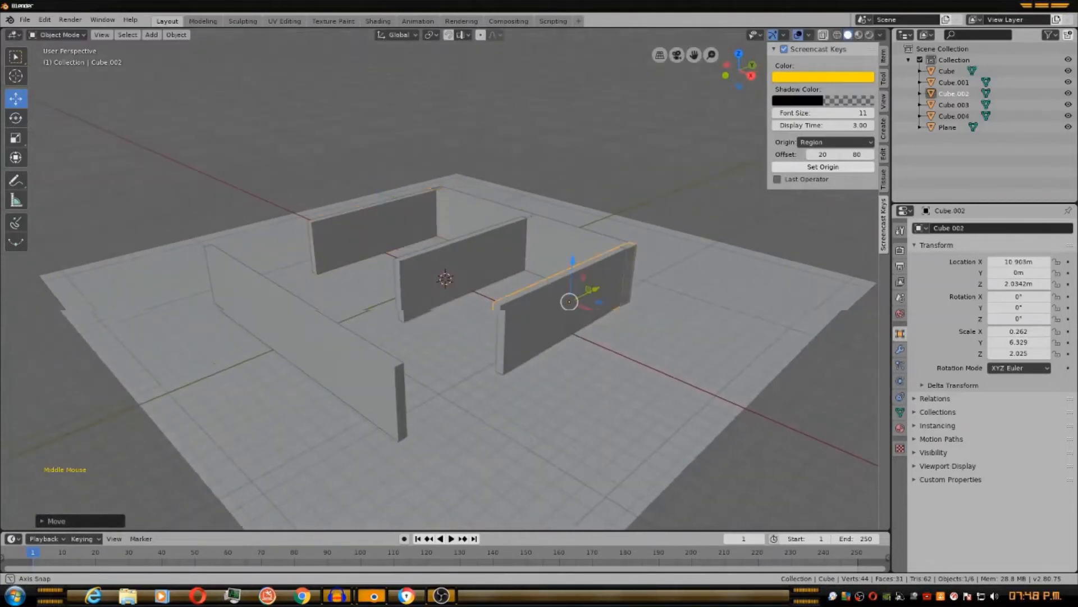
pyautogui.moveTo(600, 312); pyautogui.dragTo(597, 291)
pyautogui.moveTo(597, 291); pyautogui.dragTo(749, 355, button='middle')
# Shift the outer wall on the negative X side further along the X axis to about -7.50 m.
pyautogui.click(387, 273)
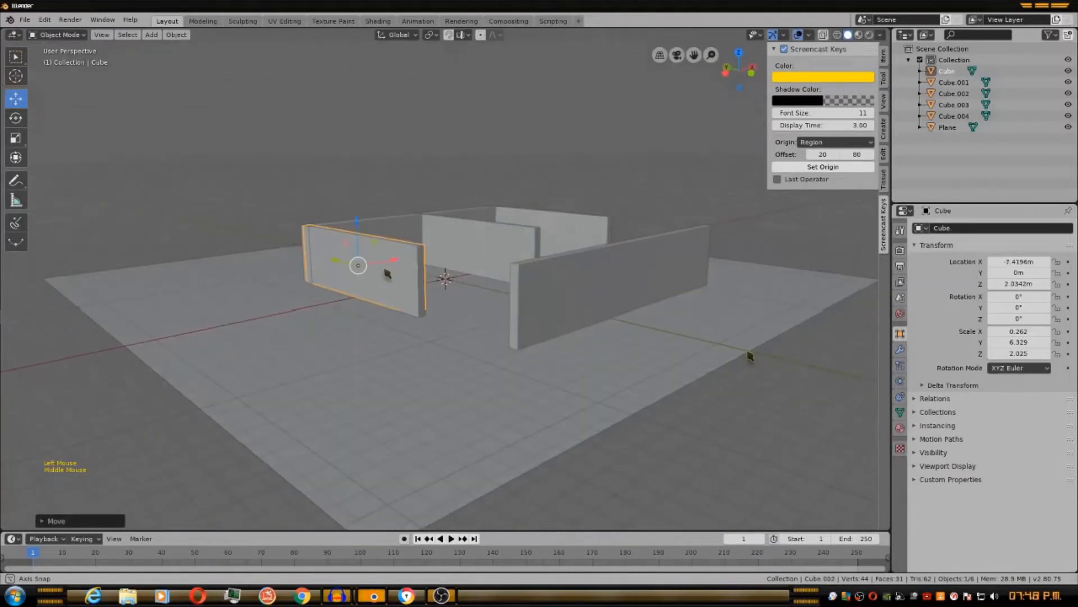
pyautogui.moveTo(392, 259); pyautogui.dragTo(391, 257)
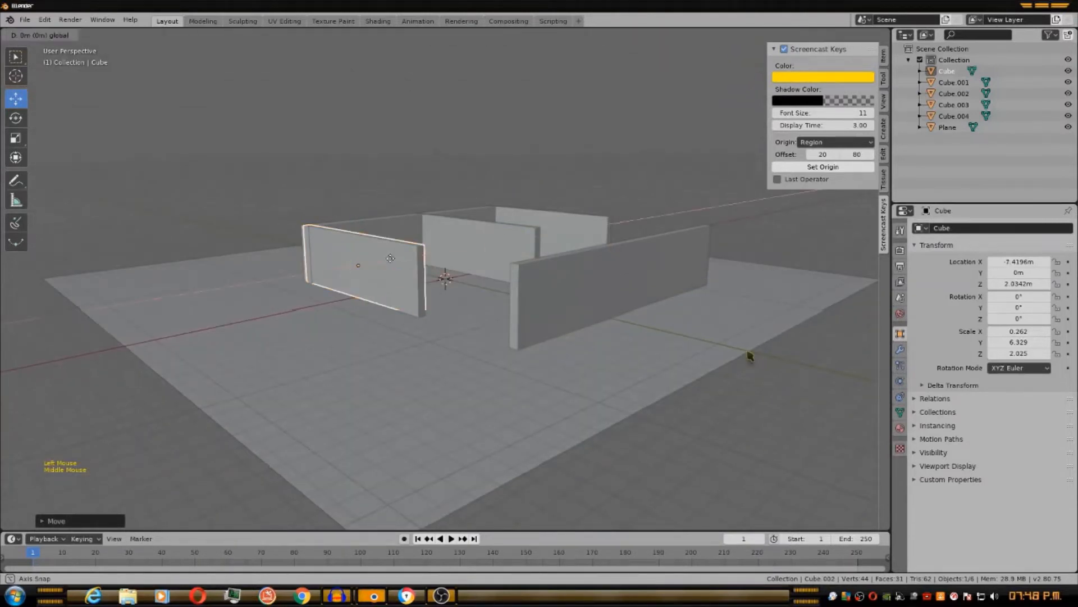
pyautogui.click(393, 260)
pyautogui.moveTo(448, 306); pyautogui.dragTo(476, 307, button='middle')
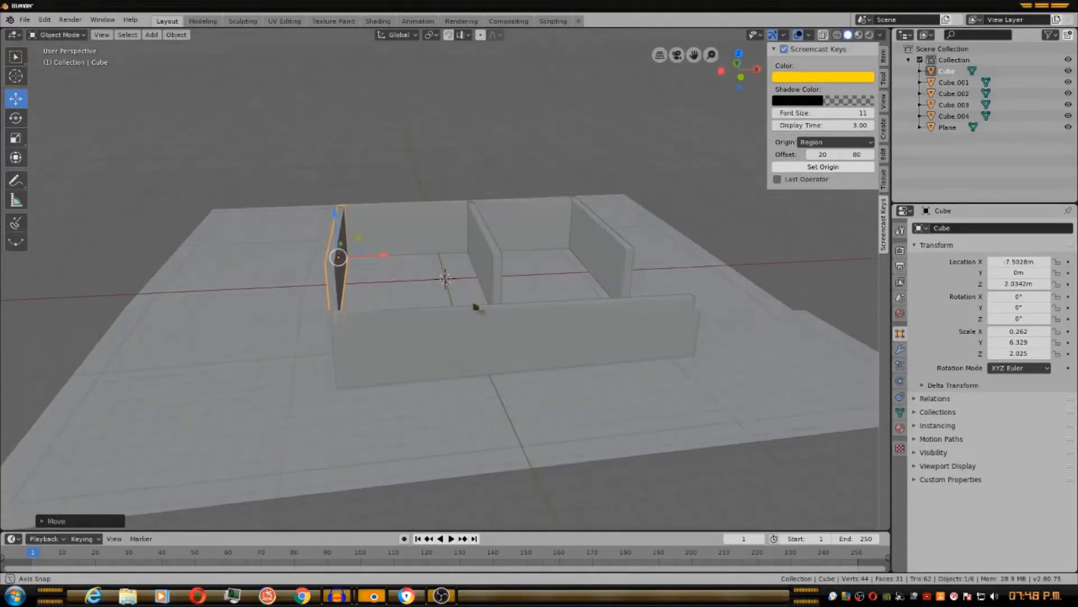
# Duplicate the front wall and raise the copy along the Z axis to about 6.26 m.
pyautogui.click(480, 308)
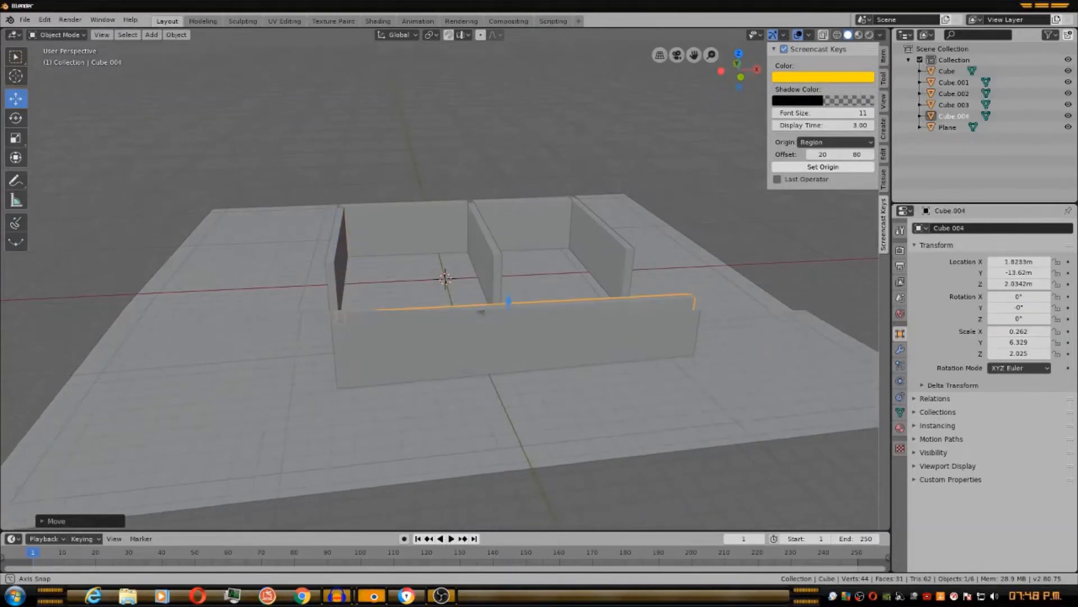
pyautogui.hotkey('shift', 'd')
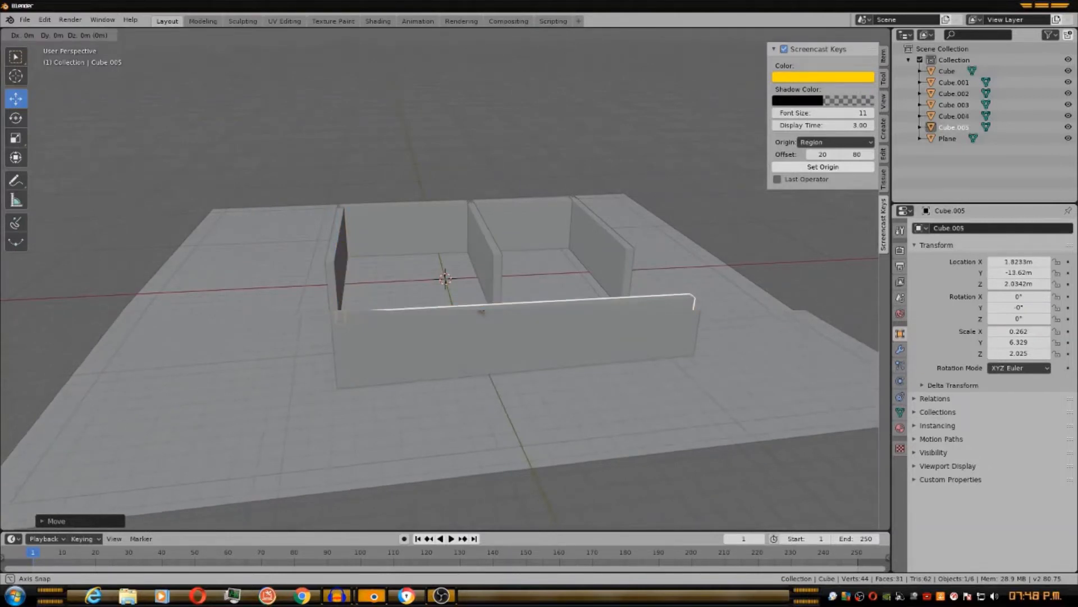
pyautogui.press('z')
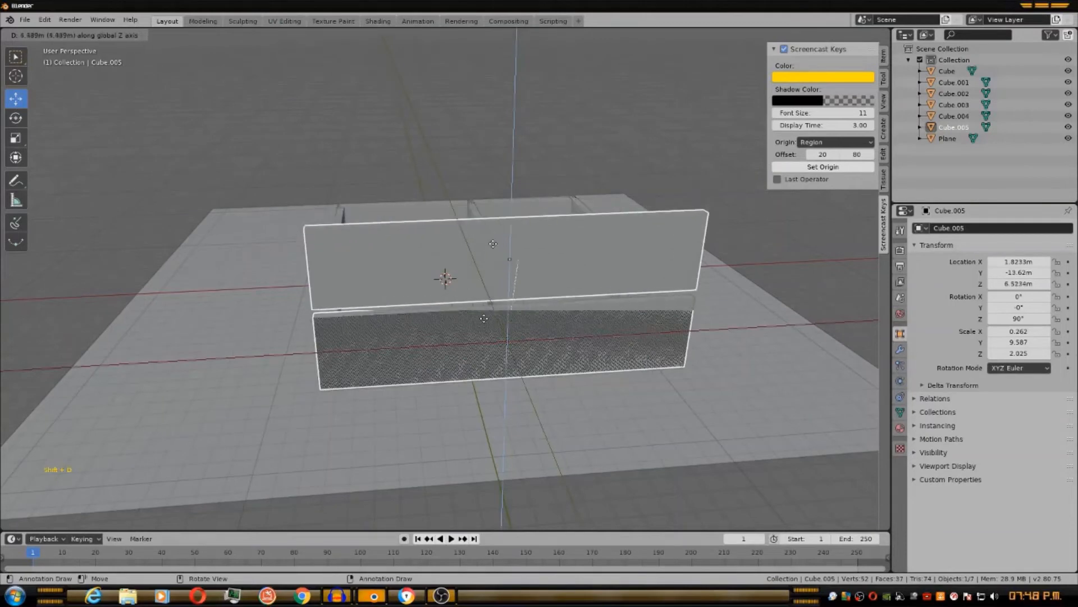
pyautogui.click(498, 261)
pyautogui.moveTo(498, 262); pyautogui.dragTo(591, 334, button='middle')
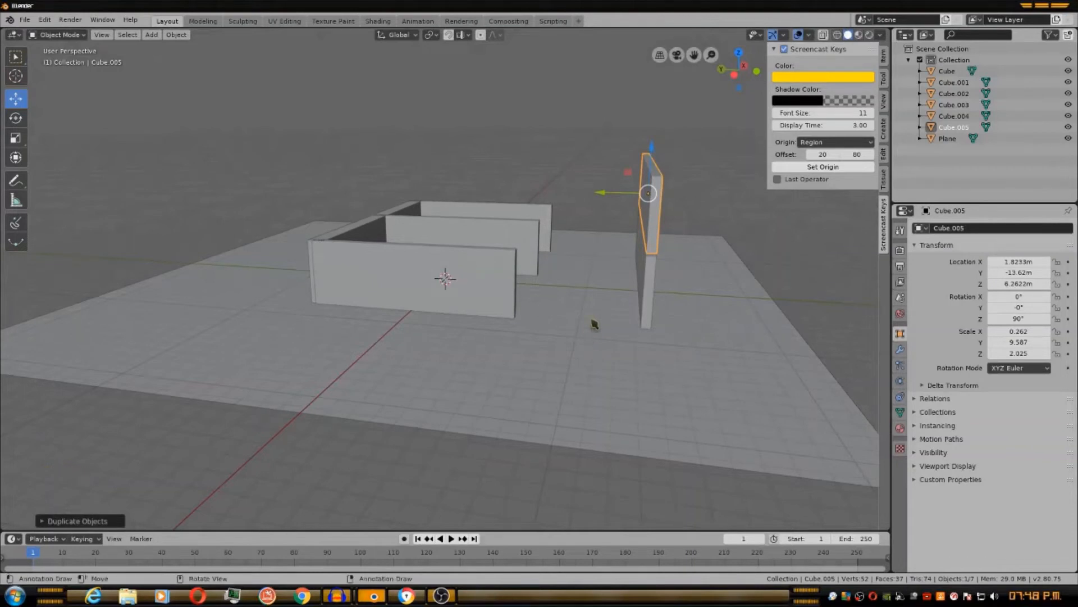
pyautogui.moveTo(590, 335); pyautogui.dragTo(634, 328, button='middle')
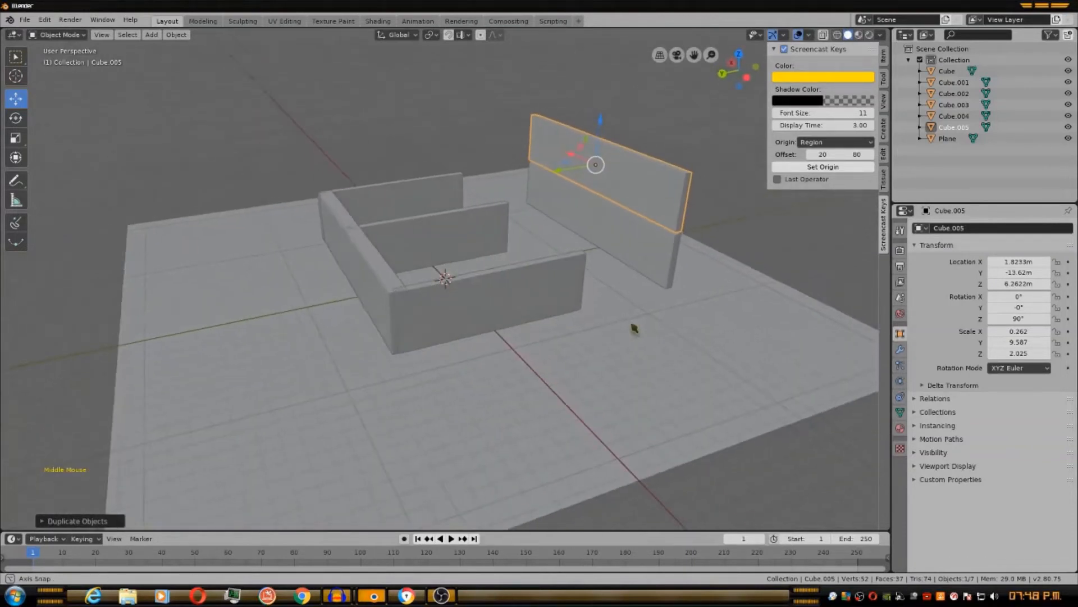
# Rotate the raised wall copy to lie flat, with a Y rotation of about 90.1°.
pyautogui.click(548, 312)
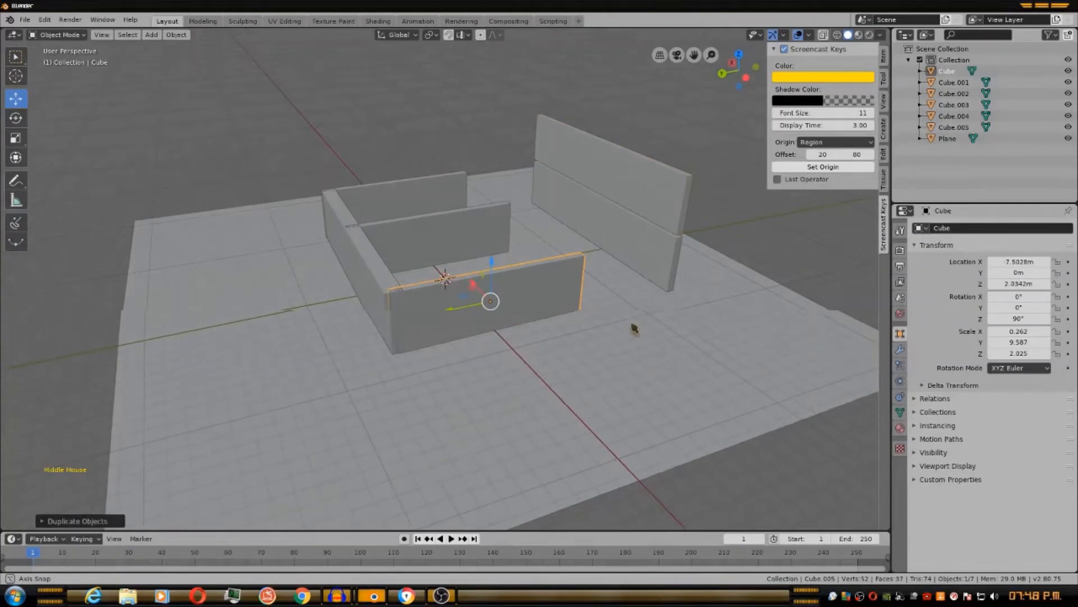
pyautogui.scroll(-2, 635, 328)
pyautogui.moveTo(635, 329); pyautogui.dragTo(295, 319, button='middle')
pyautogui.keyDown('shift'); pyautogui.click(634, 218); pyautogui.keyUp('shift')
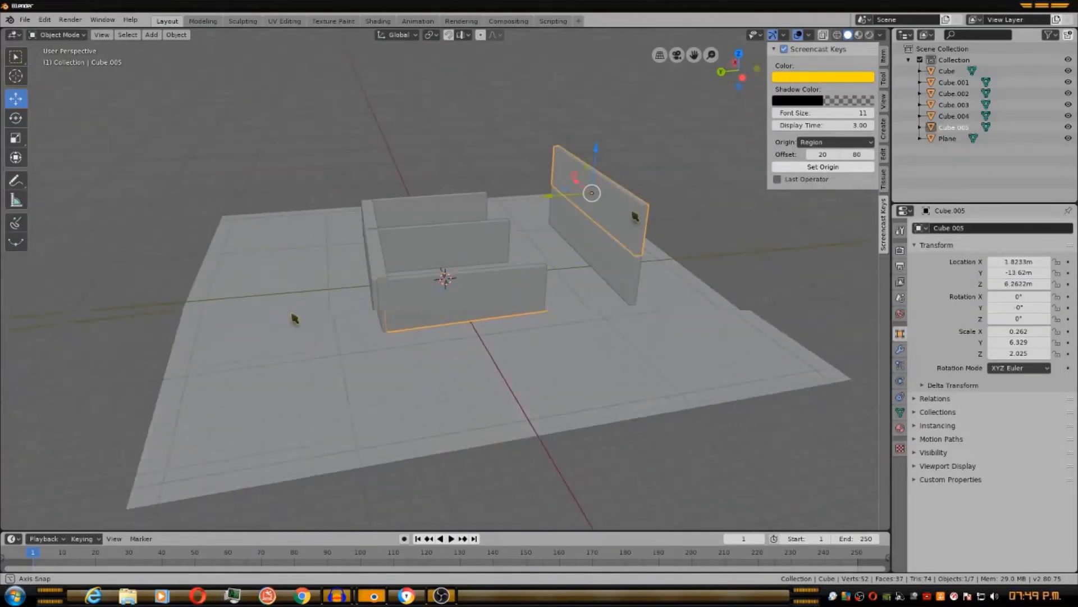
pyautogui.click(25, 123)
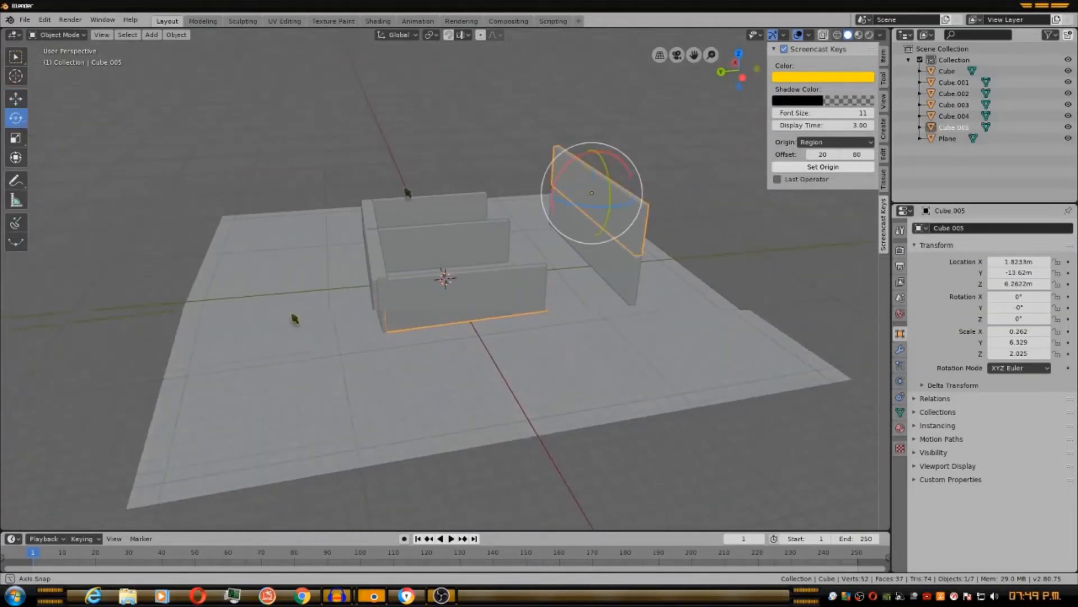
pyautogui.moveTo(573, 169); pyautogui.dragTo(566, 222)
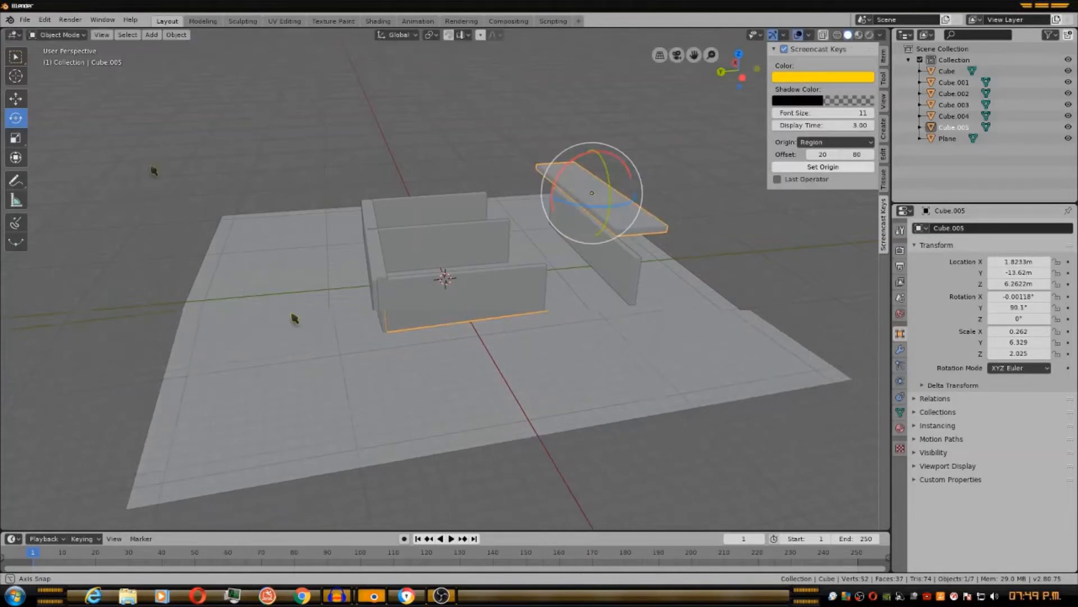
# Move the flat slab over the rooms to about -3.21 m in Y and lower it to about 4.27 m in Z.
pyautogui.click(19, 106)
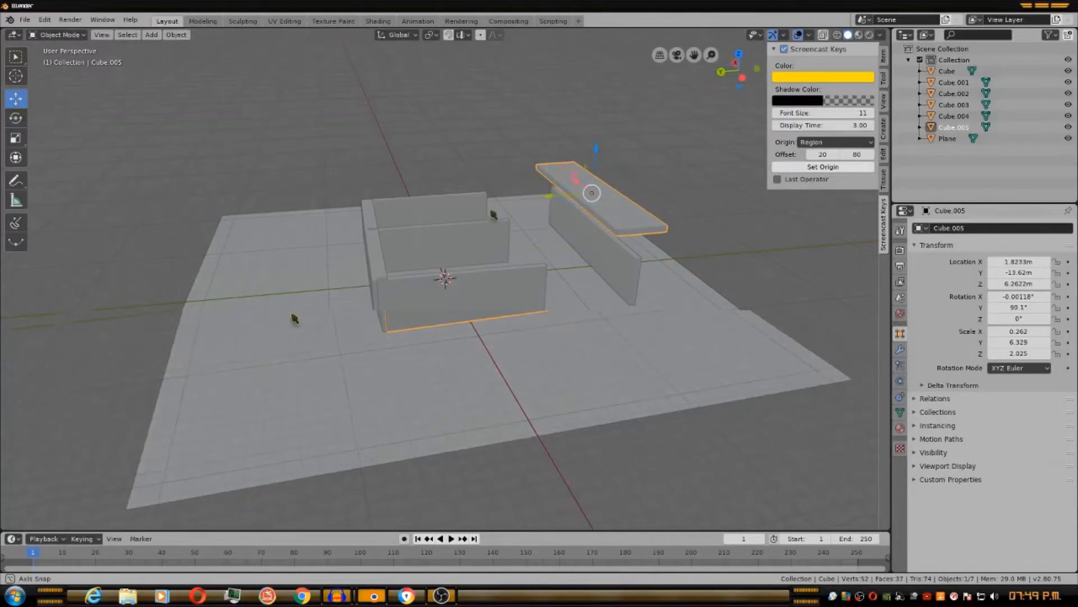
pyautogui.moveTo(543, 201); pyautogui.dragTo(533, 197)
pyautogui.moveTo(467, 218); pyautogui.dragTo(481, 186)
pyautogui.press('z')
pyautogui.moveTo(294, 319); pyautogui.dragTo(397, 225, button='middle')
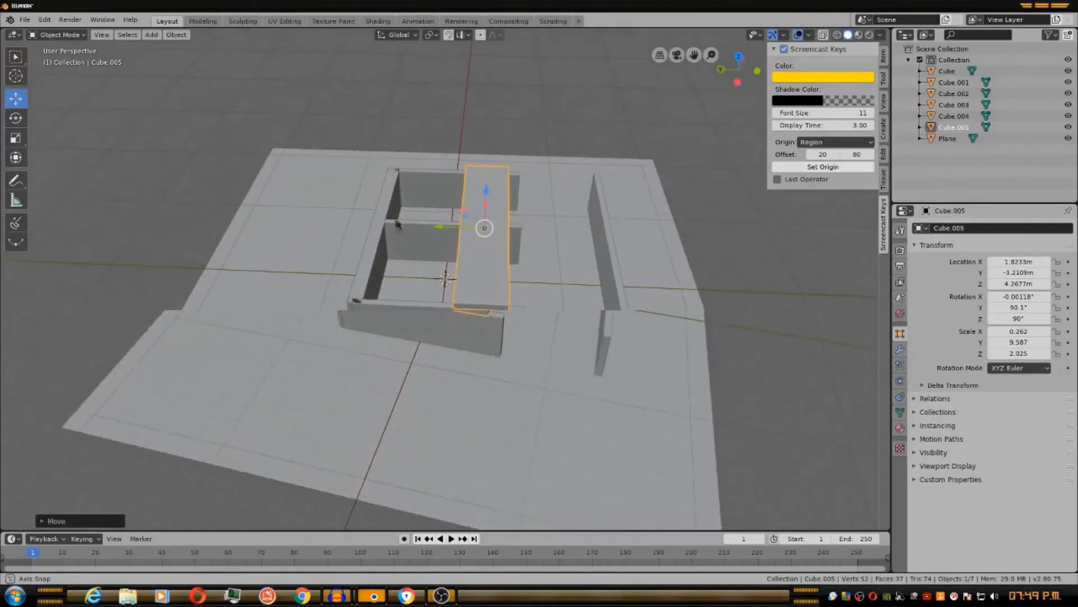
# Widen the slab along the Y axis into a roof reaching from the back wall towards the front wall.
pyautogui.click(16, 137)
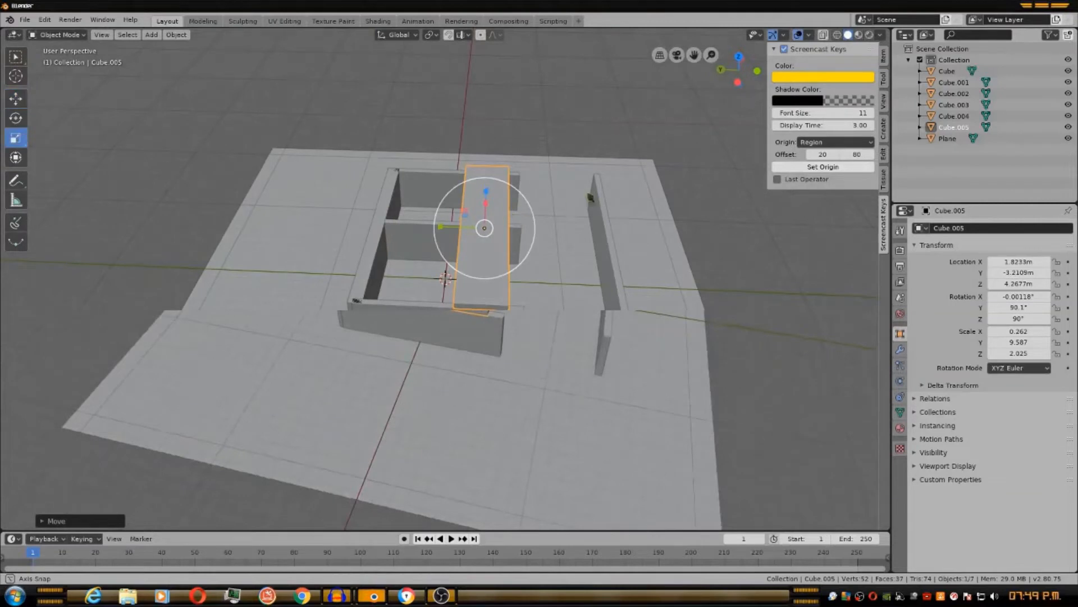
pyautogui.click(580, 197)
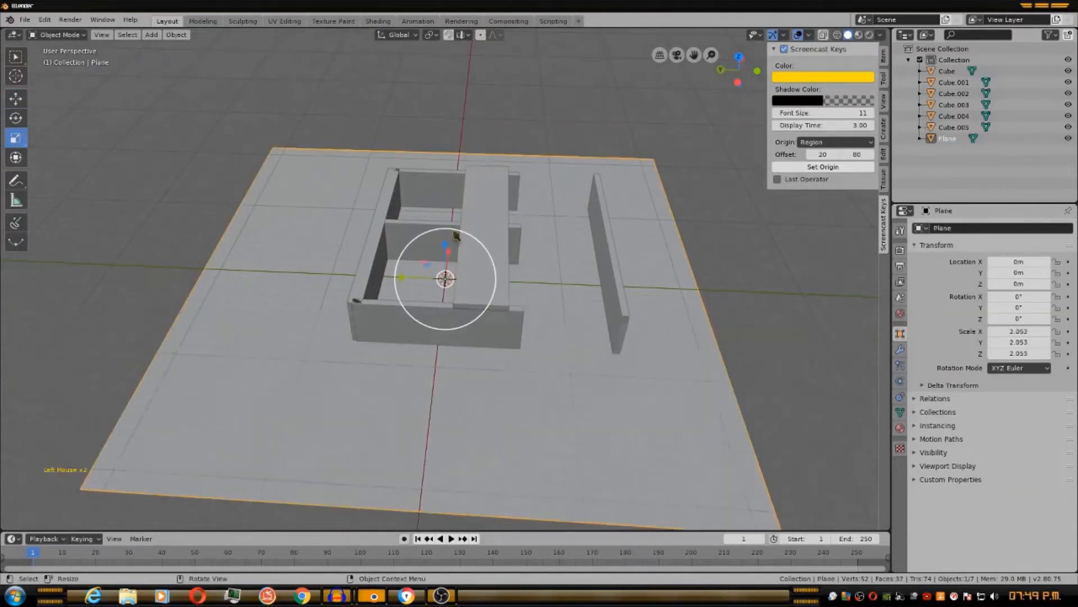
pyautogui.click(481, 215)
pyautogui.moveTo(448, 230); pyautogui.dragTo(296, 230)
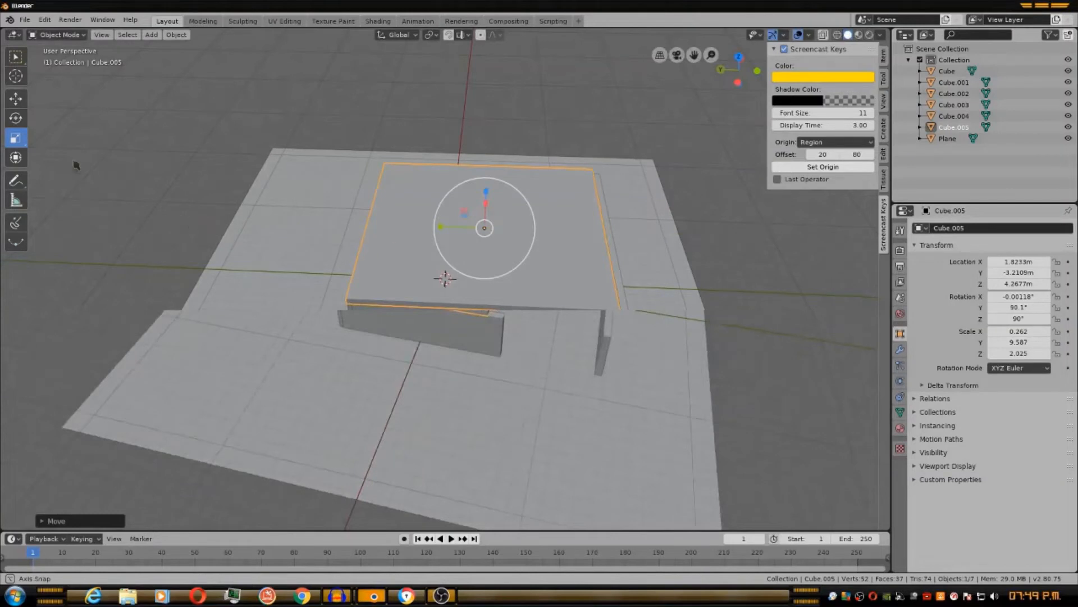
# Shift the roof slab along the Y axis to about -3.63 m and extend its width to a Z scale of about 10.381.
pyautogui.click(16, 98)
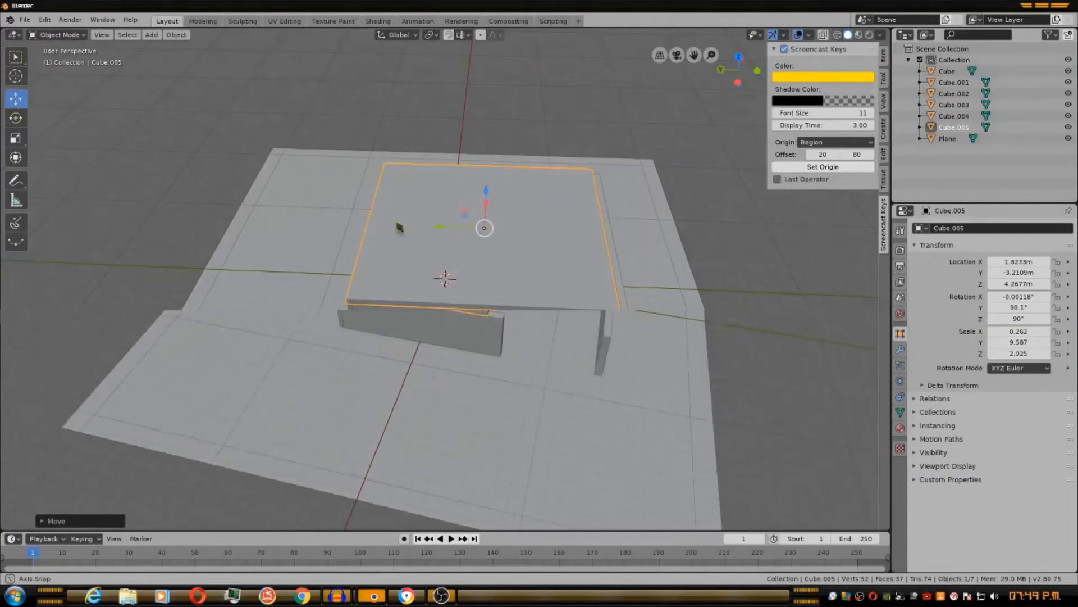
pyautogui.moveTo(439, 232); pyautogui.dragTo(450, 231)
pyautogui.click(16, 137)
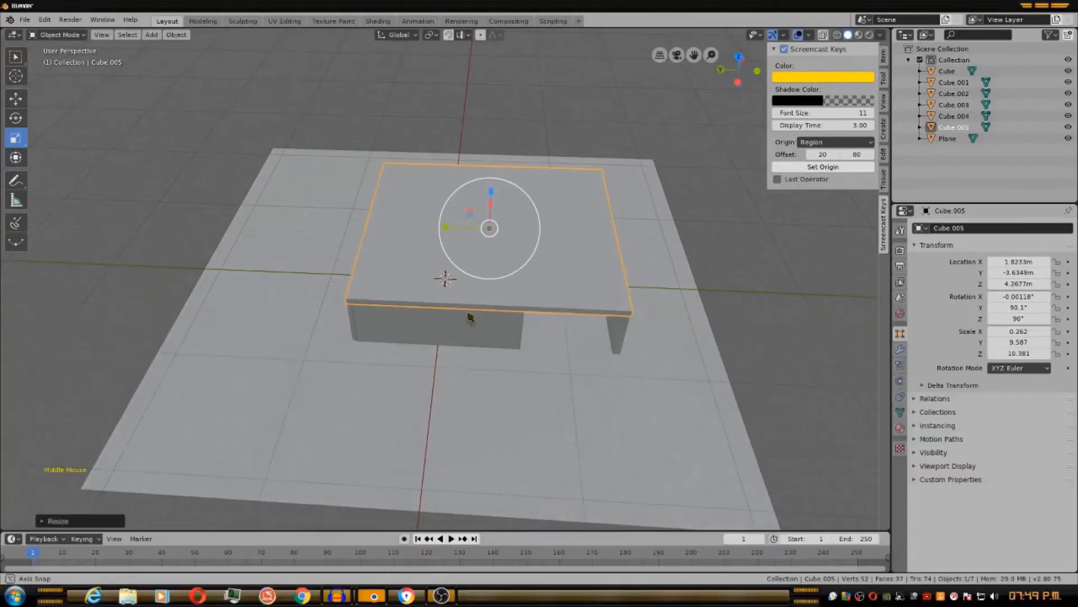
pyautogui.moveTo(446, 277); pyautogui.dragTo(385, 213, button='middle')
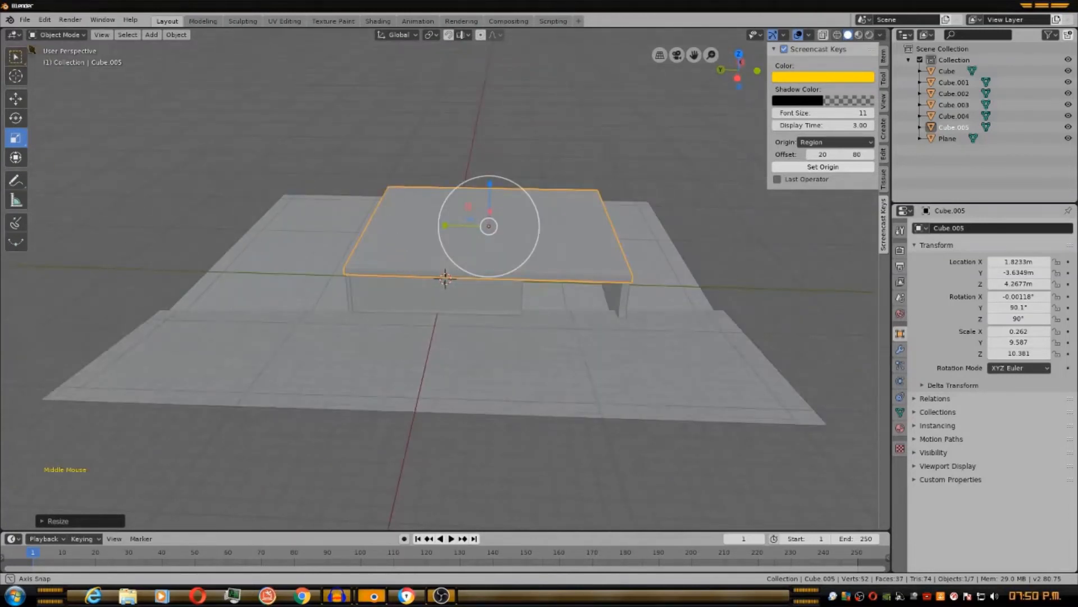
# Select the ground plane and create a new material for it.
pyautogui.click(45, 35)
pyautogui.click(283, 272)
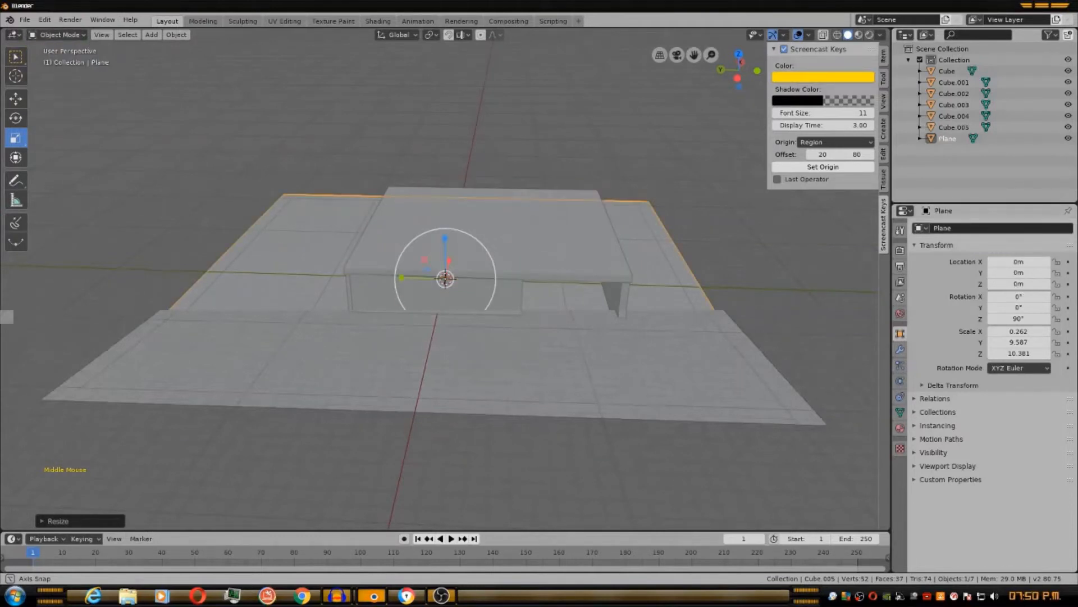
pyautogui.click(900, 428)
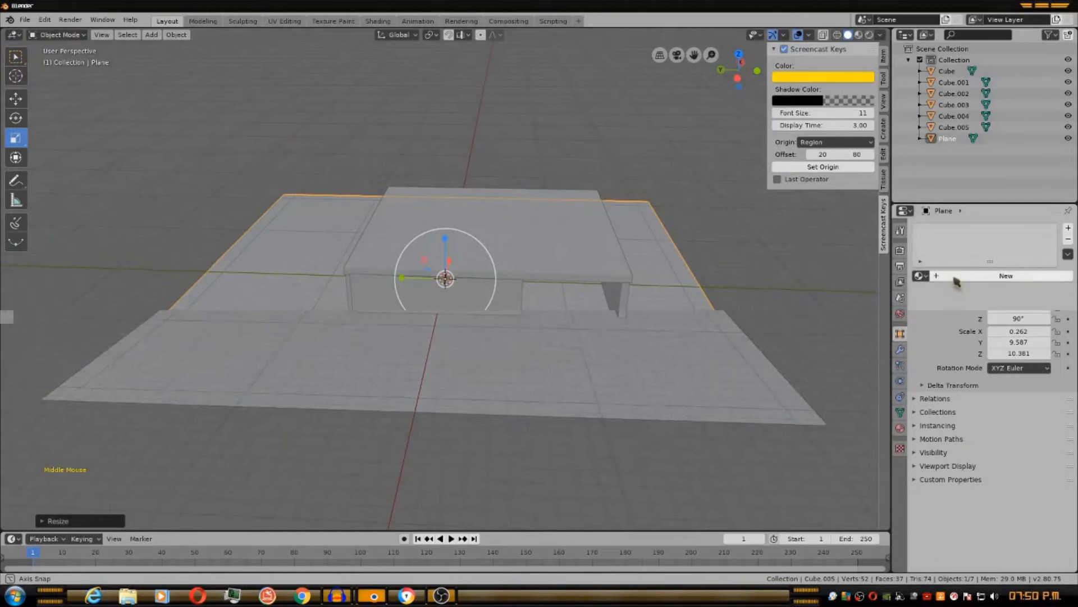
pyautogui.click(955, 276)
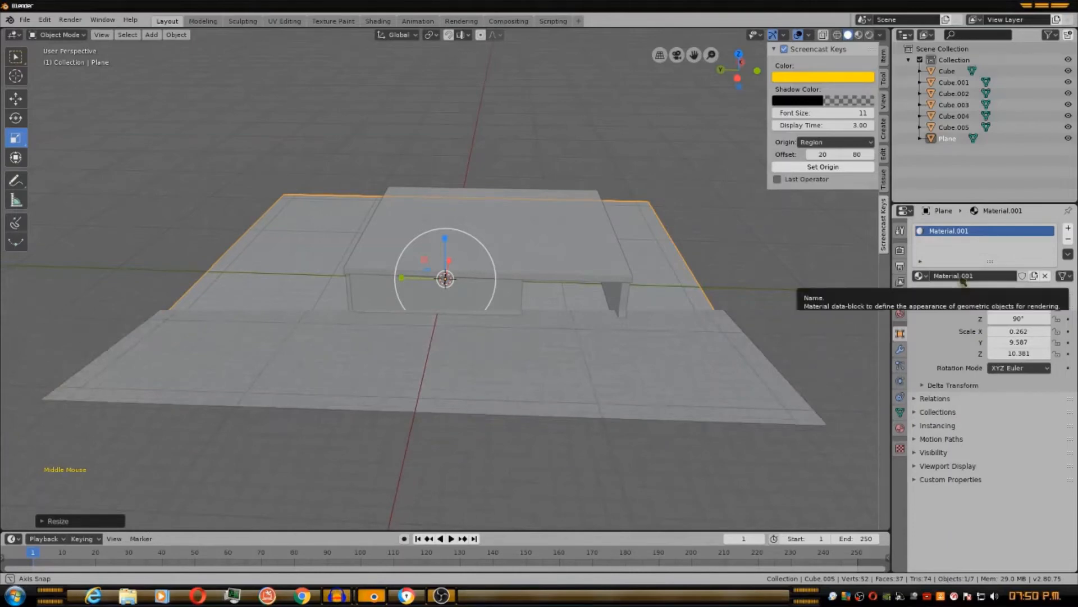
pyautogui.click(1068, 229)
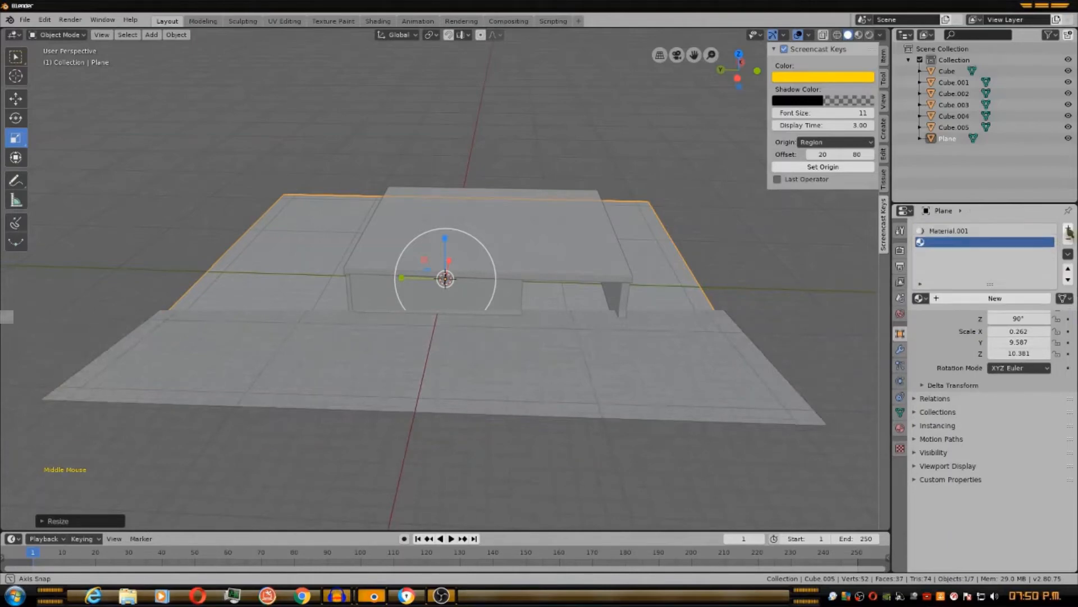
pyautogui.click(1069, 229)
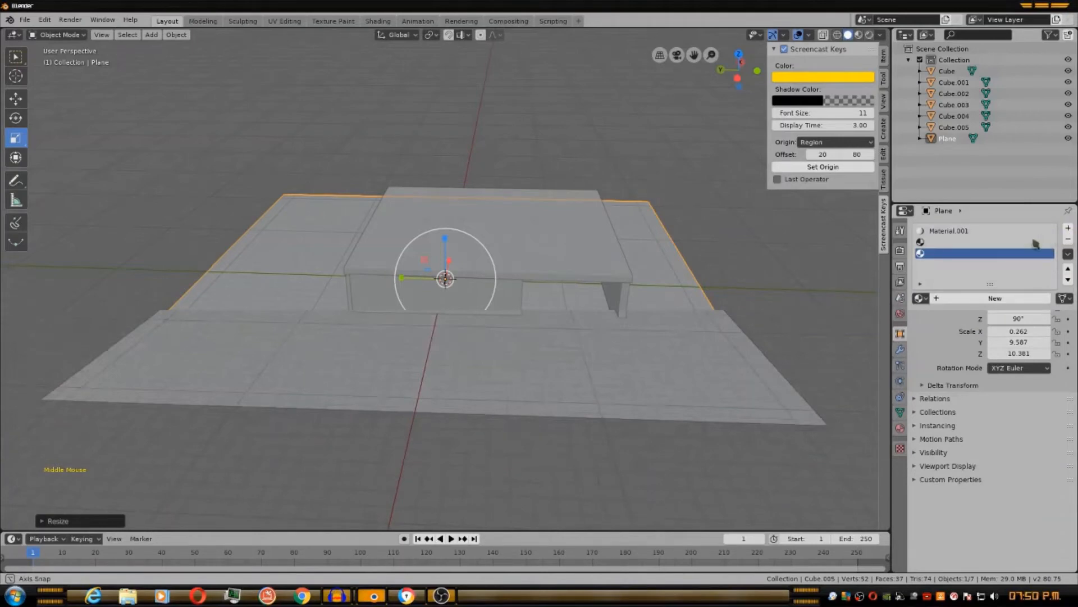
pyautogui.rightClick(970, 258)
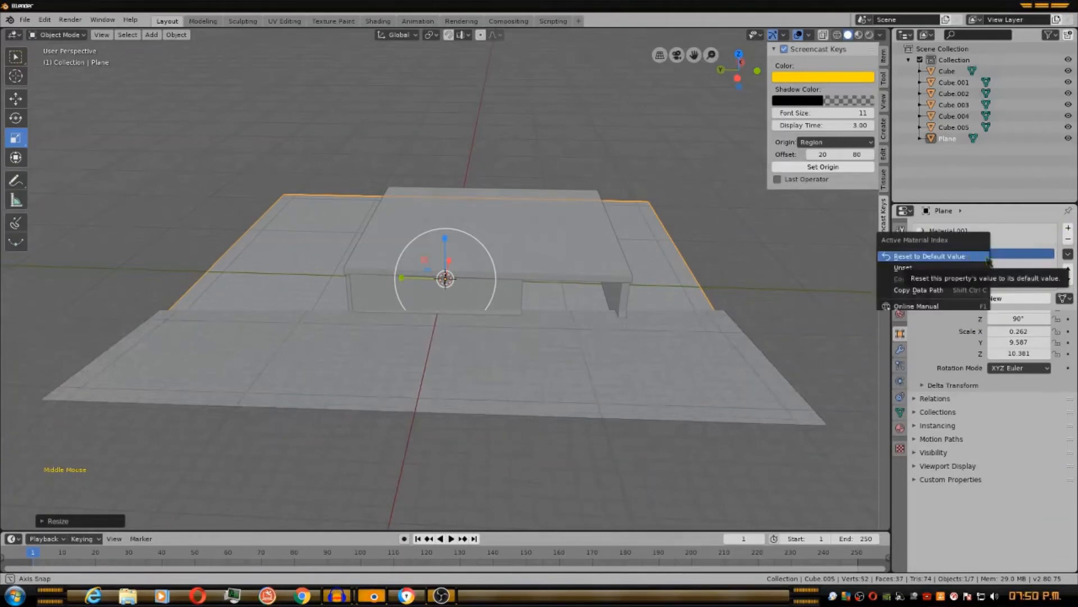
pyautogui.click(1067, 241)
pyautogui.click(1067, 242)
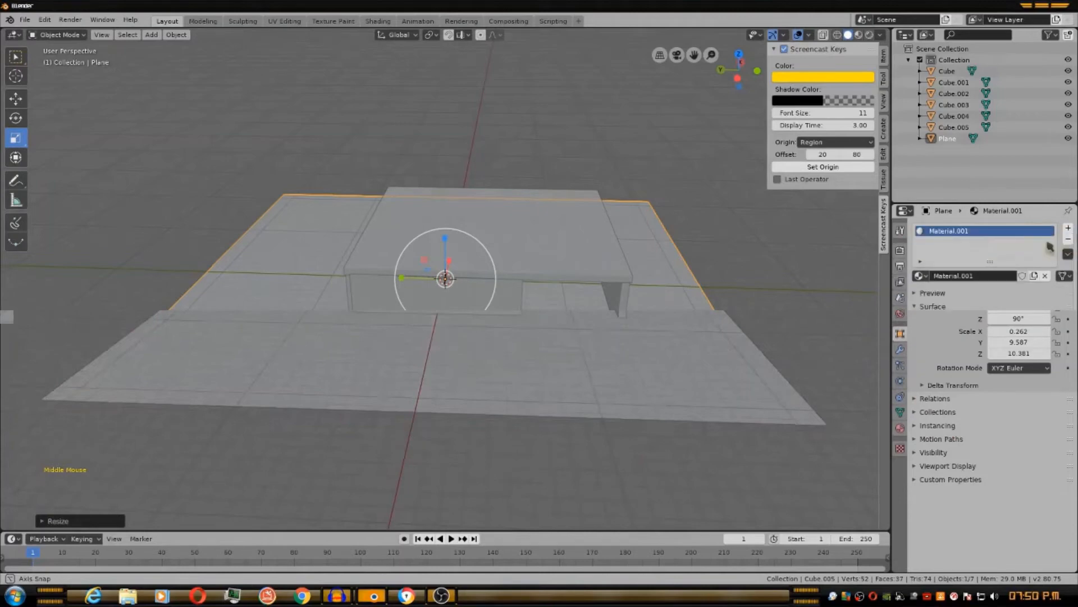
# Set the ground plane material's base color to green and display the scene with material preview shading.
pyautogui.click(1016, 390)
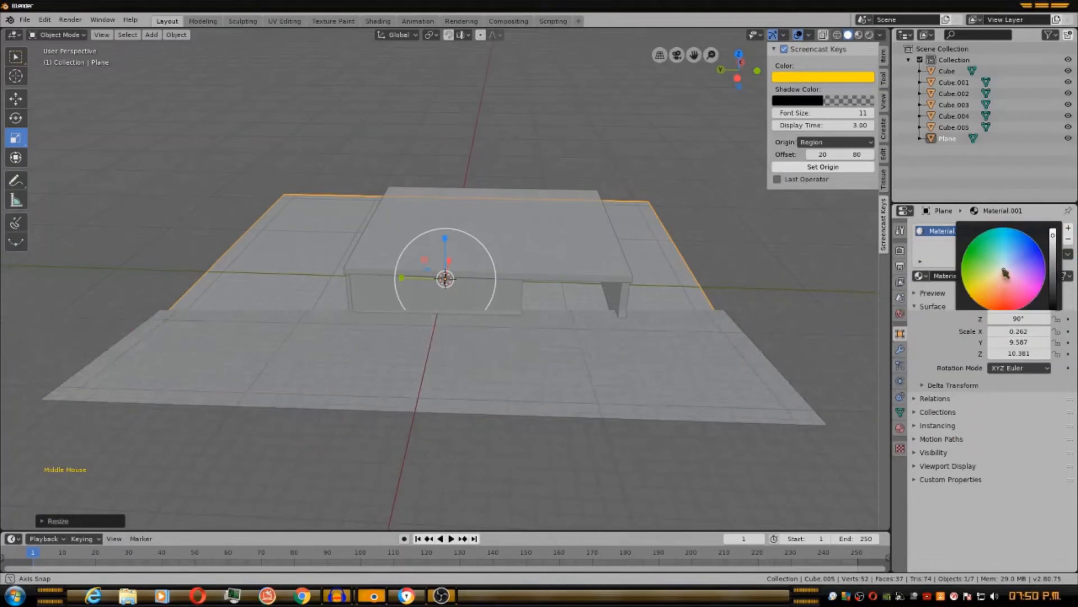
pyautogui.moveTo(1003, 270); pyautogui.dragTo(981, 257)
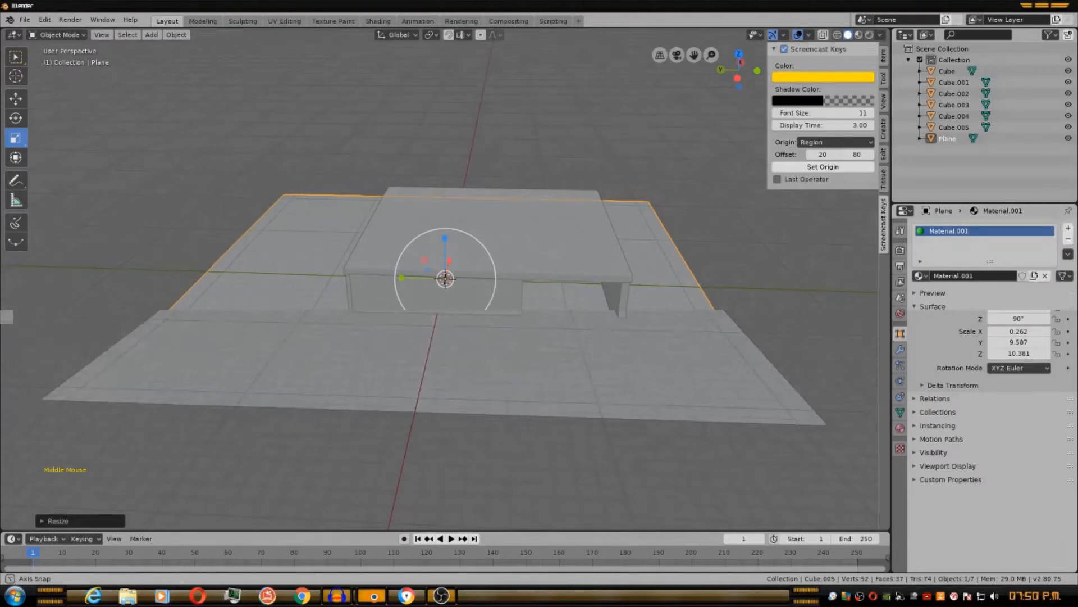
pyautogui.moveTo(458, 323); pyautogui.dragTo(557, 358, button='middle')
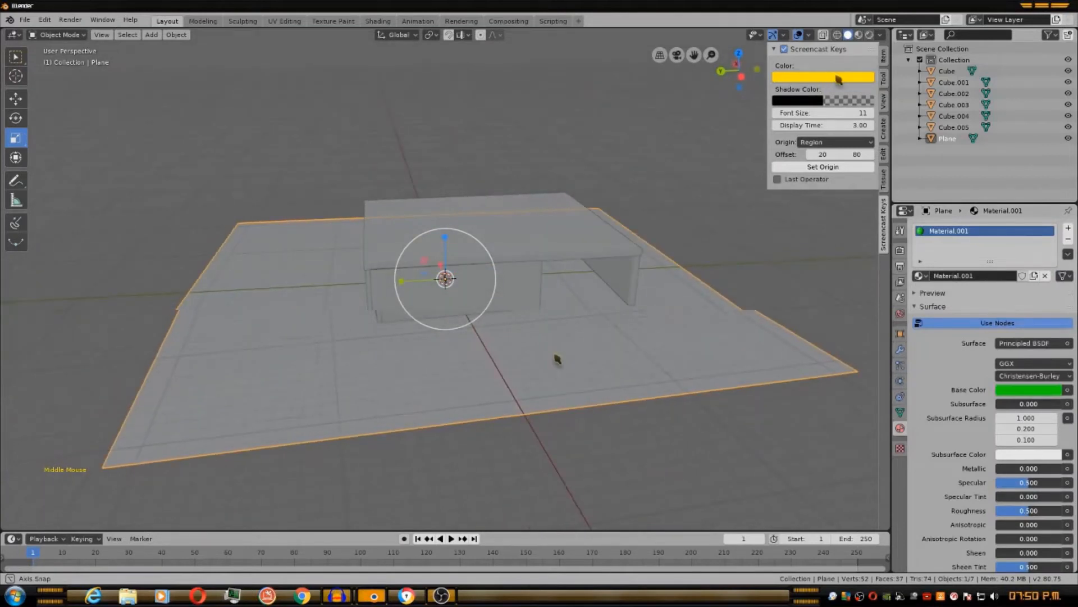
pyautogui.click(858, 35)
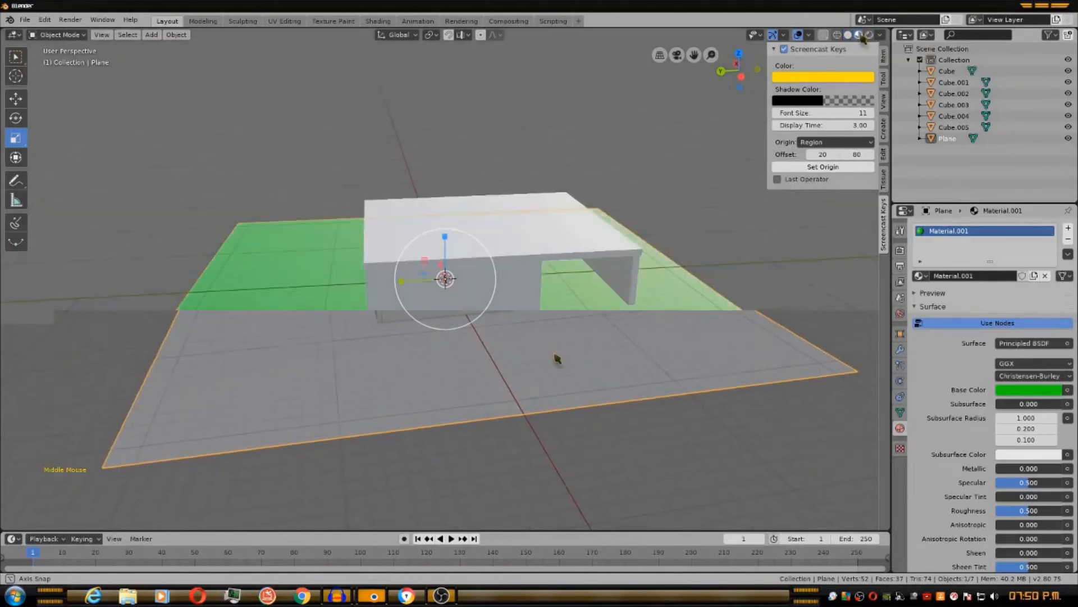
# Preview the house and ground plane in rendered shading, and return the viewport to material preview shading.
pyautogui.moveTo(629, 213)
pyautogui.mouseDown(button='middle')
pyautogui.moveTo(441, 209)
pyautogui.moveTo(479, 243)
pyautogui.moveTo(551, 234)
pyautogui.moveTo(537, 209)
pyautogui.moveTo(493, 202)
pyautogui.moveTo(361, 217)
pyautogui.moveTo(437, 200)
pyautogui.moveTo(551, 219)
pyautogui.moveTo(658, 212)
pyautogui.moveTo(651, 221)
pyautogui.mouseUp(button='middle')
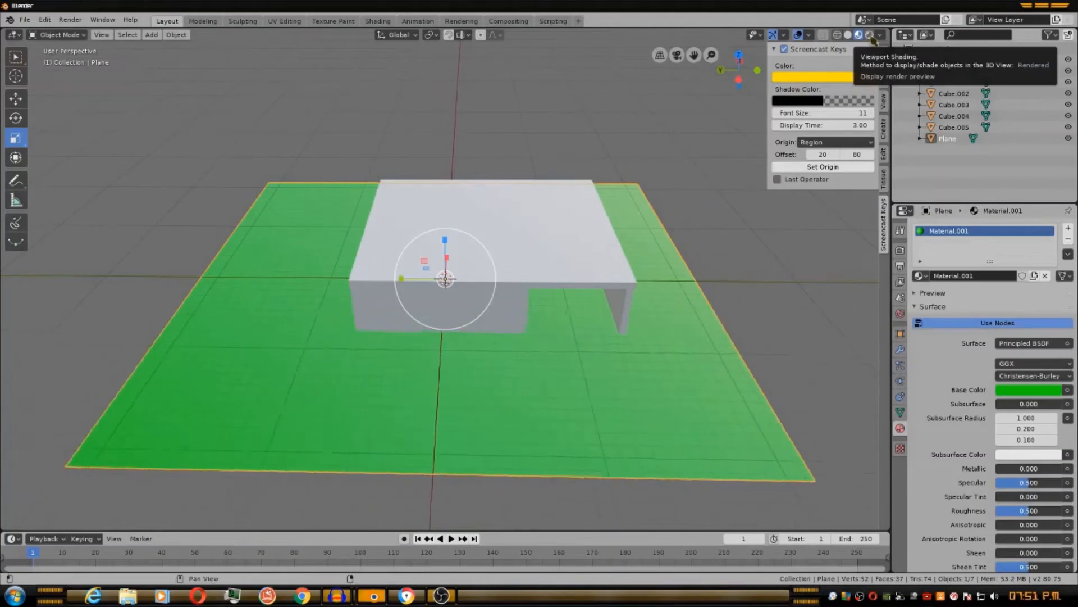
pyautogui.click(871, 36)
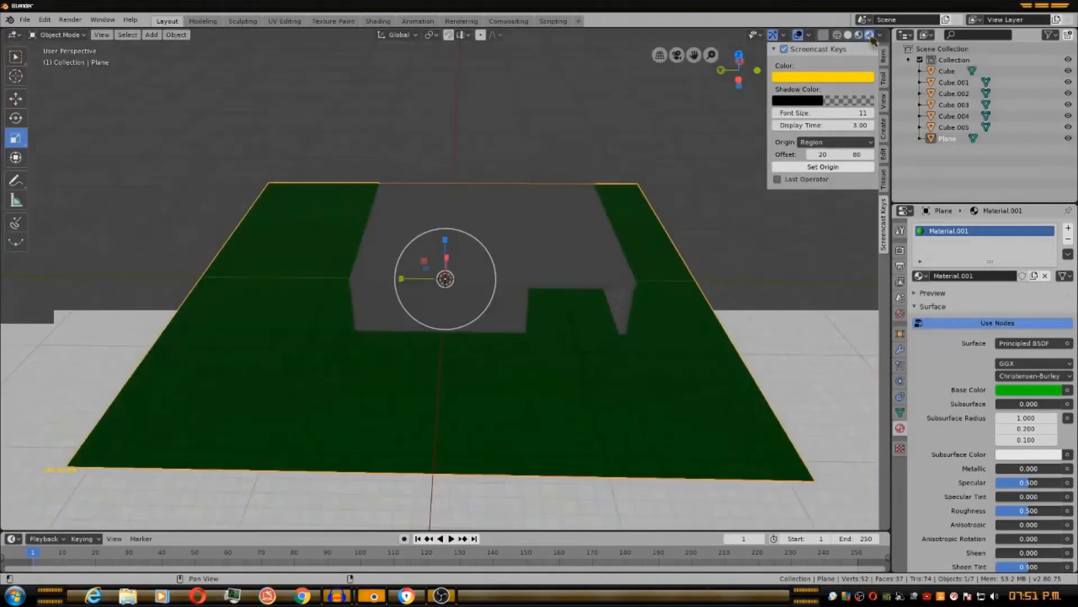
pyautogui.moveTo(723, 142); pyautogui.dragTo(606, 271, button='middle')
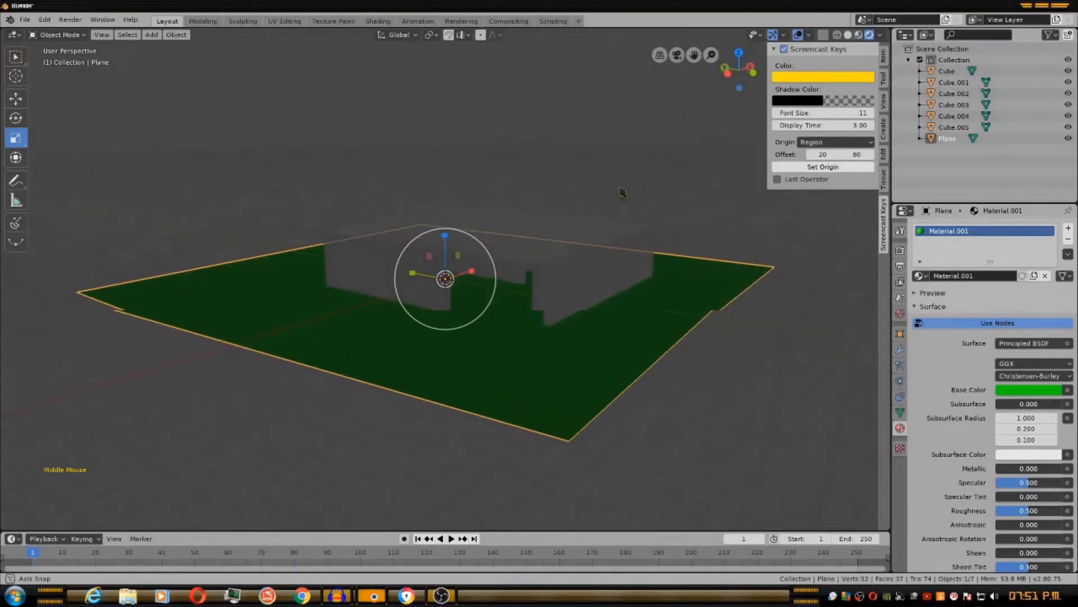
pyautogui.moveTo(623, 192); pyautogui.dragTo(671, 216, button='middle')
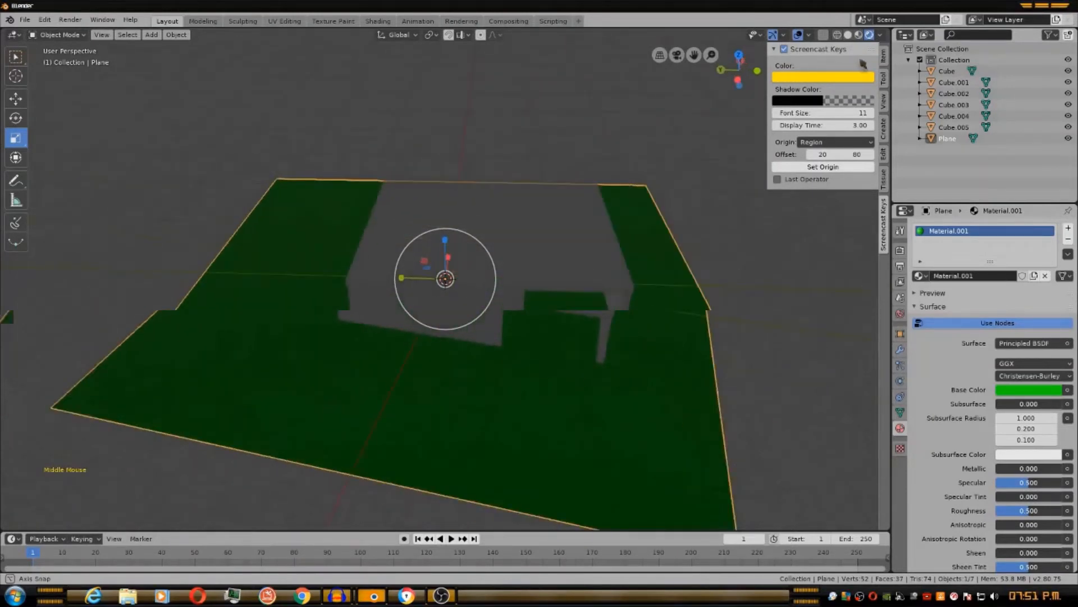
pyautogui.click(859, 36)
pyautogui.scroll(-1, 648, 175)
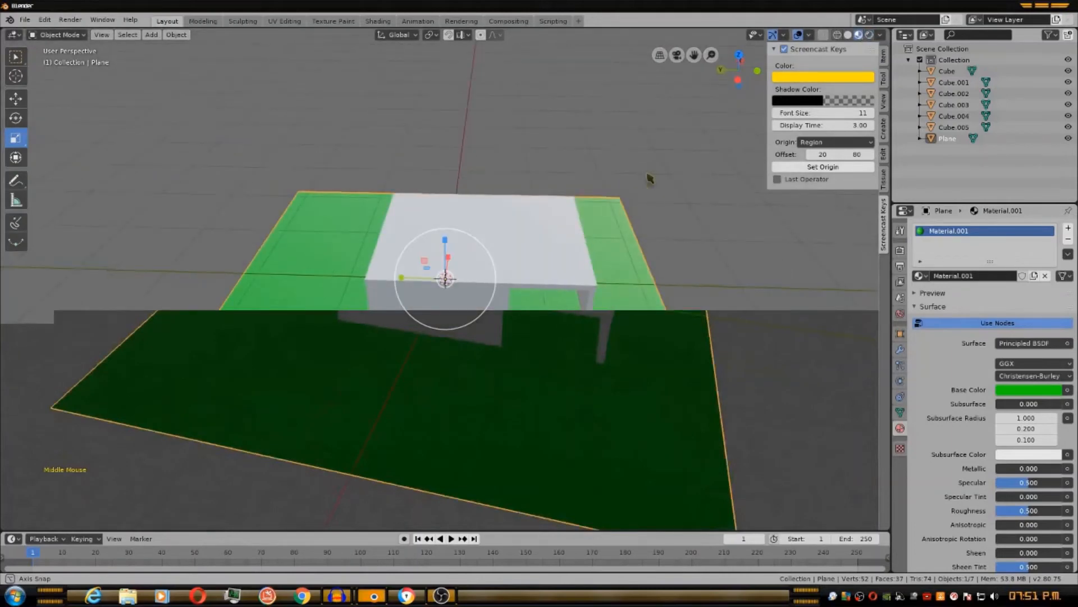
# Create a new material for the front wall beside the doorway and set its base color to dark brown.
pyautogui.moveTo(650, 176)
pyautogui.mouseDown(button='middle')
pyautogui.moveTo(530, 149)
pyautogui.moveTo(494, 161)
pyautogui.moveTo(635, 185)
pyautogui.mouseUp(button='middle')
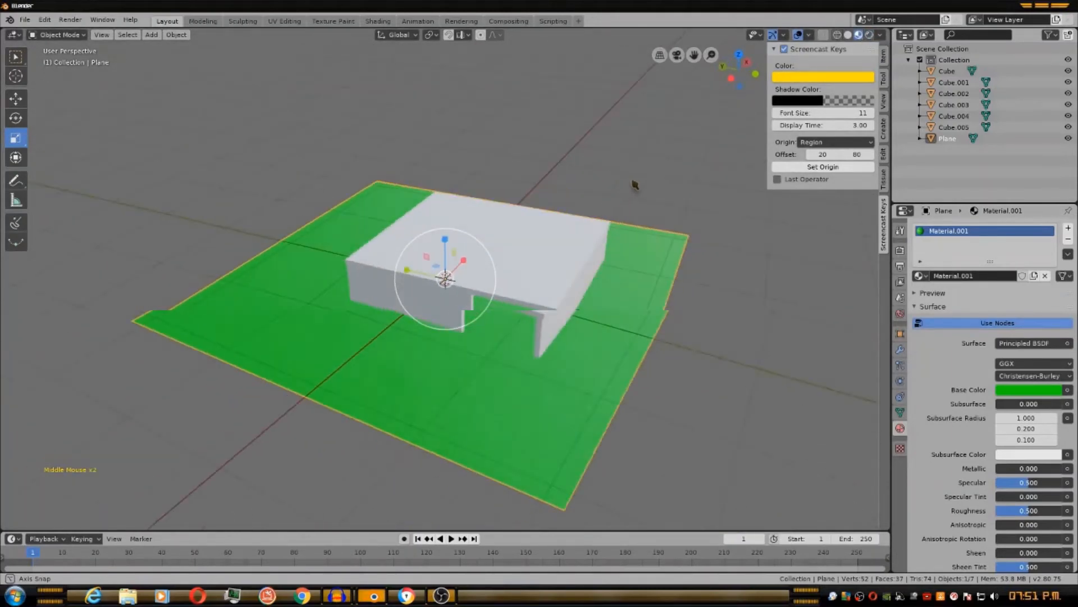
pyautogui.click(370, 293)
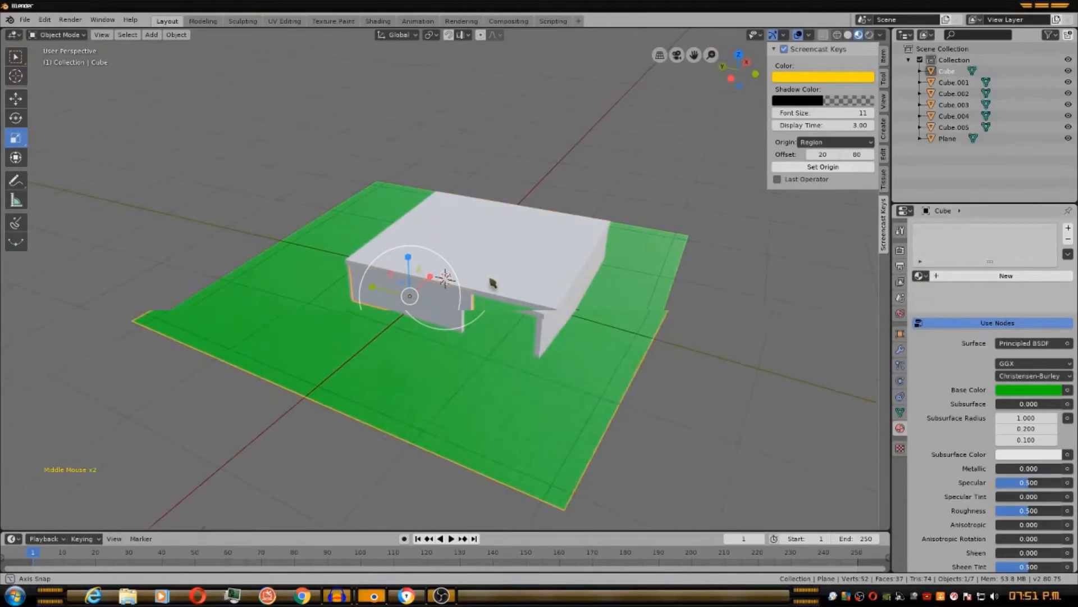
pyautogui.click(958, 276)
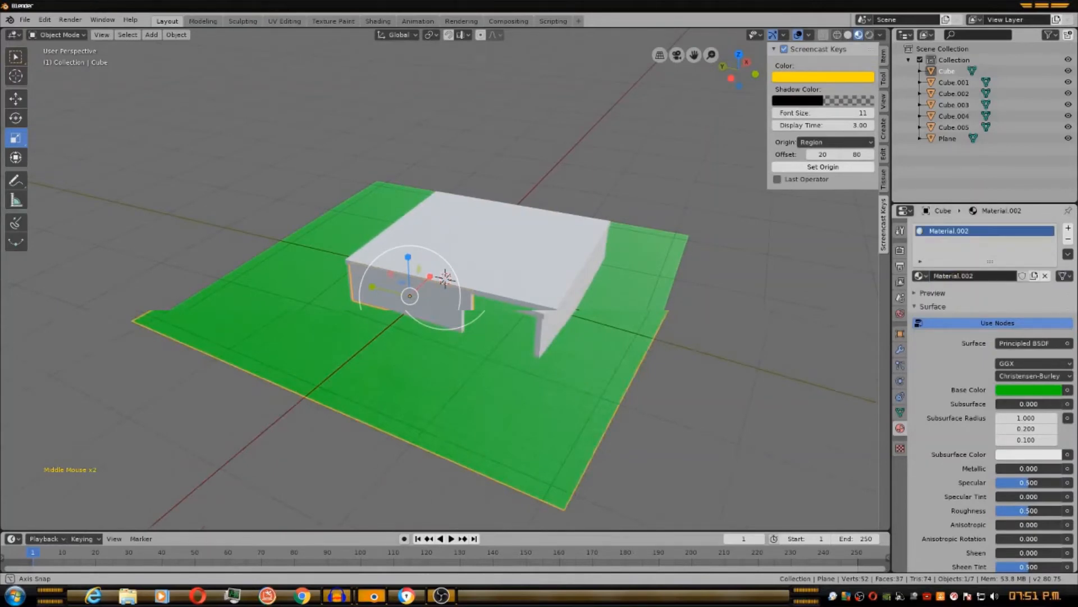
pyautogui.click(1029, 390)
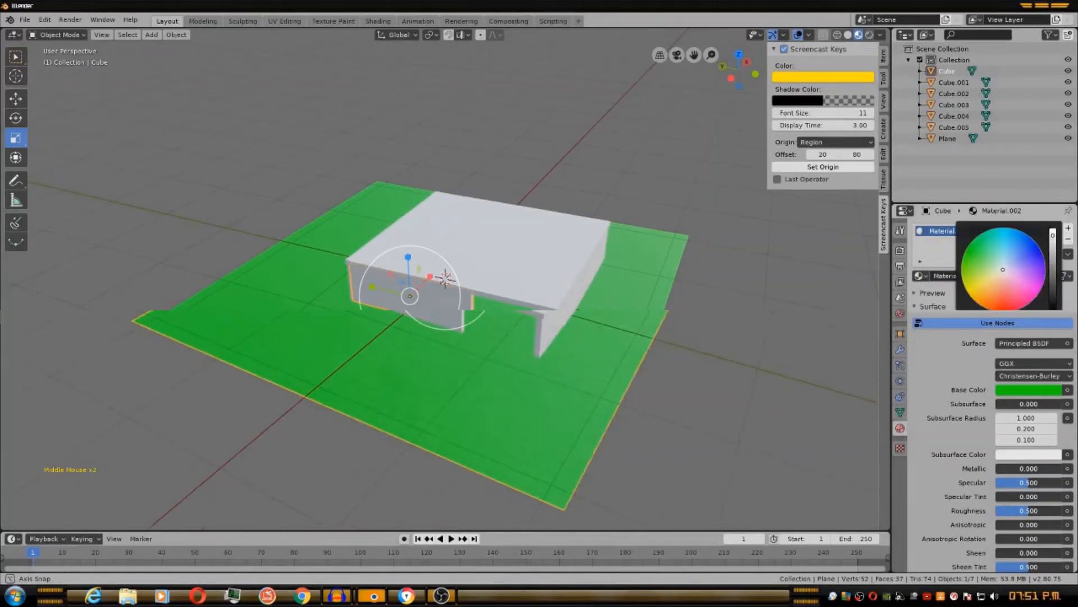
pyautogui.moveTo(1003, 269); pyautogui.dragTo(1002, 294)
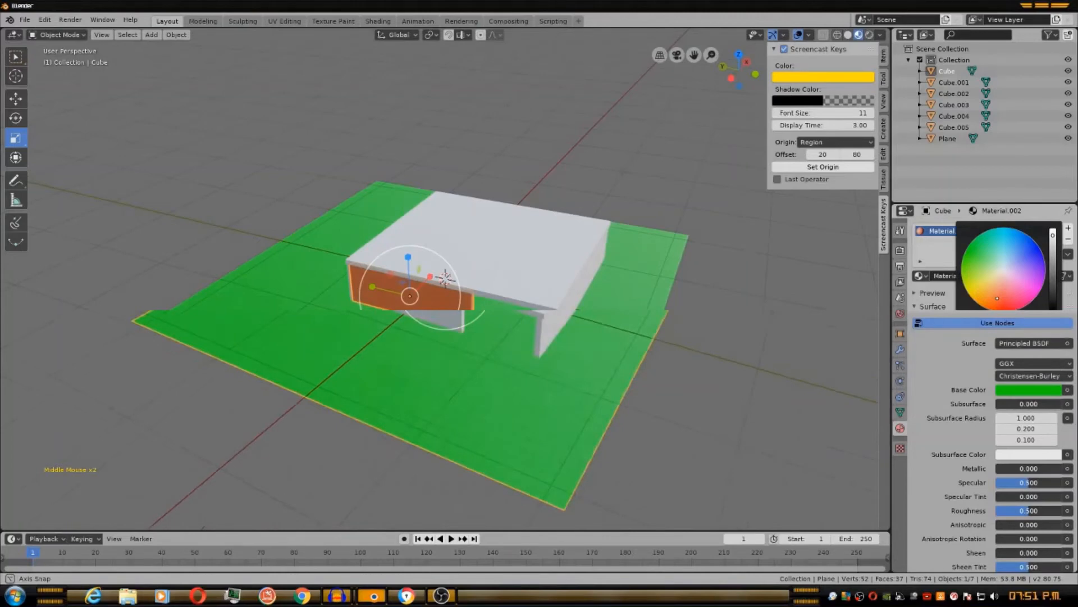
pyautogui.moveTo(997, 298); pyautogui.dragTo(996, 298)
pyautogui.moveTo(1059, 277)
pyautogui.mouseDown()
pyautogui.moveTo(1058, 303)
pyautogui.moveTo(1053, 287)
pyautogui.mouseUp()
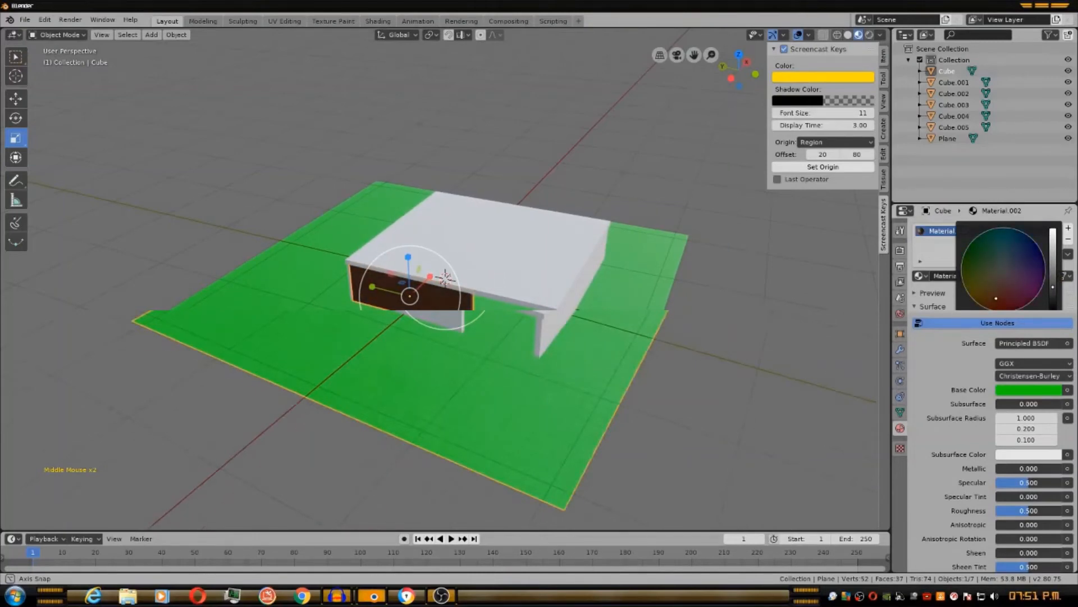
# Create a new material for the long side wall adjoining the brown wall and set its base color to orange-red.
pyautogui.moveTo(837, 298); pyautogui.dragTo(649, 274, button='middle')
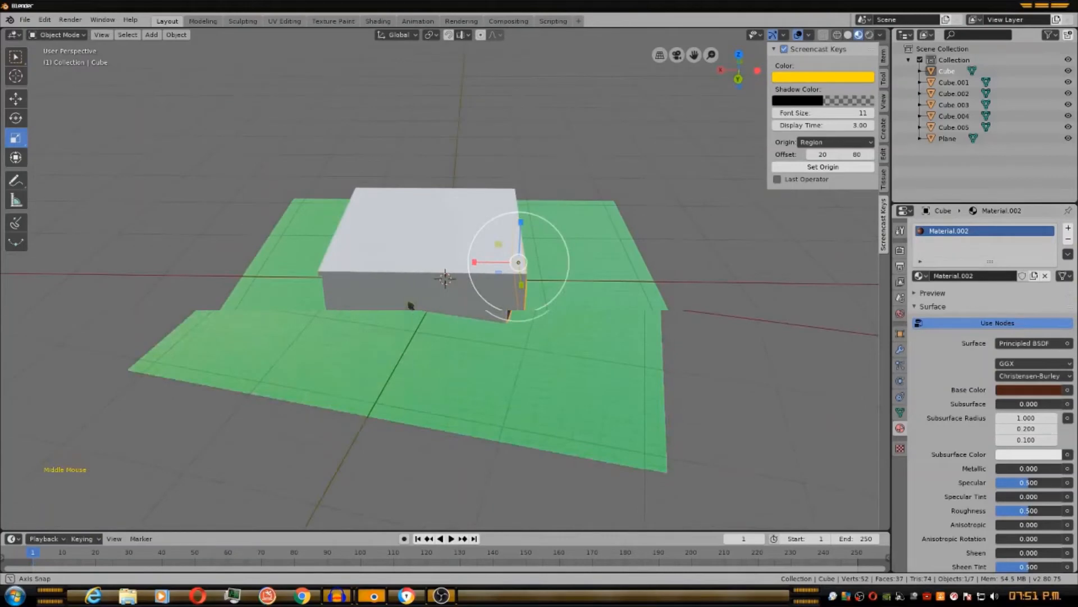
pyautogui.click(410, 305)
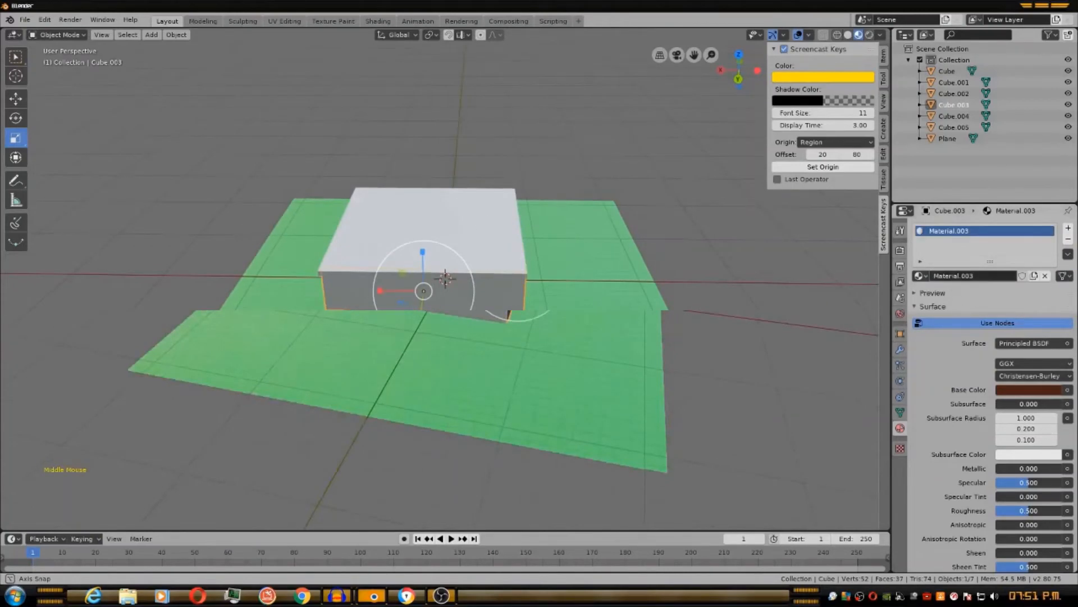
pyautogui.click(1030, 390)
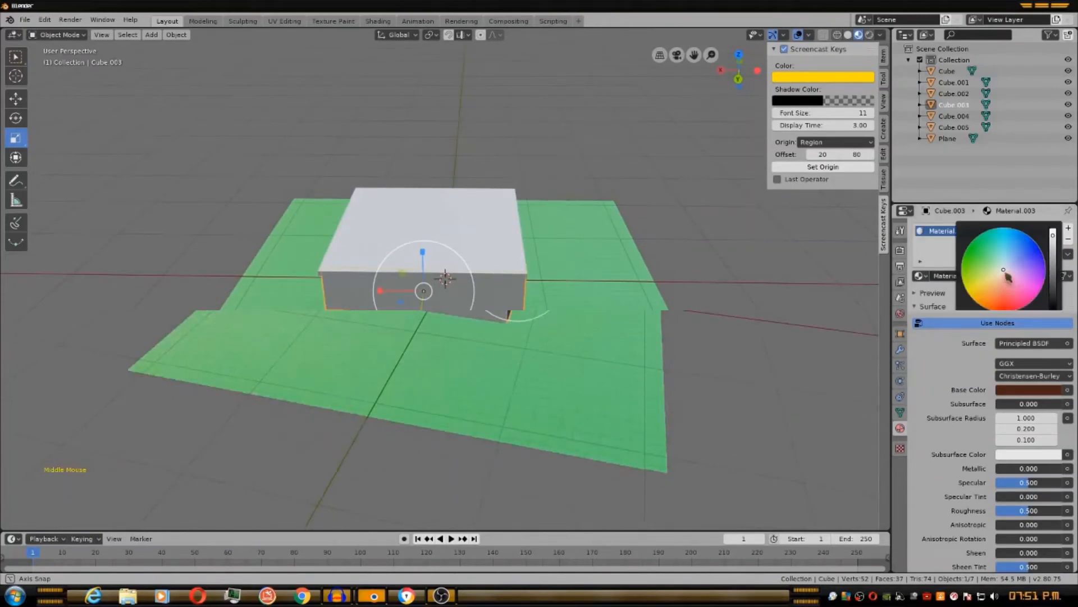
pyautogui.moveTo(1002, 269); pyautogui.dragTo(998, 298)
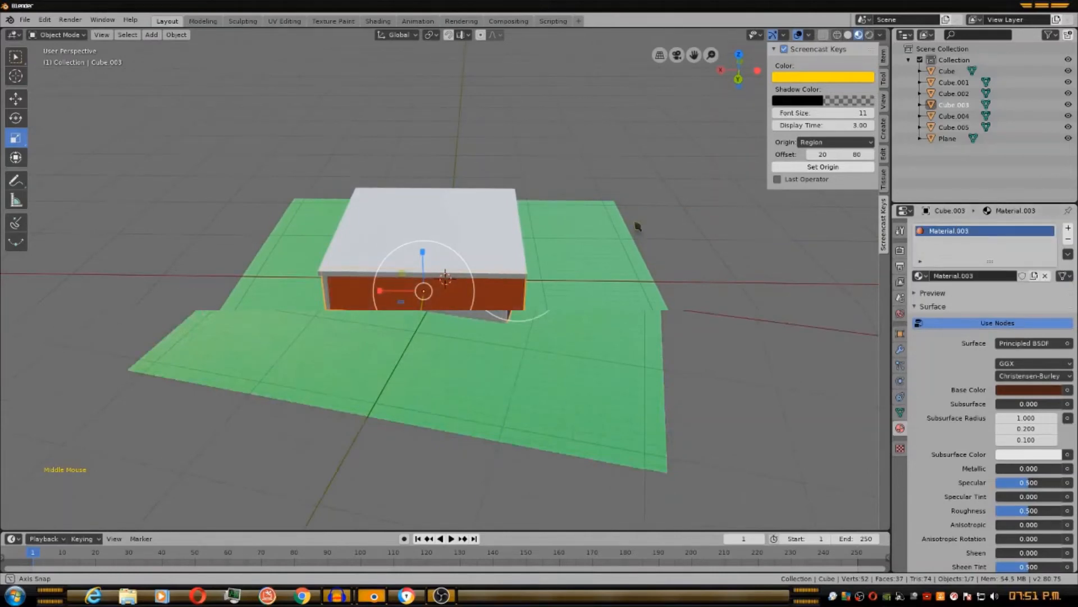
# Deselect the wall and place the 3D cursor in the empty area beyond the ground plane, near the Y axis.
pyautogui.moveTo(638, 229); pyautogui.dragTo(758, 235, button='middle')
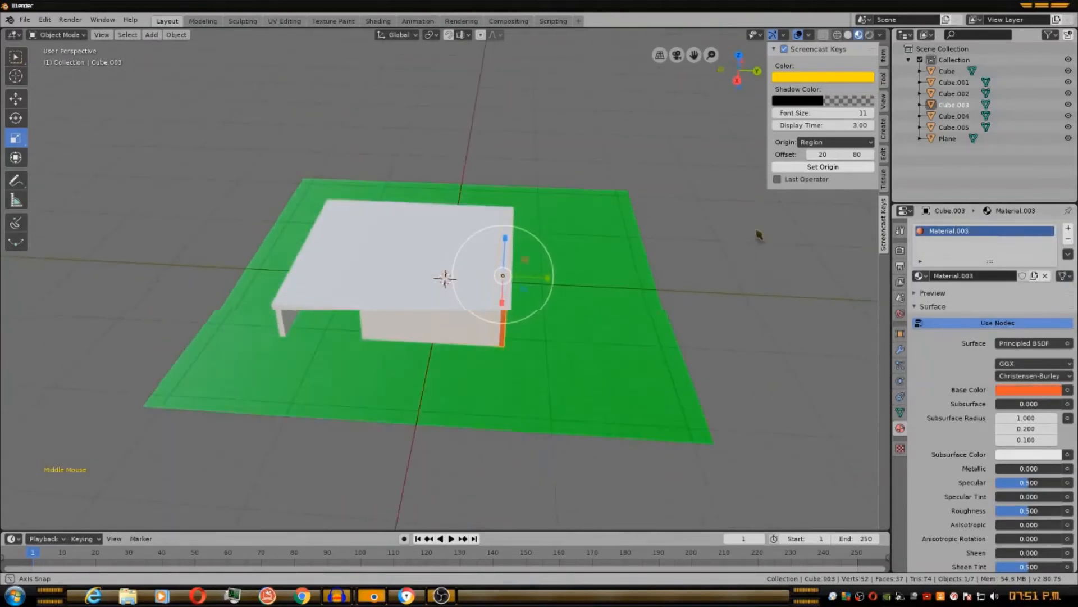
pyautogui.moveTo(720, 300); pyautogui.dragTo(729, 301, button='middle')
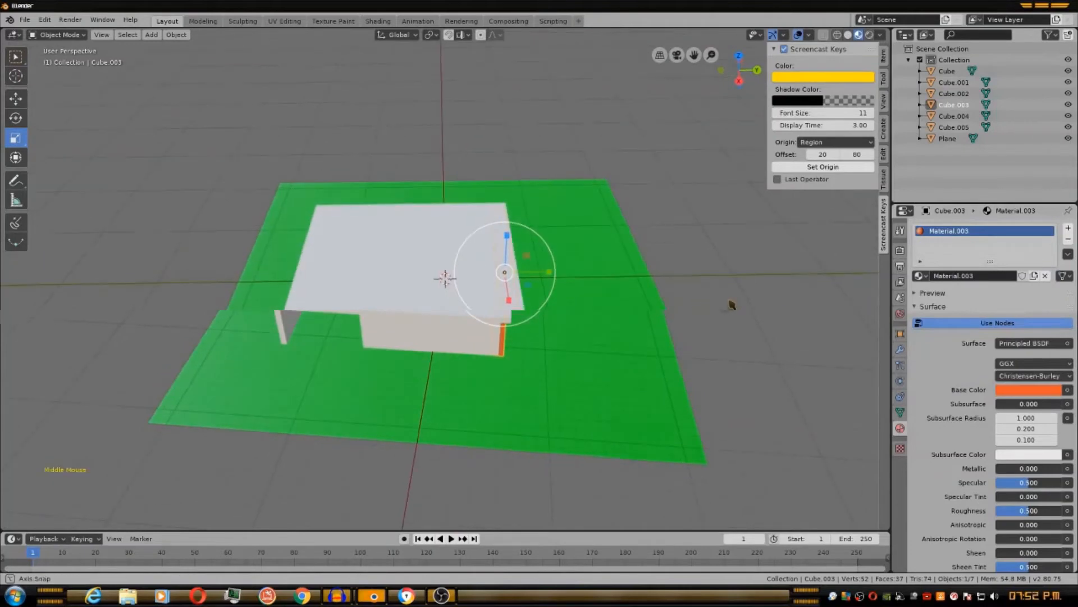
pyautogui.moveTo(694, 56); pyautogui.dragTo(672, 273)
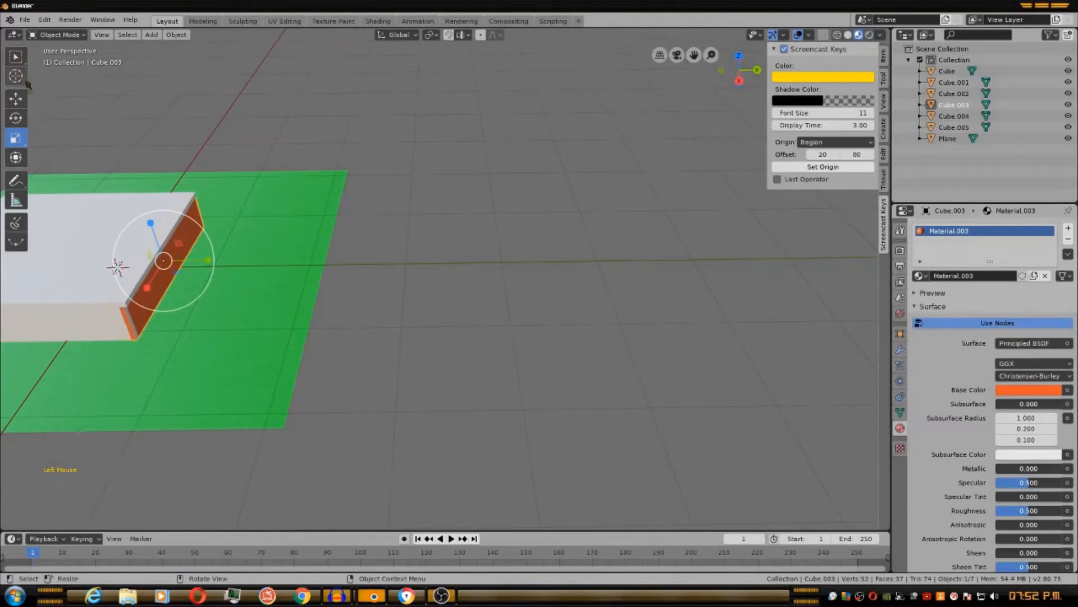
pyautogui.click(15, 98)
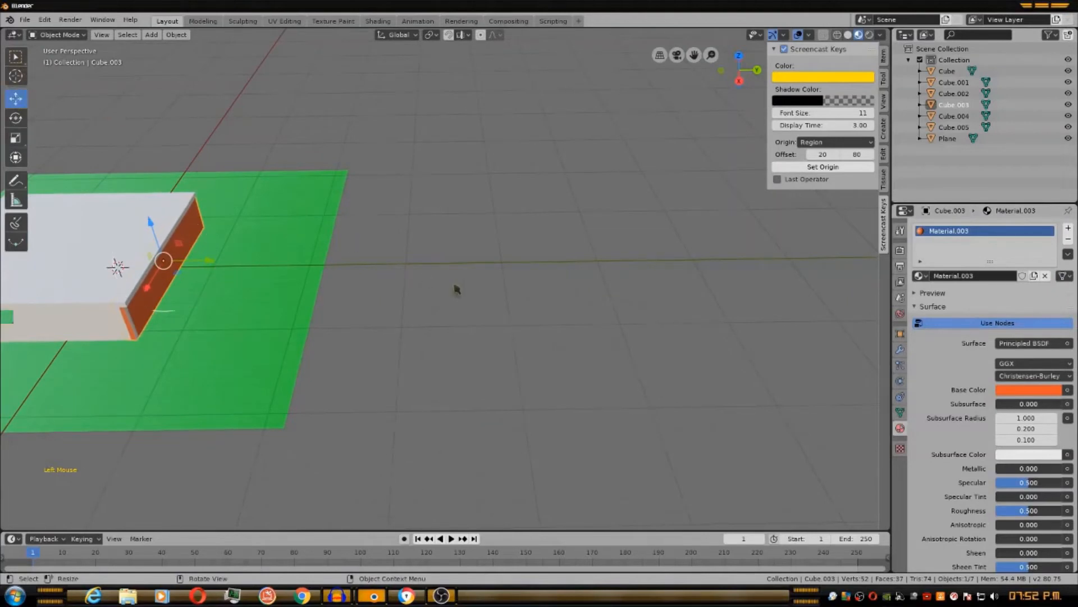
pyautogui.click(484, 274)
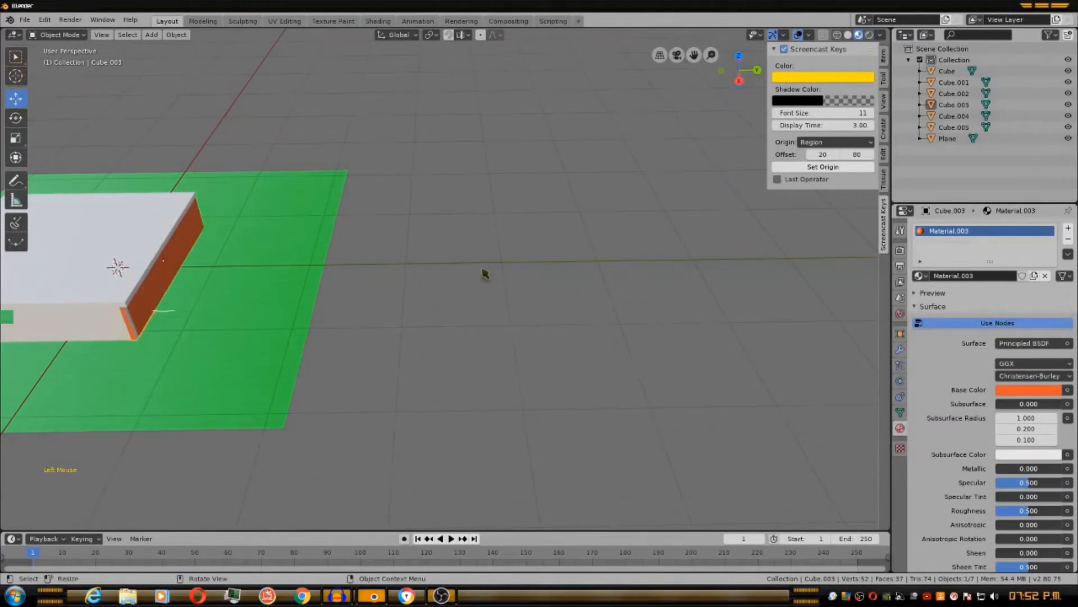
pyautogui.click(15, 76)
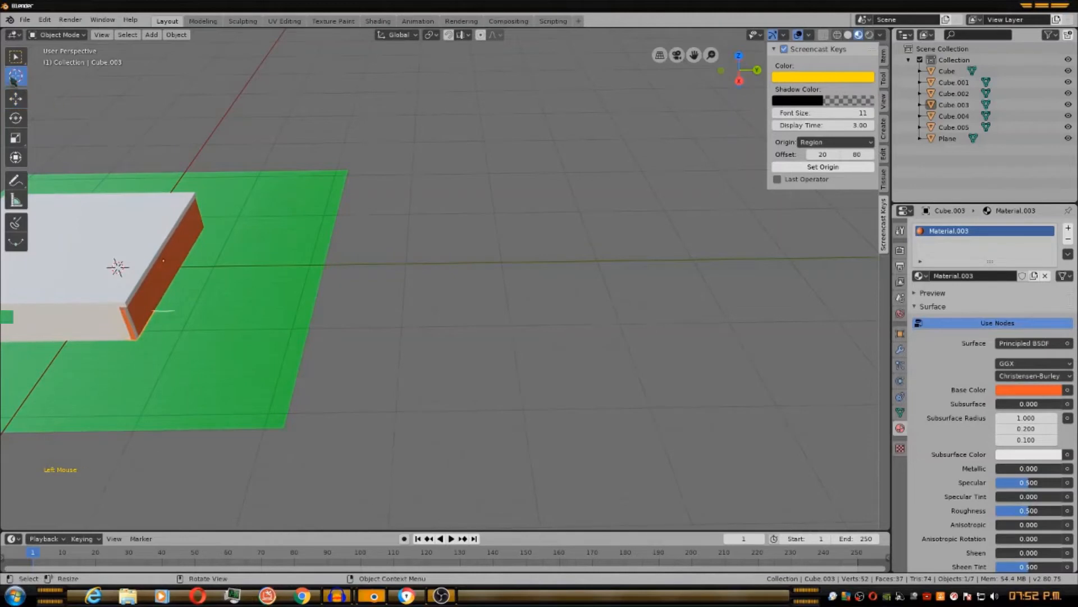
pyautogui.click(465, 270)
# Add a cube mesh at the 3D cursor and switch from Edit Mode to Object Mode.
pyautogui.scroll(-3, 466, 292)
pyautogui.moveTo(466, 292); pyautogui.dragTo(459, 253, button='middle')
pyautogui.scroll(4, 459, 252)
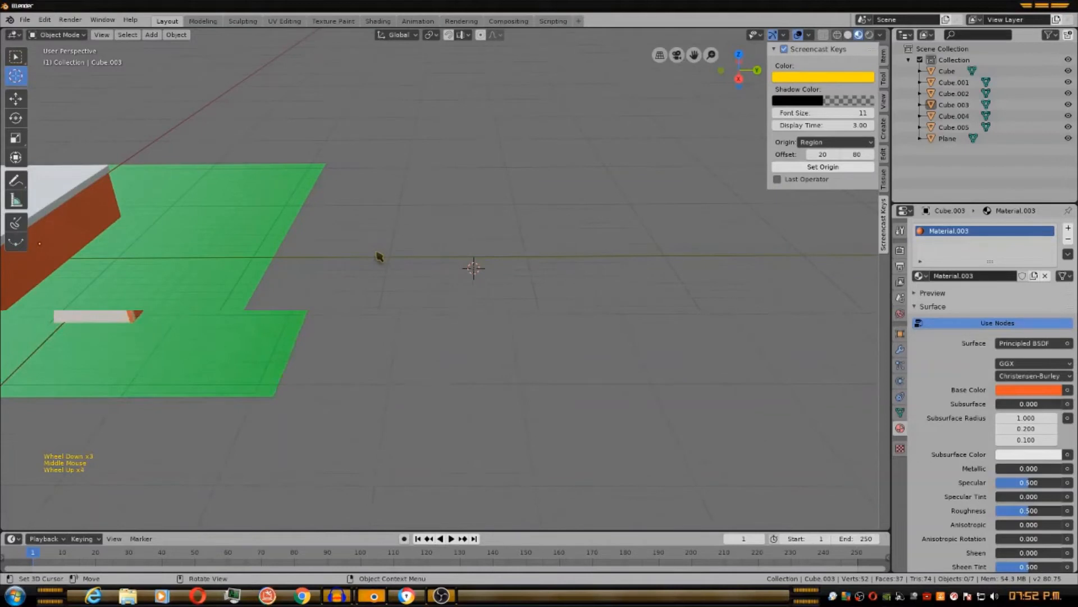
pyautogui.hotkey('shift', 'a')
pyautogui.moveTo(381, 256)
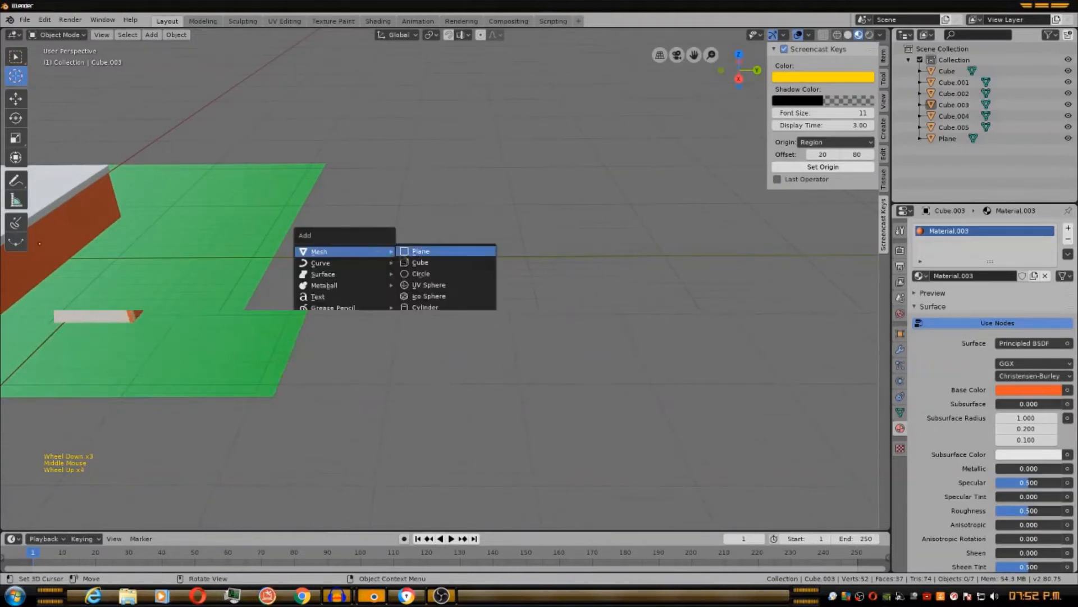
pyautogui.click(420, 262)
pyautogui.scroll(-2, 541, 279)
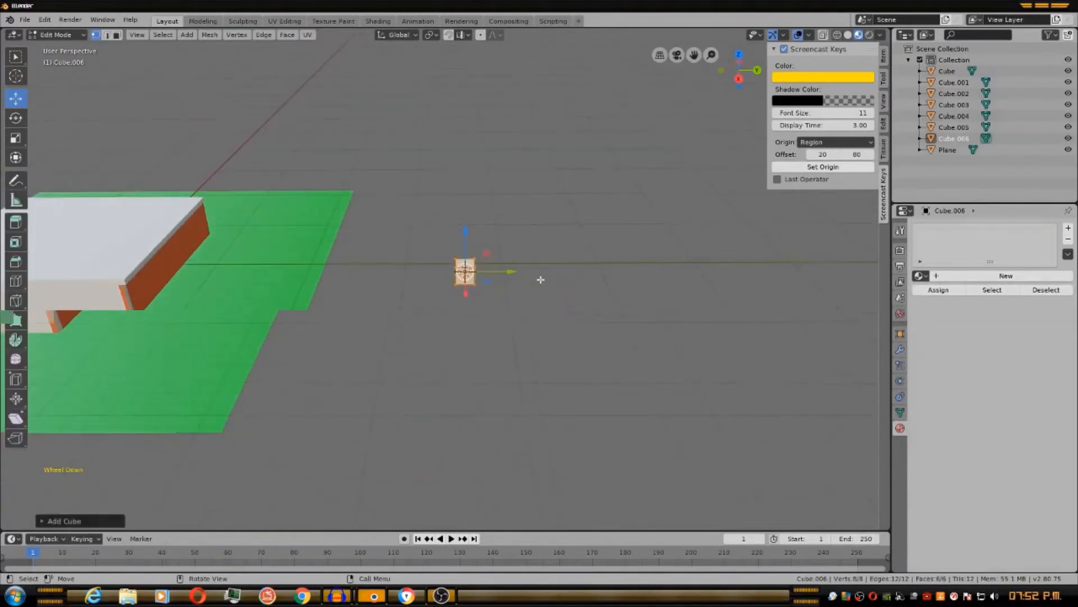
pyautogui.scroll(1, 540, 279)
pyautogui.click(55, 35)
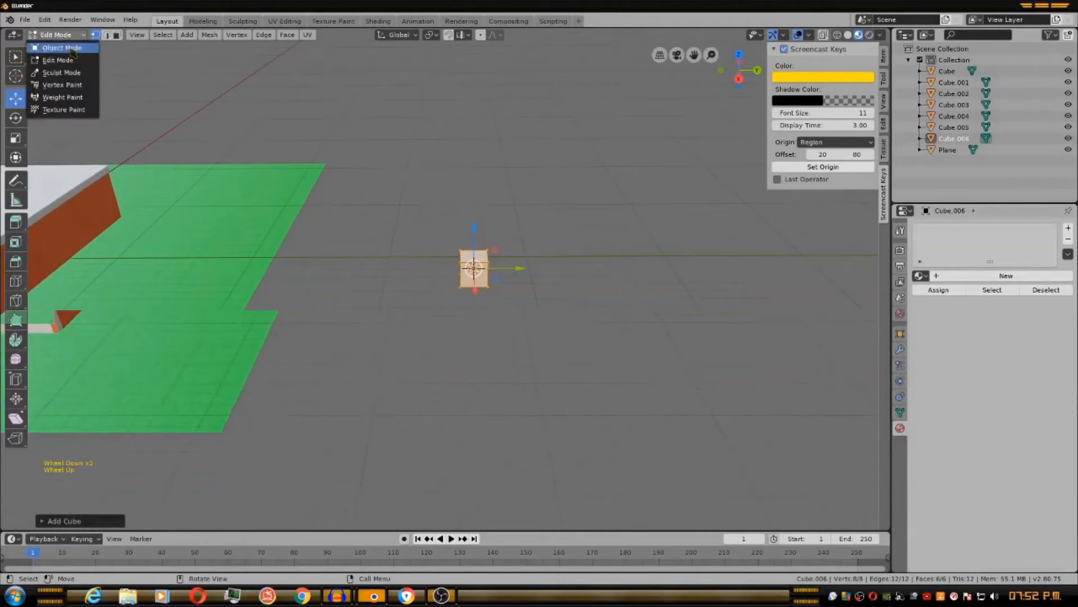
pyautogui.click(62, 48)
# Create a new material for the added cube and set its base color to yellow.
pyautogui.click(942, 277)
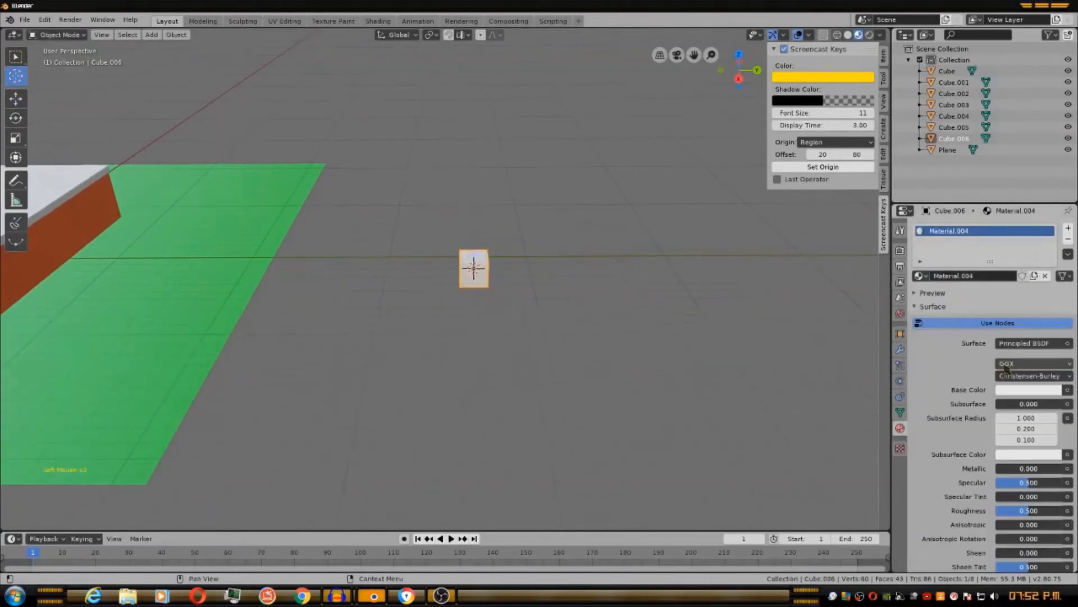
pyautogui.click(1024, 389)
pyautogui.moveTo(981, 291); pyautogui.dragTo(973, 299)
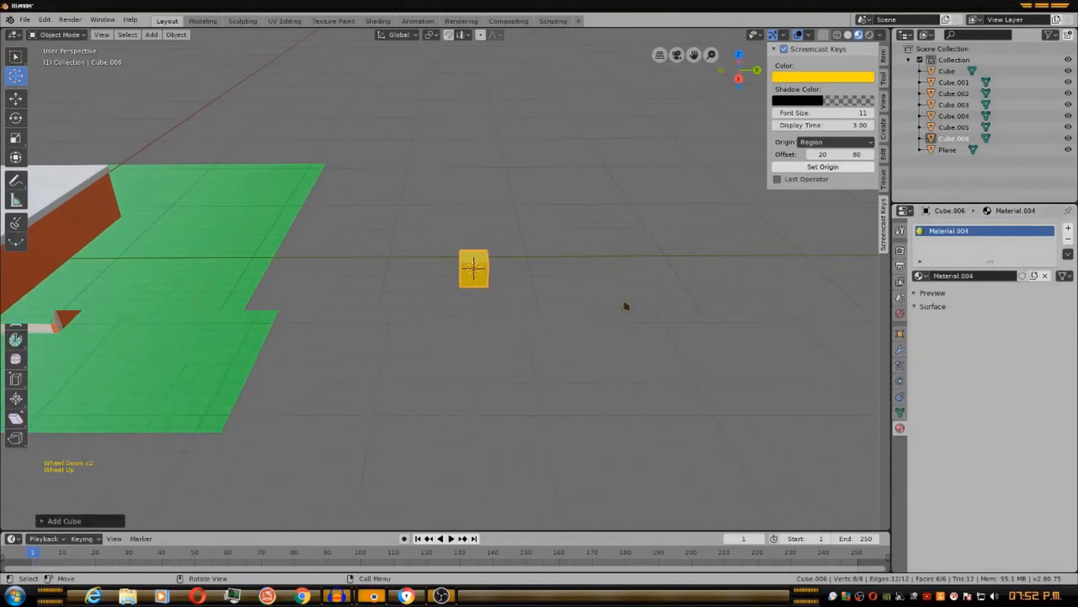
# Duplicate the yellow cube twice along the Y axis, offsetting each copy by about 2.9 m from the previous one.
pyautogui.scroll(-1, 582, 310)
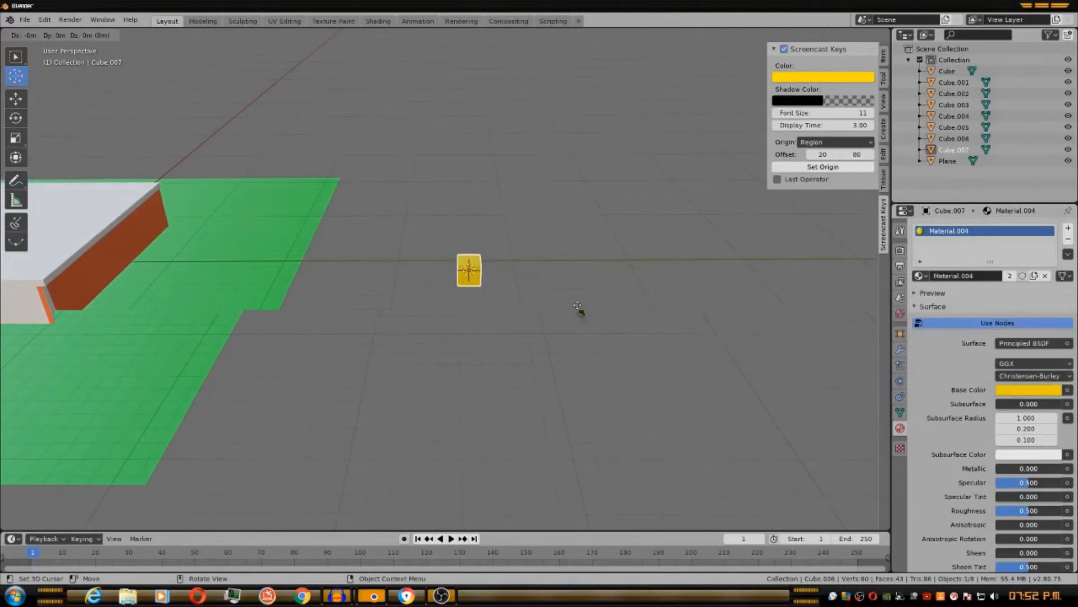
pyautogui.press('y')
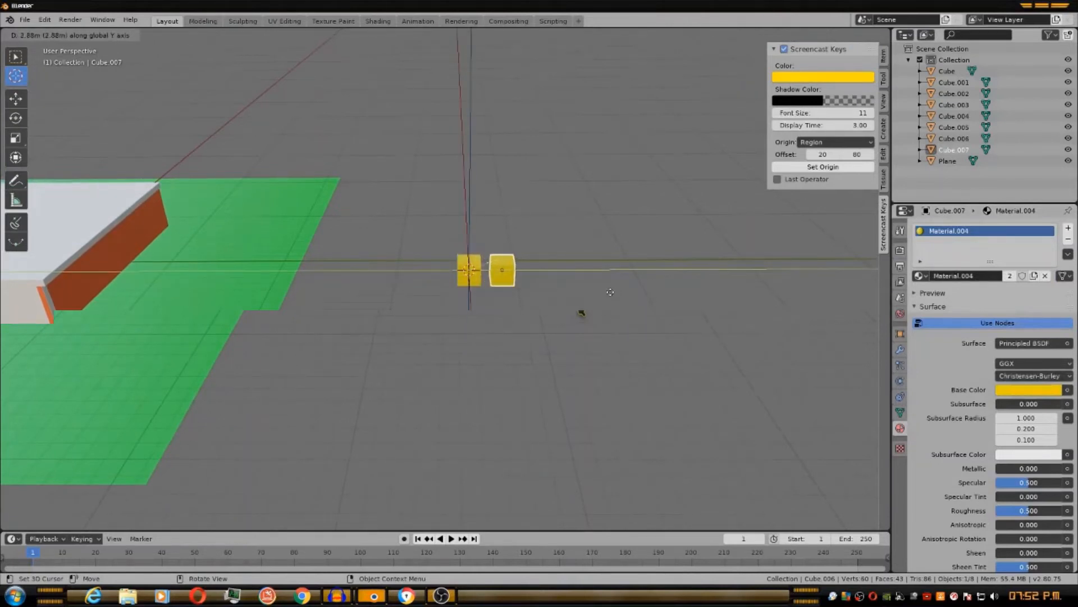
pyautogui.click(614, 297)
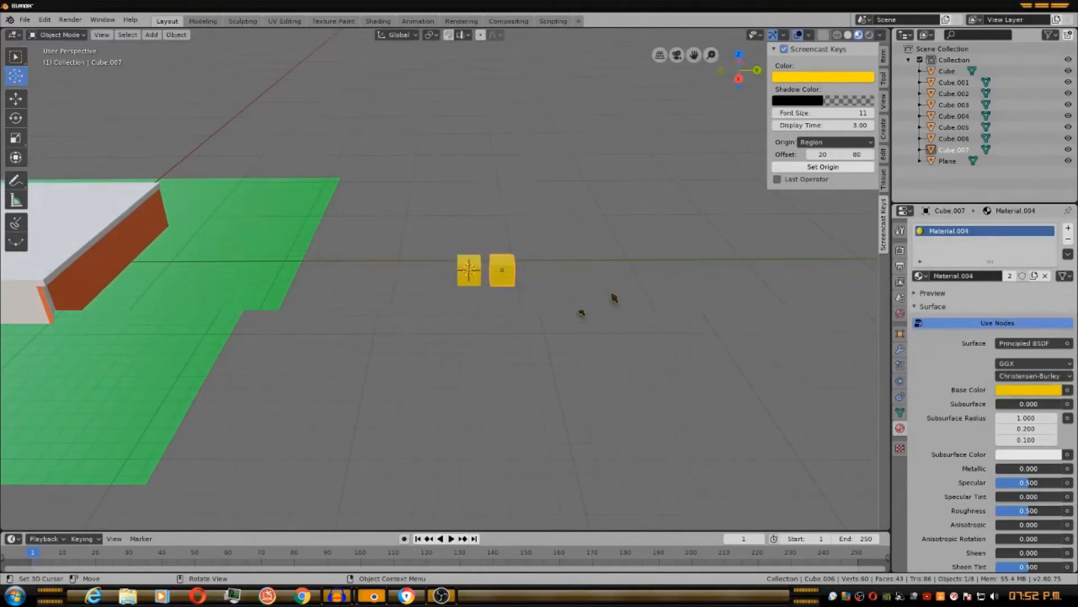
pyautogui.hotkey('shift', 'd')
pyautogui.press('y')
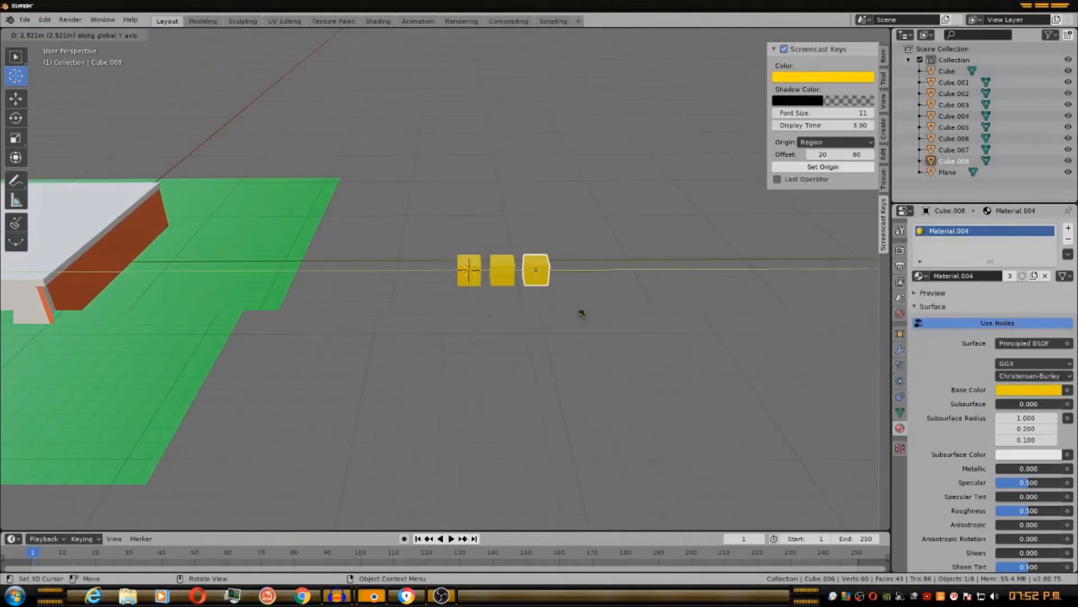
pyautogui.click(535, 269)
# Duplicate the last yellow cube about 3.1 m further along the Y axis to make a row of four.
pyautogui.scroll(-5, 537, 277)
pyautogui.scroll(3, 538, 278)
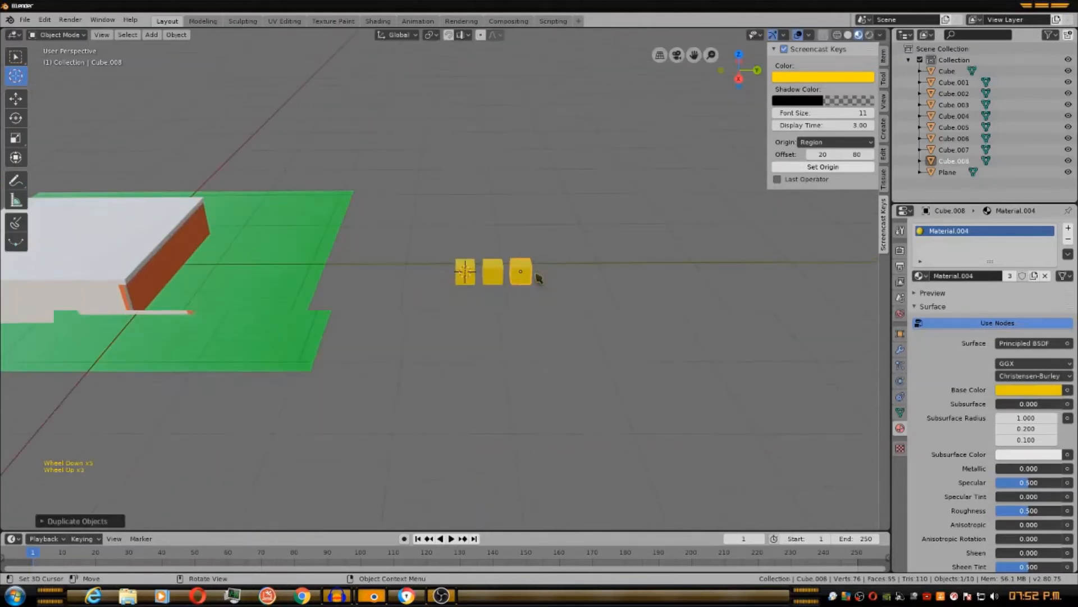
pyautogui.hotkey('shift', 'd')
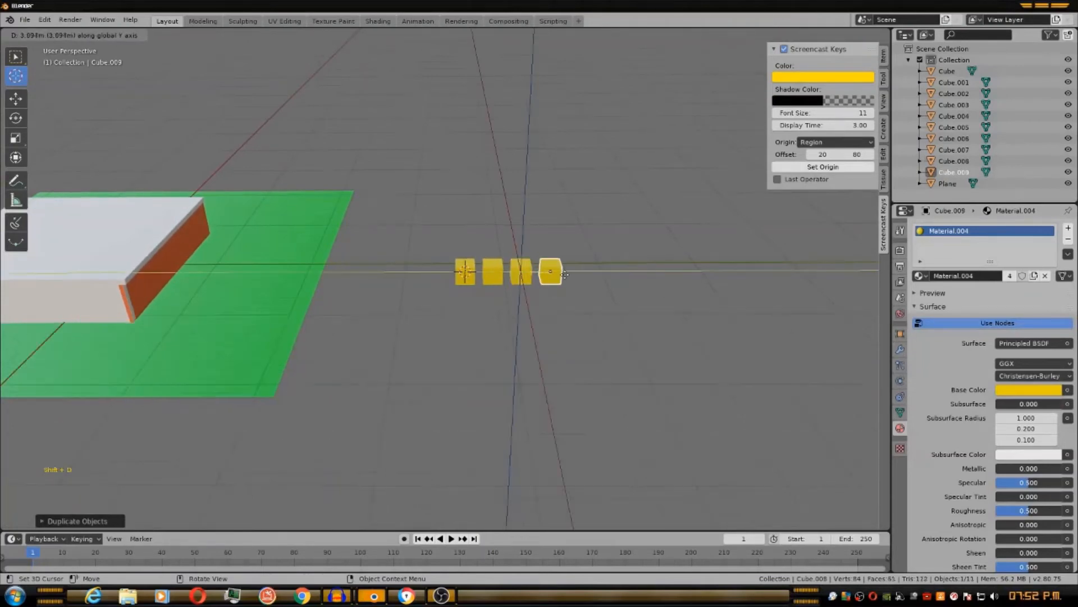
pyautogui.click(567, 279)
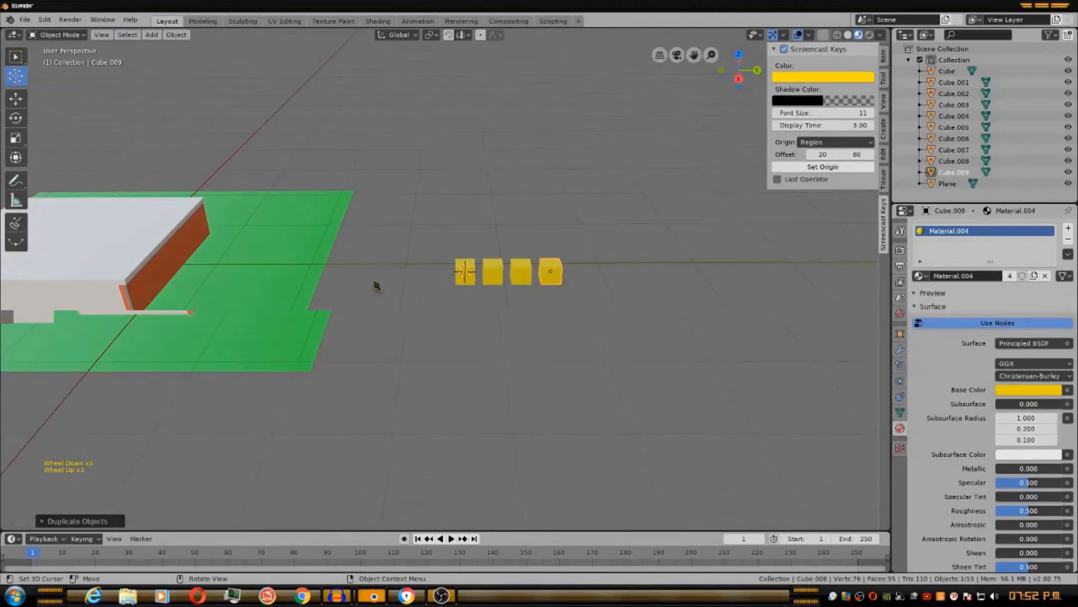
pyautogui.moveTo(376, 287); pyautogui.dragTo(438, 304, button='middle')
pyautogui.scroll(-2, 438, 303)
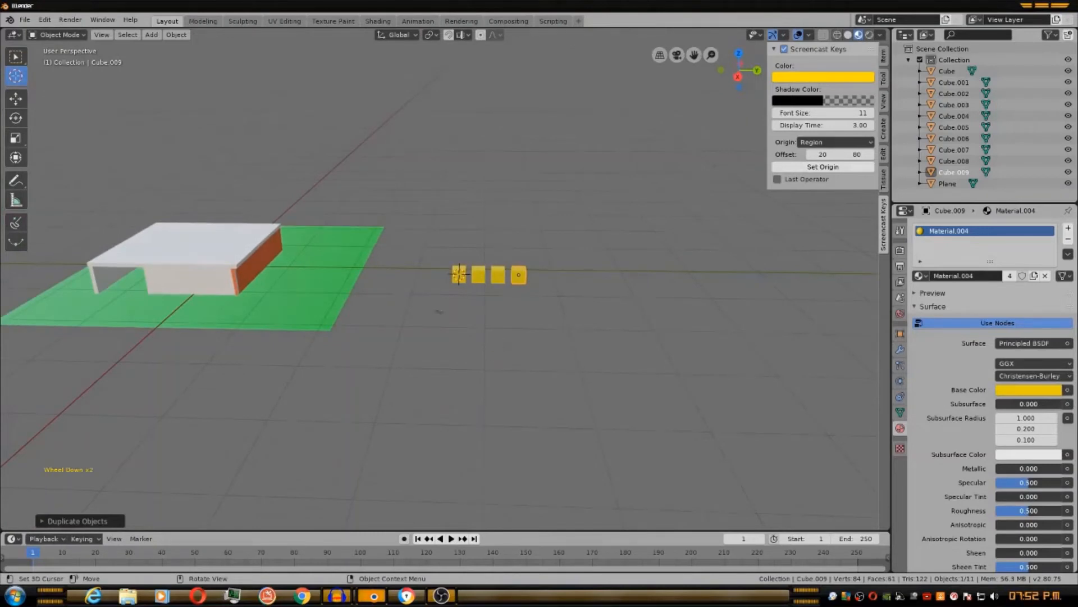
# Undo the yellow cube duplicates, the yellow cube's material and the added cube itself.
pyautogui.hotkey('ctrl', 'z')
pyautogui.hotkey('ctrl', 'z')
pyautogui.hotkey('ctrl', 'z')
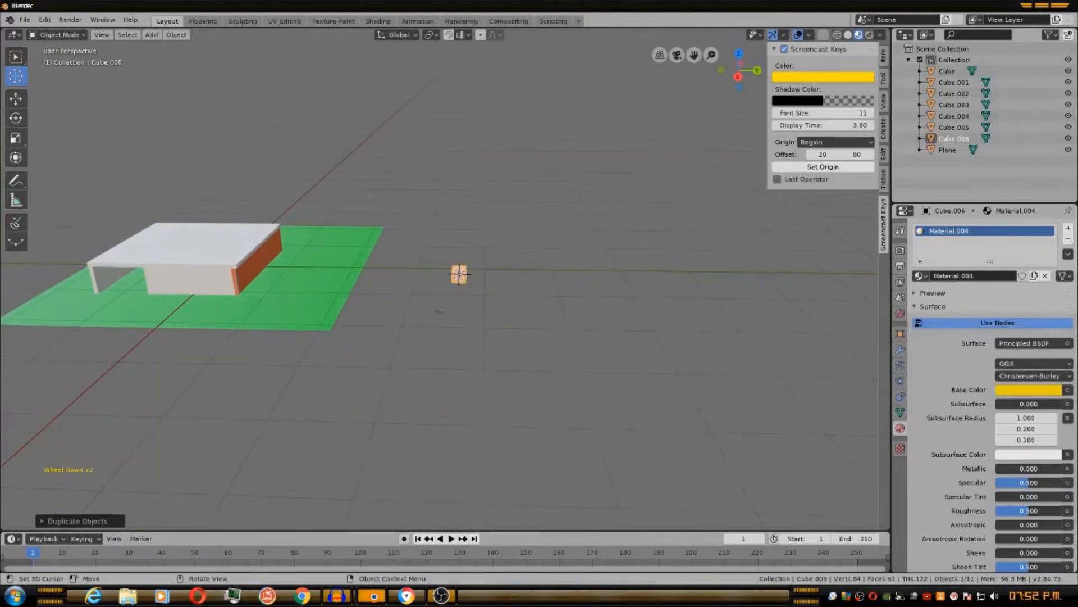
pyautogui.hotkey('ctrl', 'z')
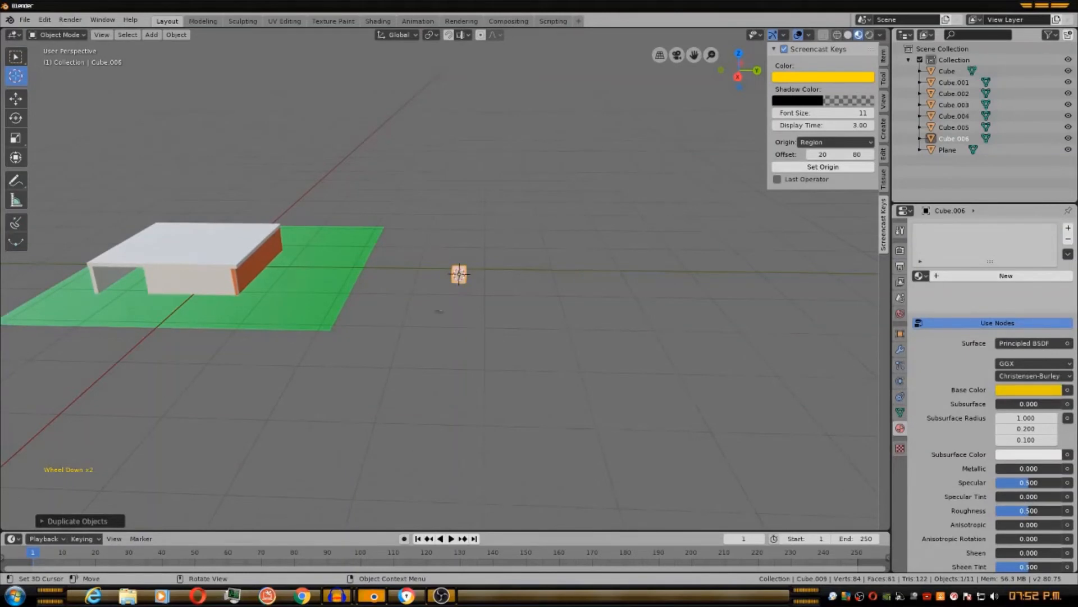
pyautogui.hotkey('ctrl', 'z')
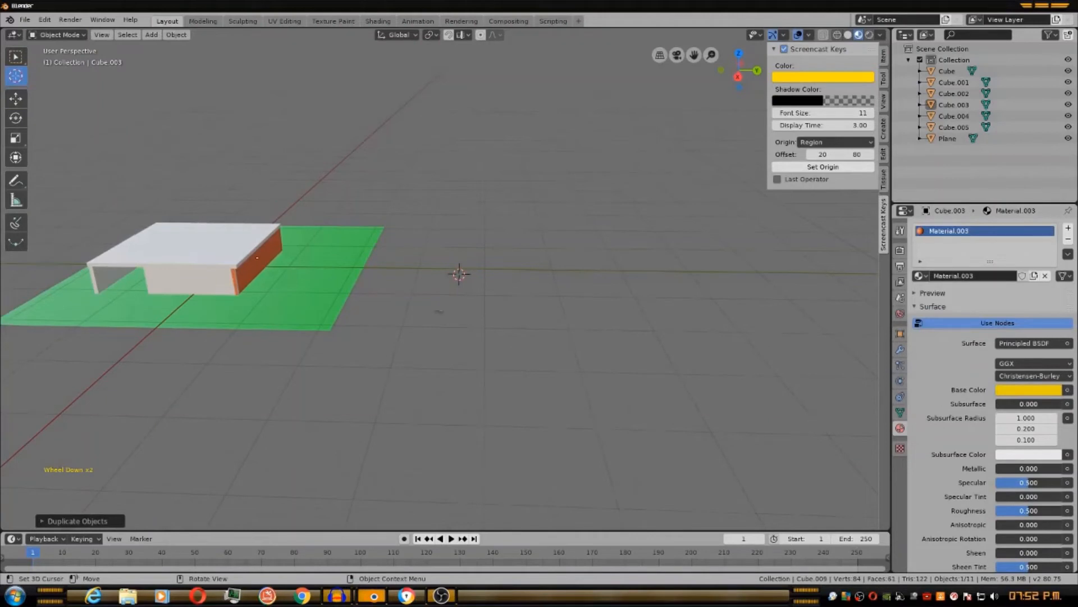
# Darken the base color of the orange side wall's material to reddish brown.
pyautogui.moveTo(345, 320); pyautogui.dragTo(949, 367, button='middle')
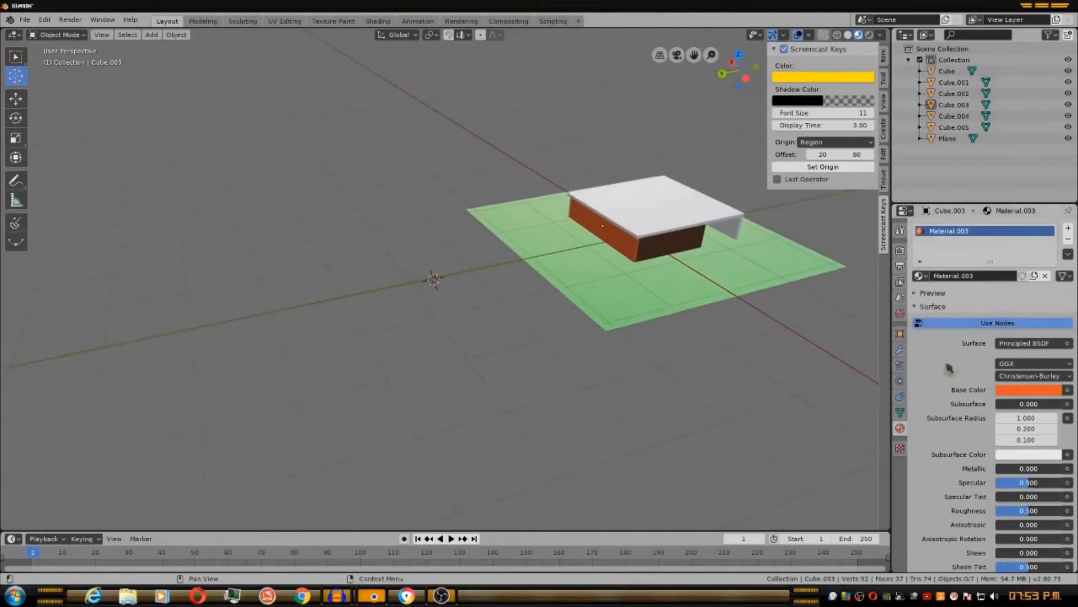
pyautogui.moveTo(128, 335); pyautogui.dragTo(130, 338, button='middle')
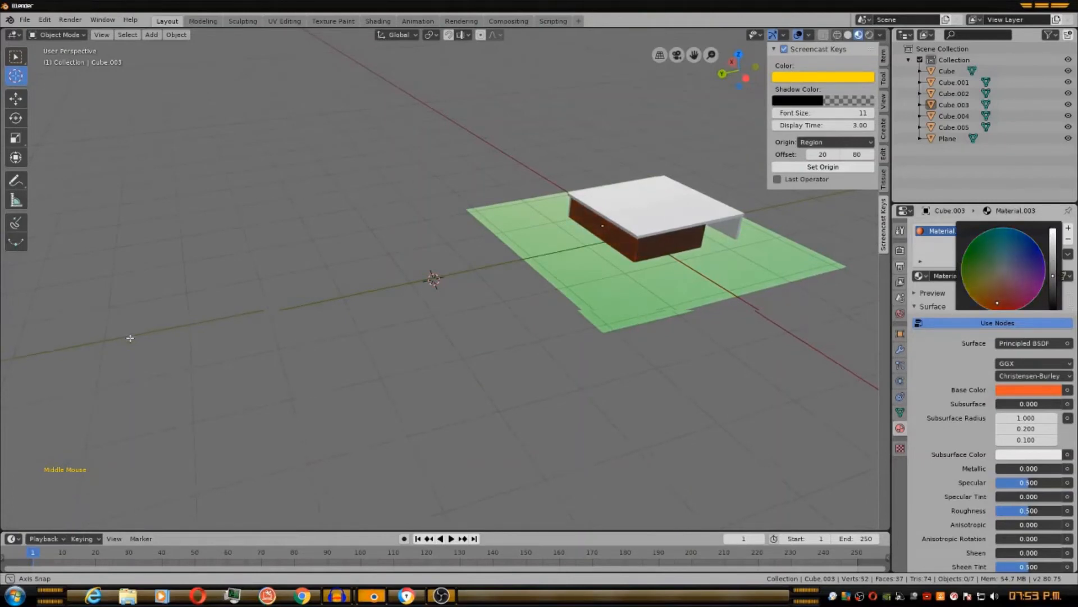
pyautogui.moveTo(130, 338); pyautogui.dragTo(622, 287, button='middle')
pyautogui.scroll(-1, 696, 344)
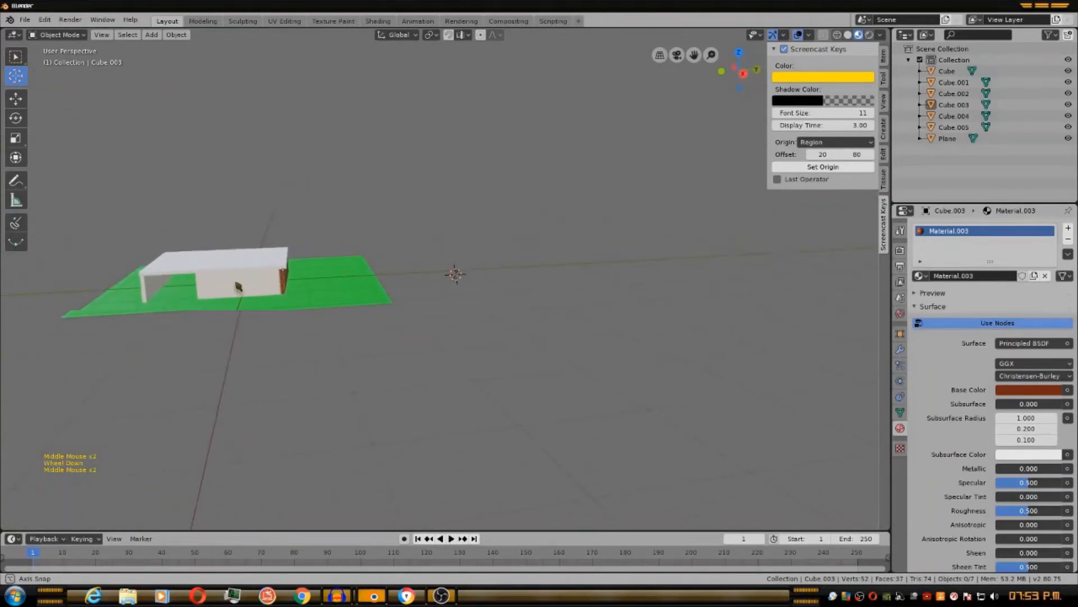
# Place the 3D cursor at the near corner of the green ground plane and activate the Move tool.
pyautogui.click(235, 281)
pyautogui.click(386, 302)
pyautogui.click(15, 98)
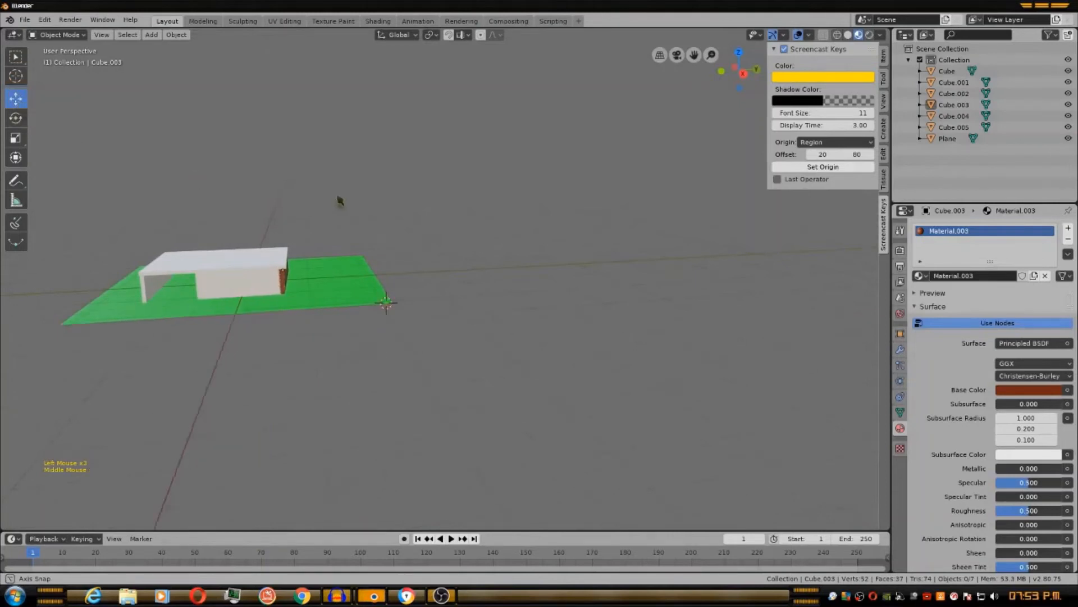
# Create a new material for the white front wall of the house and set its base color to dark brown.
pyautogui.moveTo(337, 204); pyautogui.dragTo(361, 217, button='middle')
pyautogui.click(295, 317)
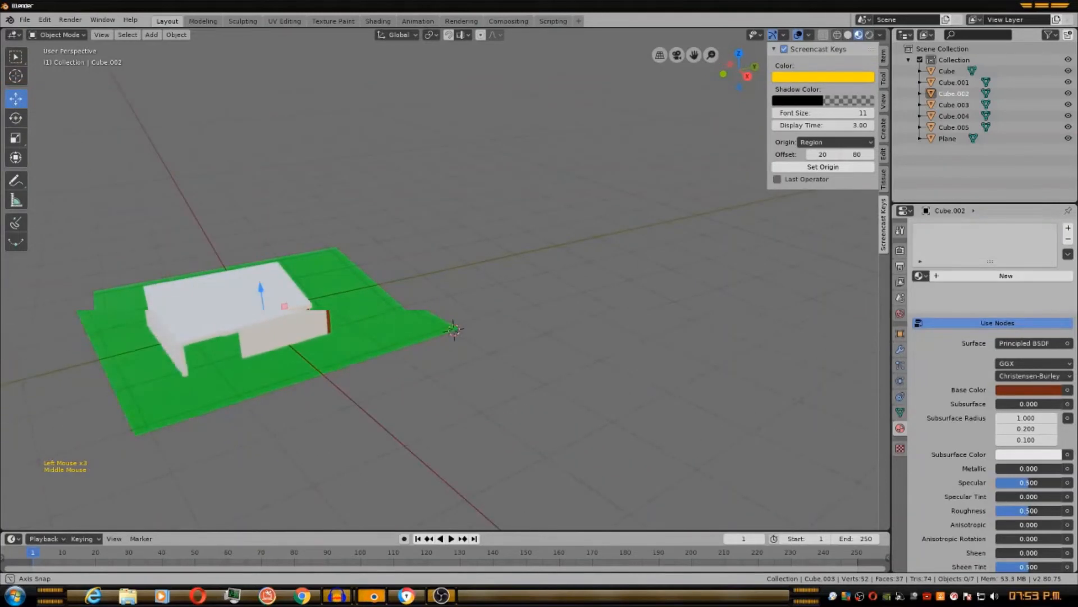
pyautogui.moveTo(690, 307); pyautogui.dragTo(655, 308, button='middle')
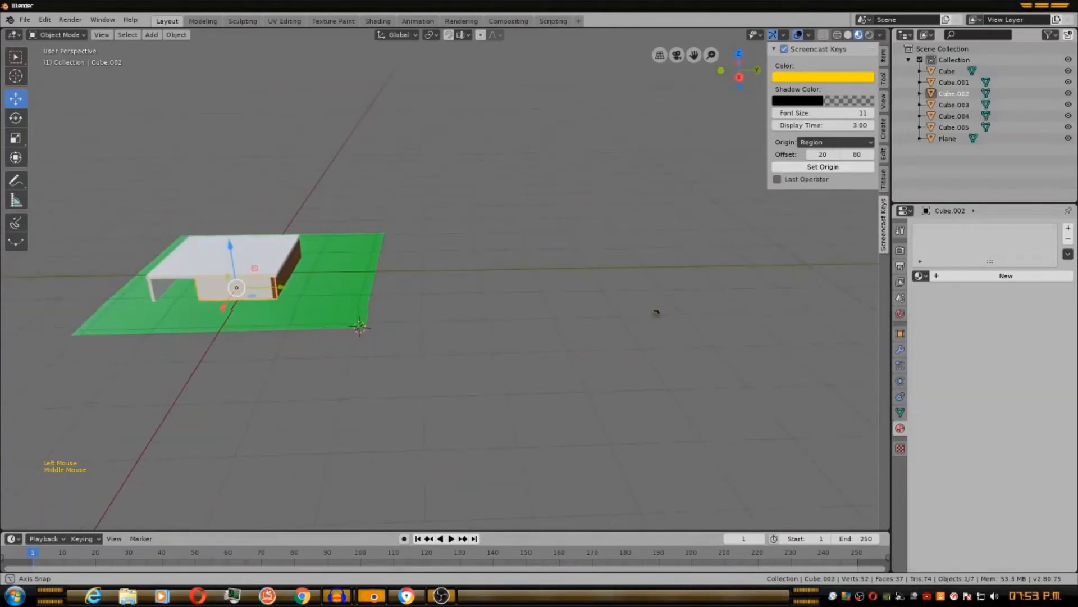
pyautogui.click(958, 277)
pyautogui.click(967, 305)
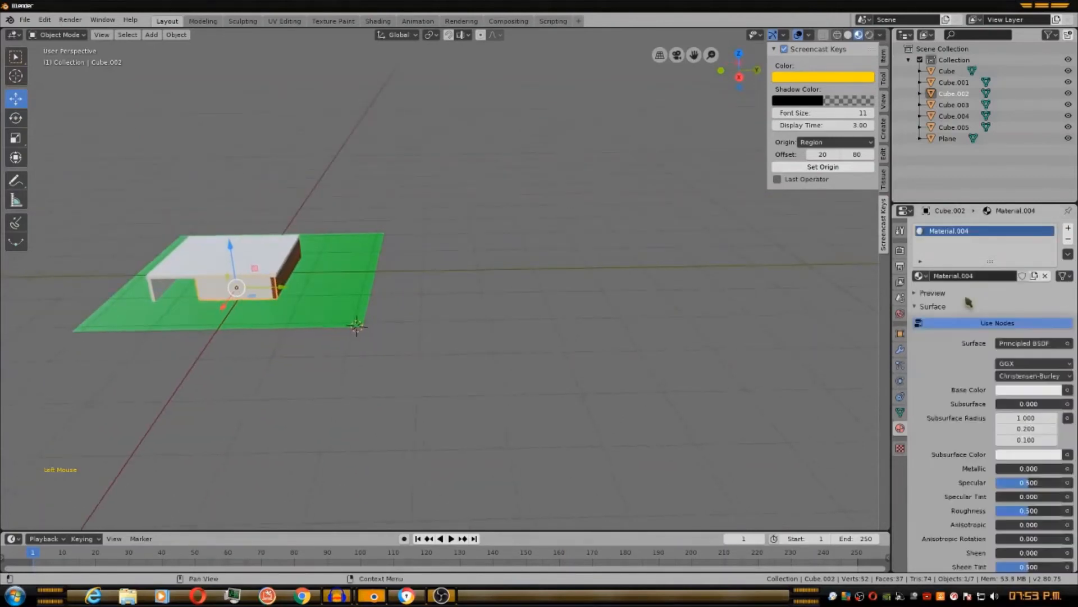
pyautogui.moveTo(655, 308); pyautogui.dragTo(656, 312, button='middle')
pyautogui.click(1009, 376)
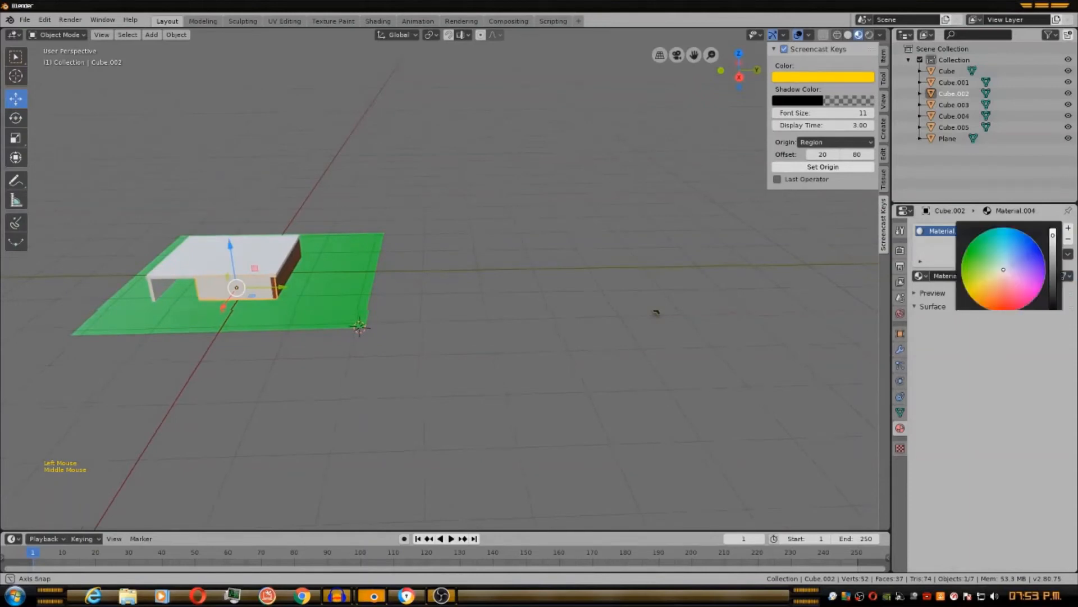
pyautogui.moveTo(1006, 272); pyautogui.dragTo(998, 299)
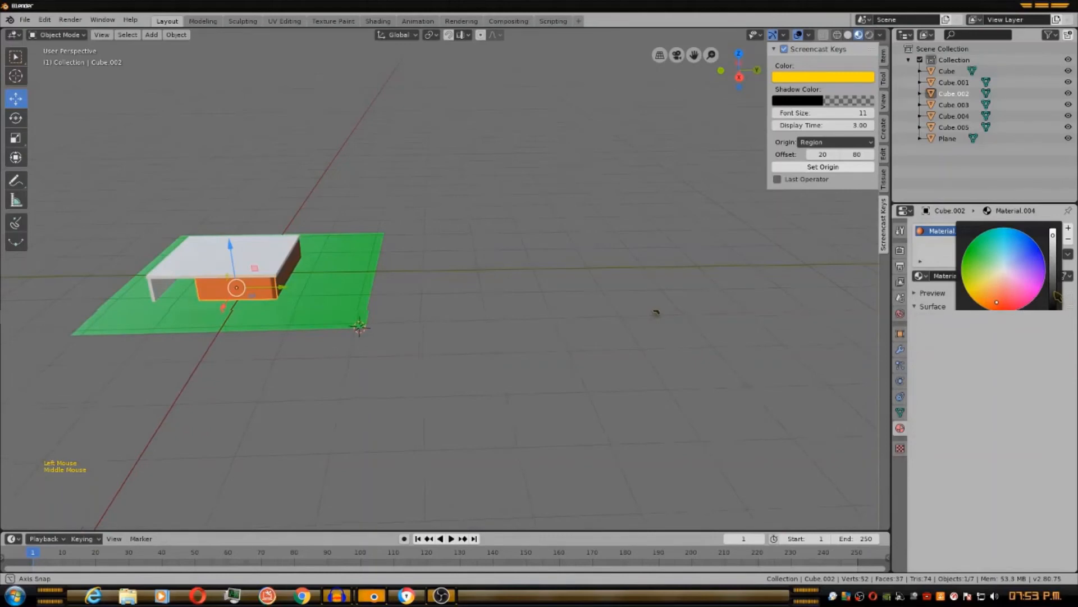
pyautogui.click(1055, 292)
pyautogui.moveTo(1055, 292); pyautogui.dragTo(1053, 286)
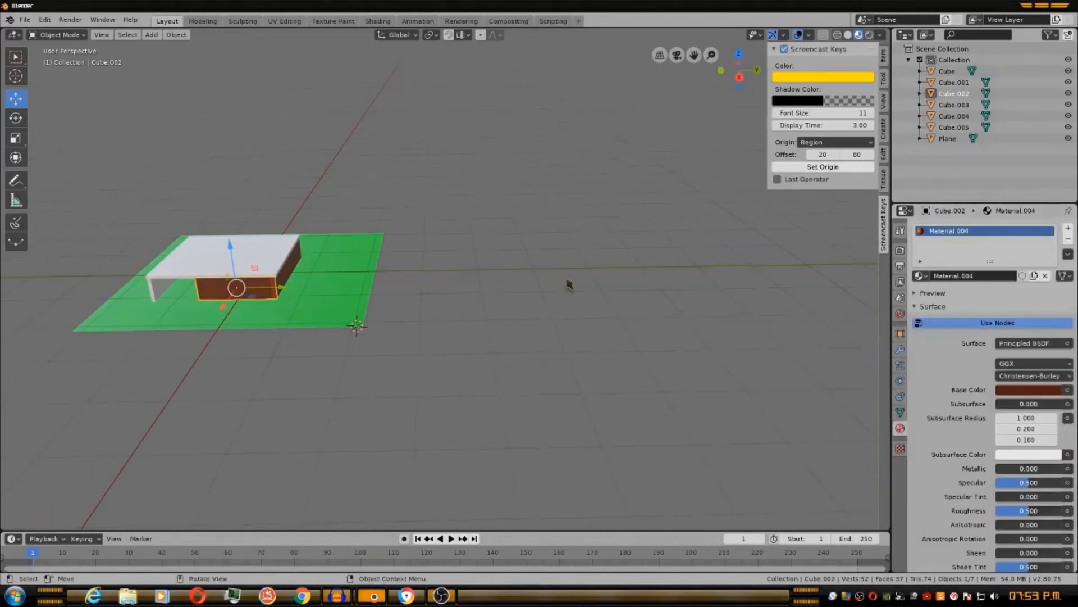
# Create a new material for the white wall behind the front wall and set its base color to dark reddish brown.
pyautogui.moveTo(570, 284); pyautogui.dragTo(624, 267, button='middle')
pyautogui.click(258, 293)
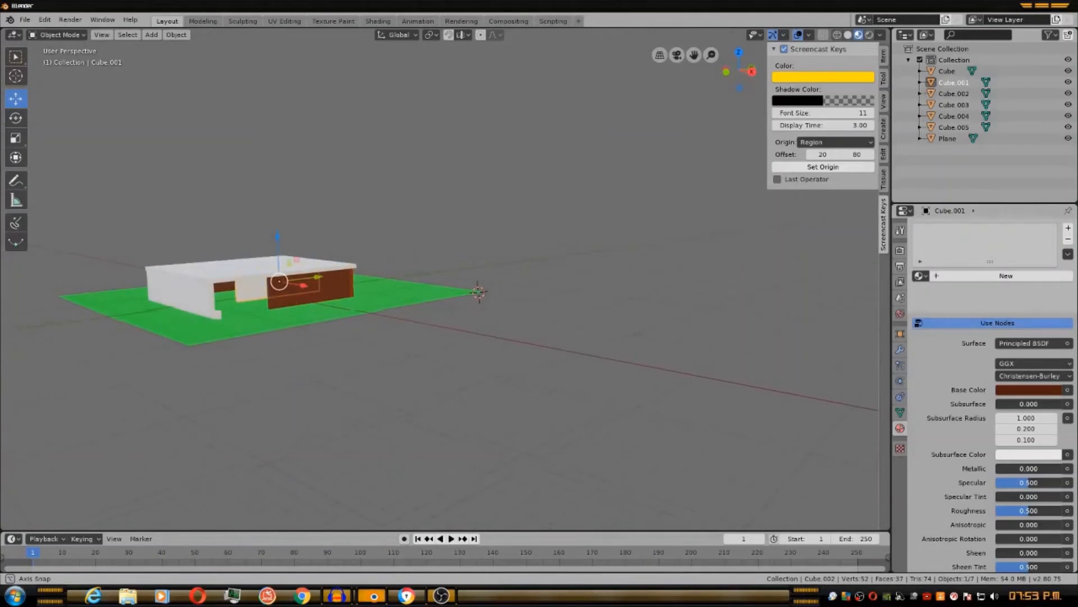
pyautogui.click(962, 276)
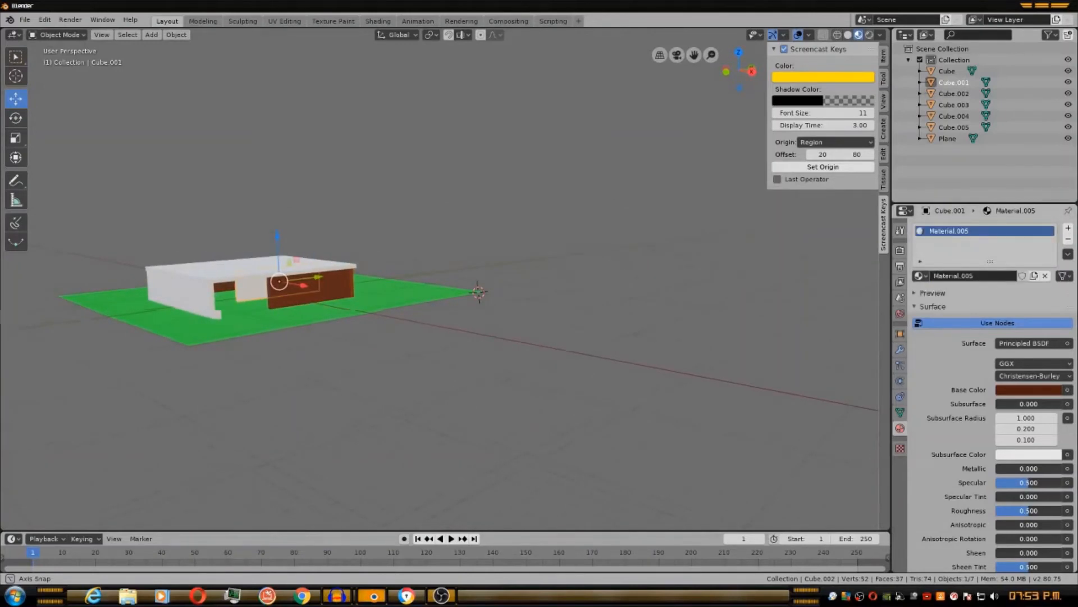
pyautogui.click(1021, 390)
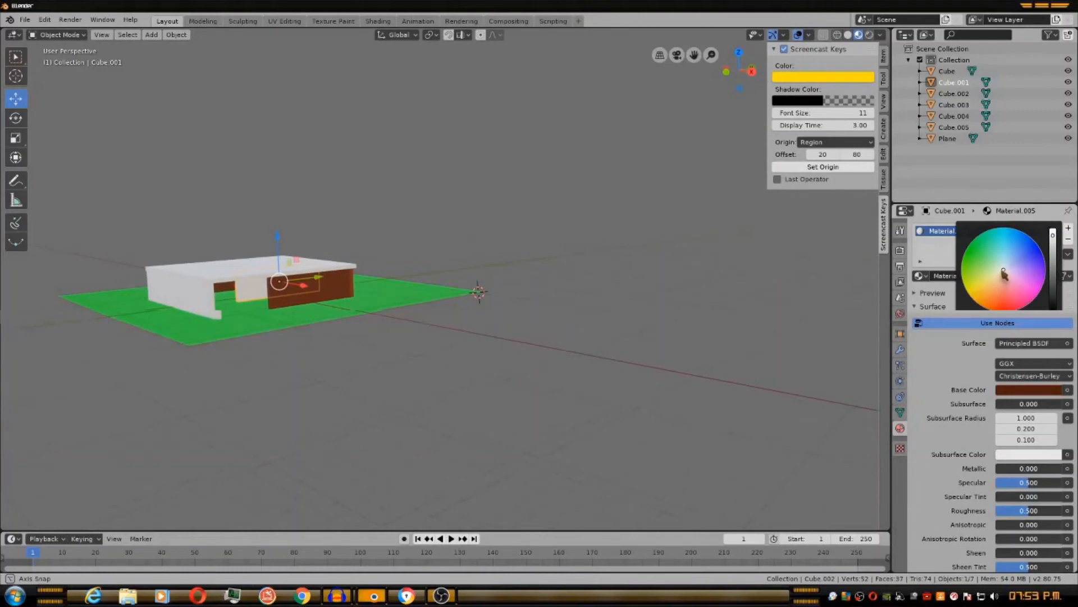
pyautogui.moveTo(1004, 274); pyautogui.dragTo(998, 296)
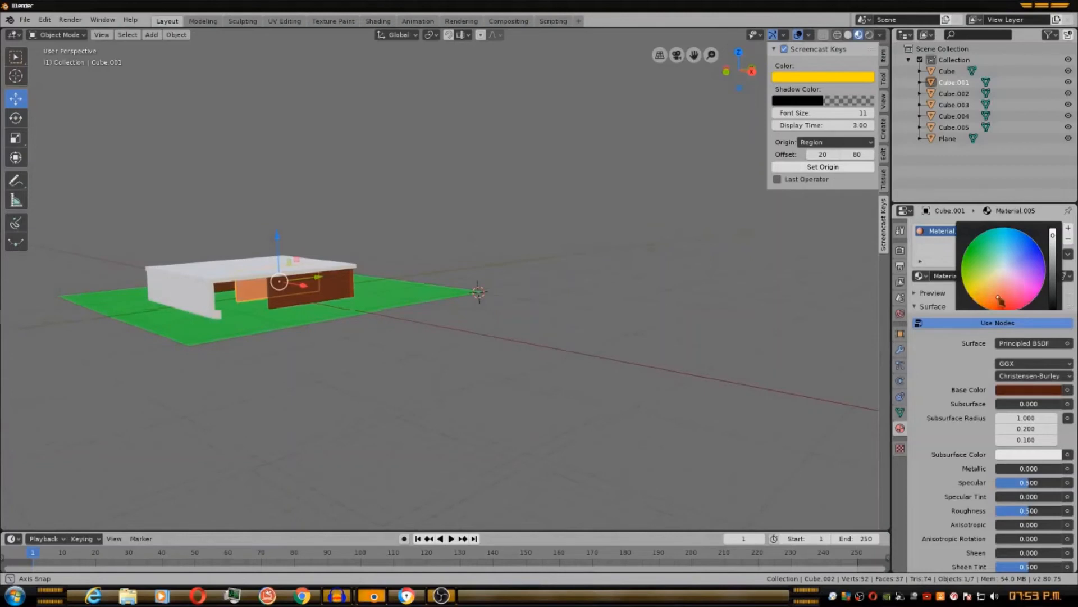
pyautogui.click(1053, 268)
pyautogui.moveTo(1053, 272); pyautogui.dragTo(1052, 284)
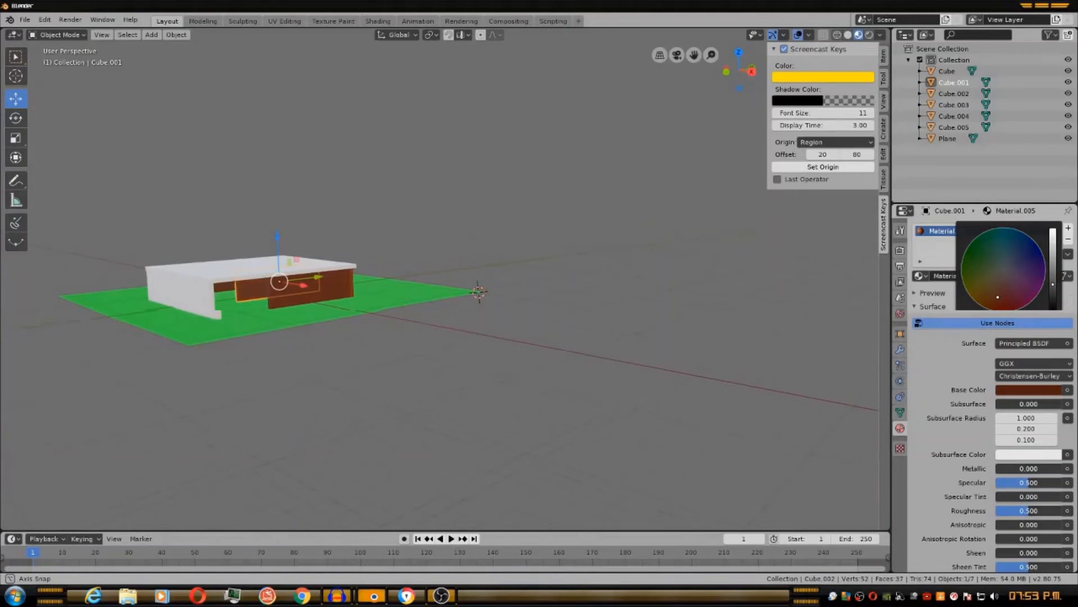
# Create a new material for the white outer wall opposite the brown side wall and set its base color to dark brown.
pyautogui.moveTo(618, 303); pyautogui.dragTo(675, 280, button='middle')
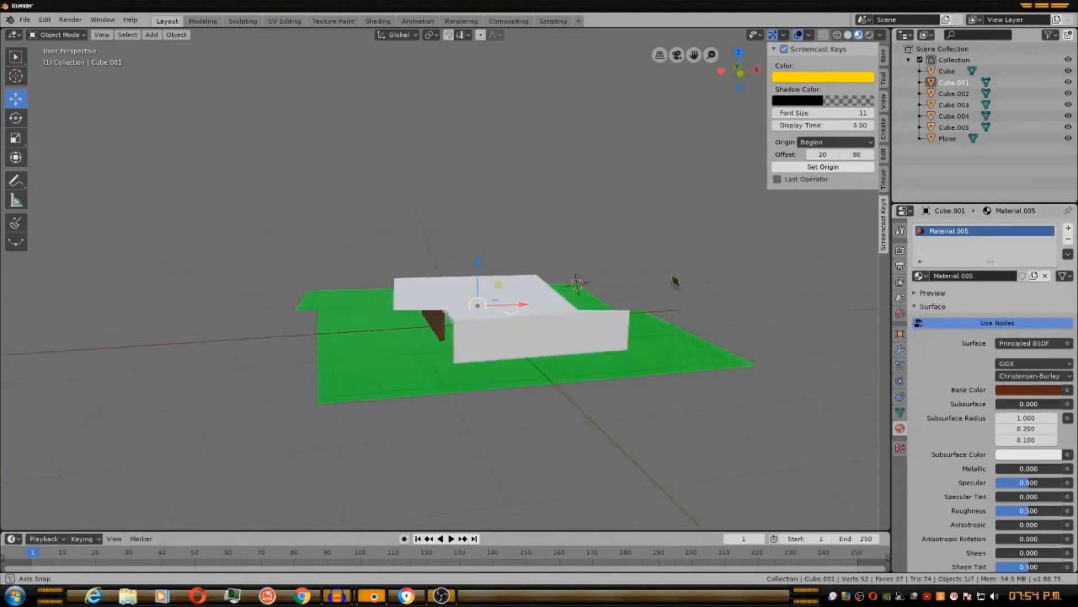
pyautogui.click(524, 332)
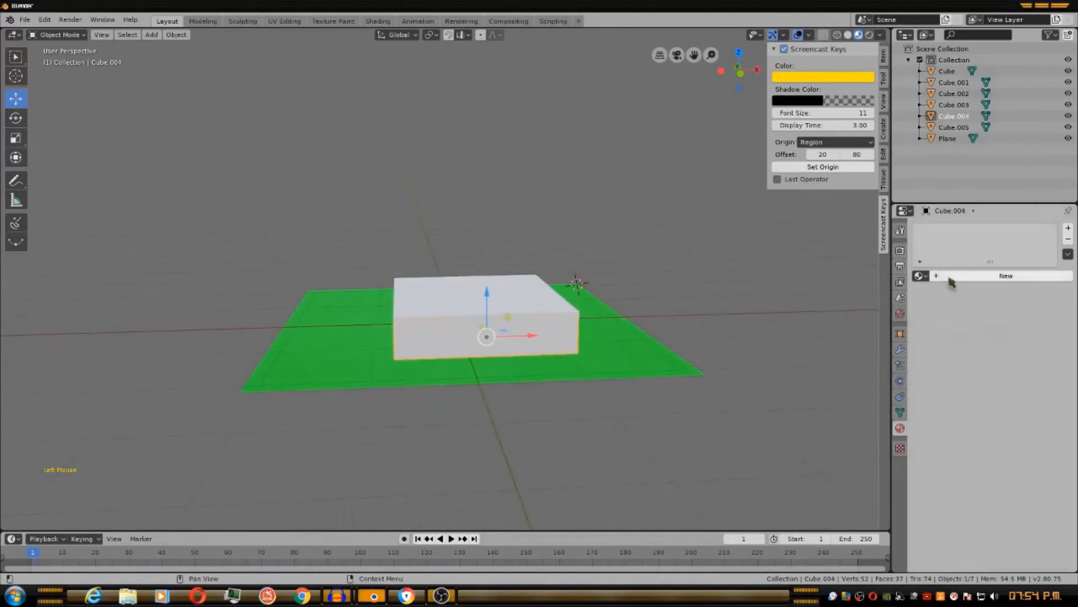
pyautogui.click(951, 278)
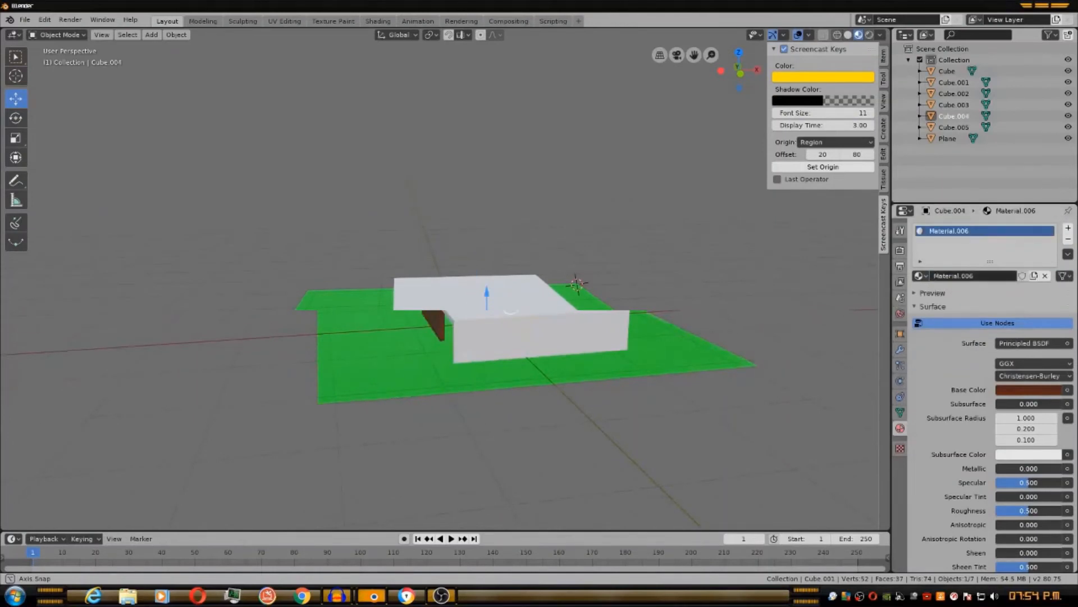
pyautogui.click(1027, 390)
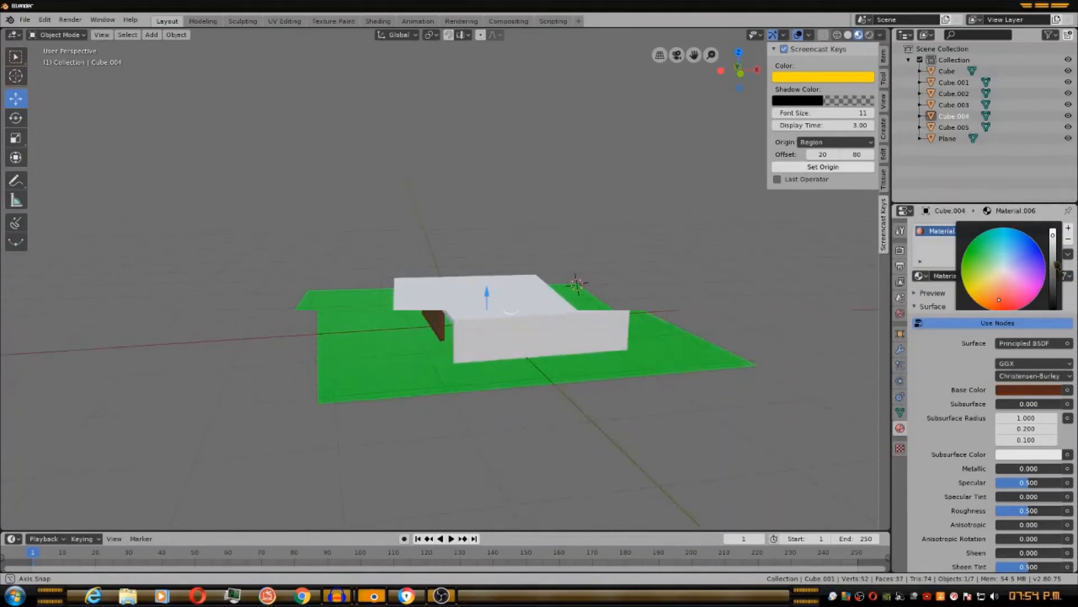
pyautogui.moveTo(1056, 265); pyautogui.dragTo(1052, 289)
# Create a new material for the flat roof slab and set its base color to dark reddish brown.
pyautogui.moveTo(804, 306)
pyautogui.mouseDown(button='middle')
pyautogui.moveTo(844, 298)
pyautogui.moveTo(824, 307)
pyautogui.mouseUp(button='middle')
pyautogui.click(614, 305)
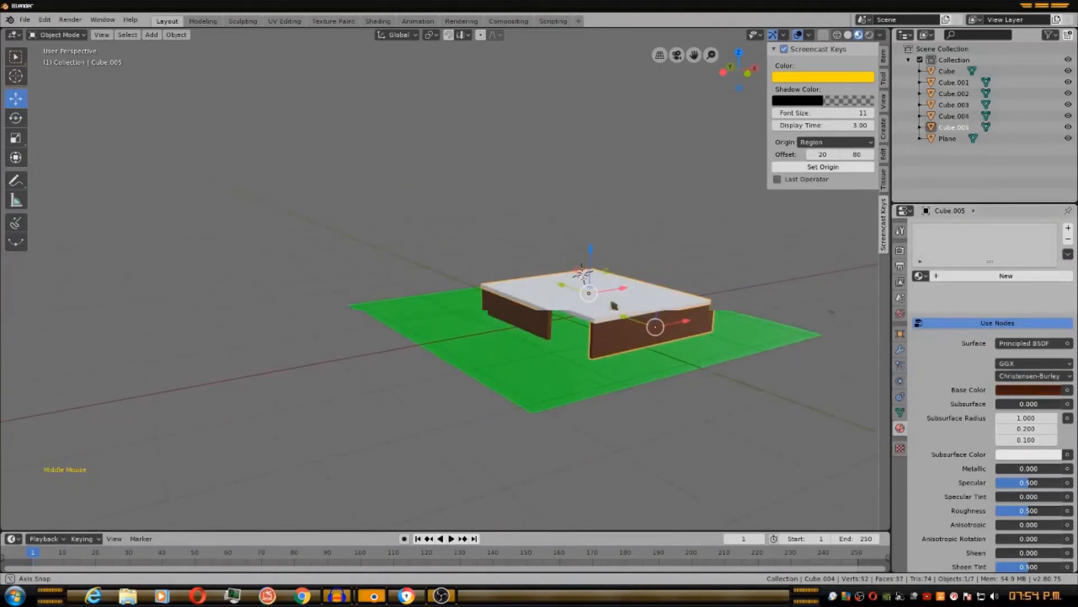
pyautogui.click(1006, 275)
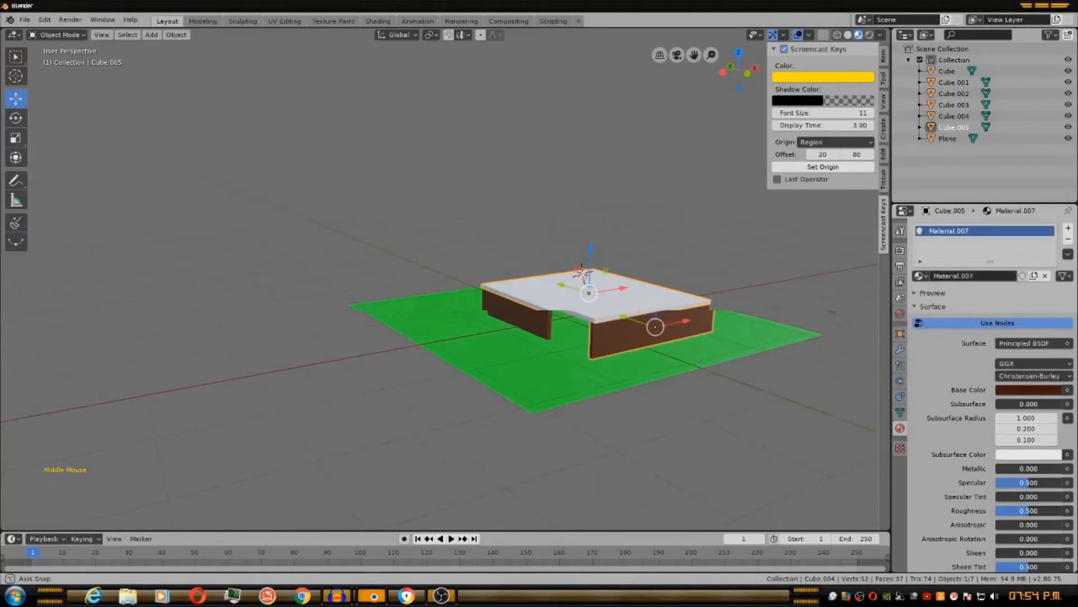
pyautogui.click(1013, 389)
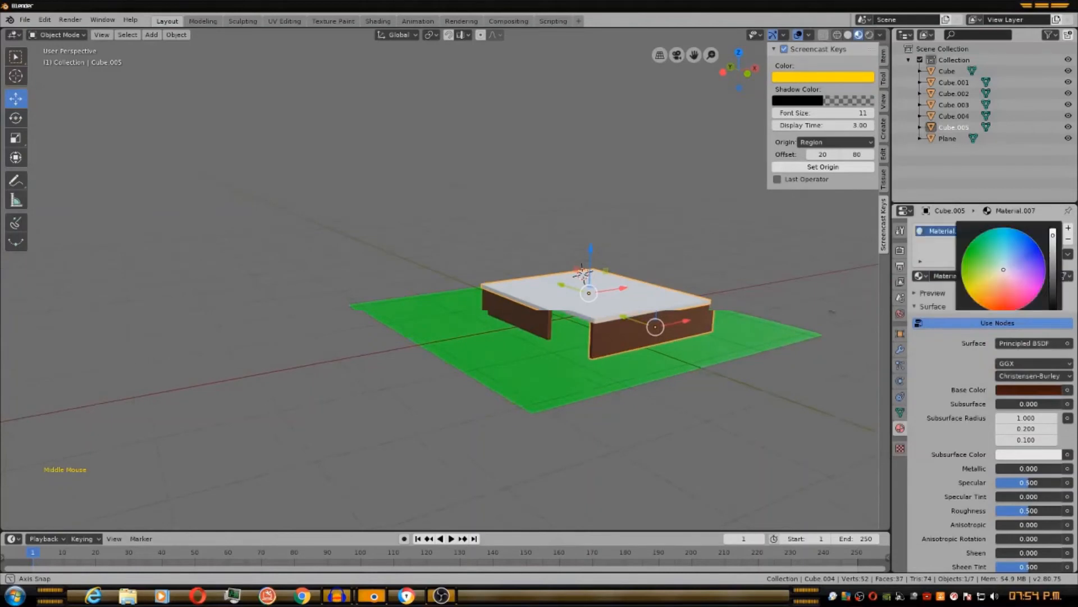
pyautogui.click(1001, 301)
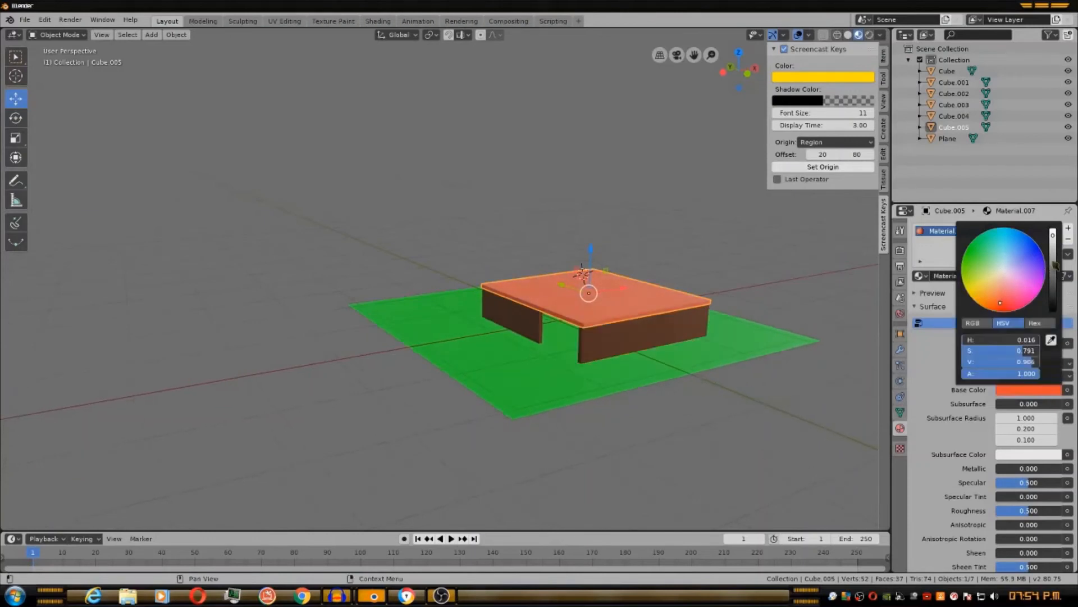
pyautogui.moveTo(1054, 272); pyautogui.dragTo(1054, 288)
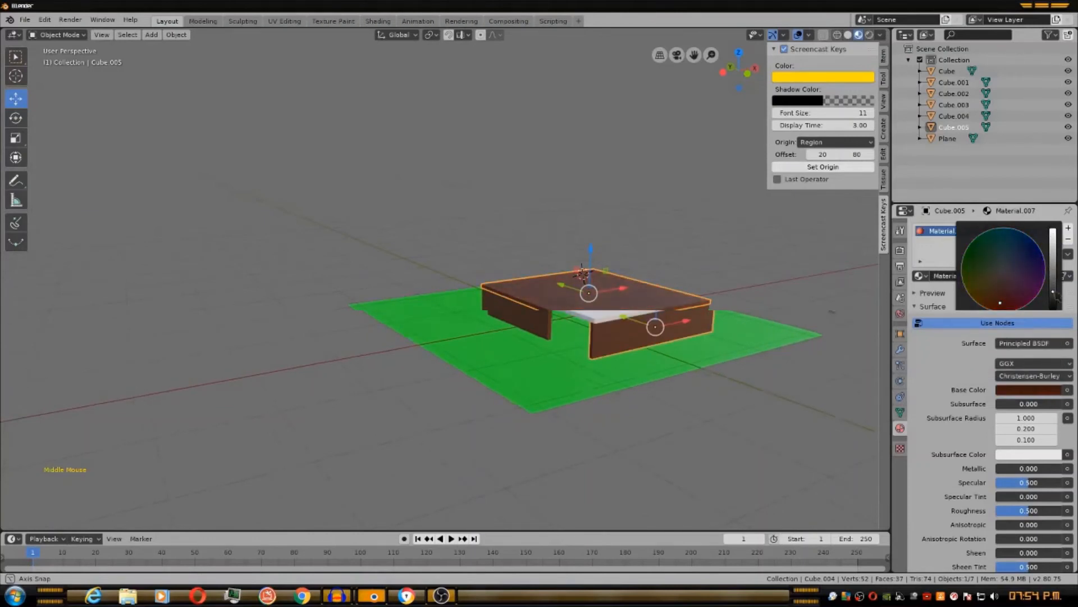
pyautogui.moveTo(831, 310); pyautogui.dragTo(727, 270, button='middle')
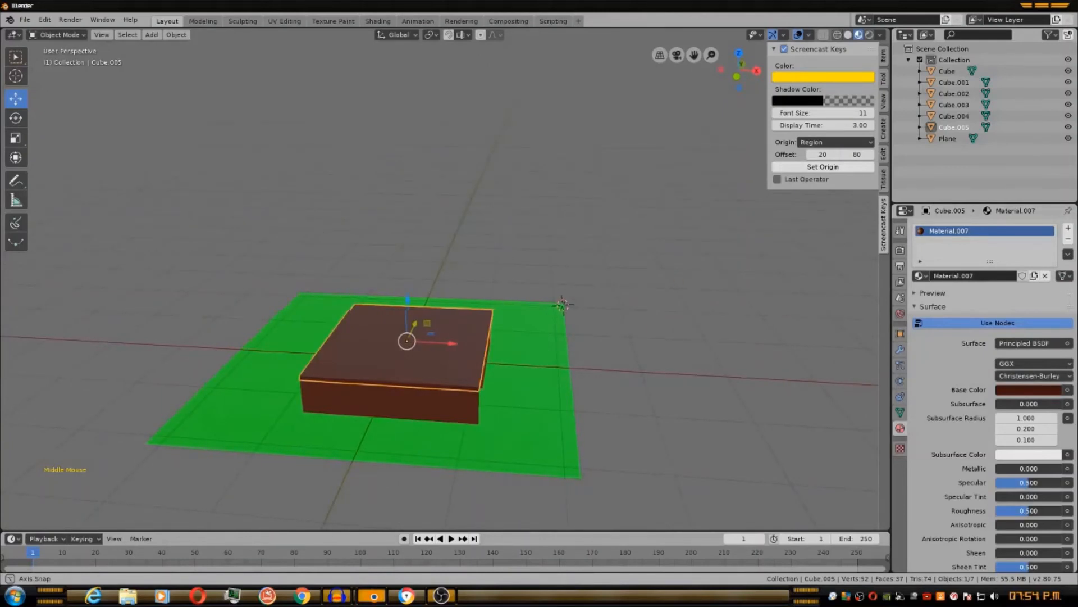
# Add a cone at the 3D cursor, move it along the X axis off the ground plane, and return to Object Mode.
pyautogui.hotkey('shift', 'a')
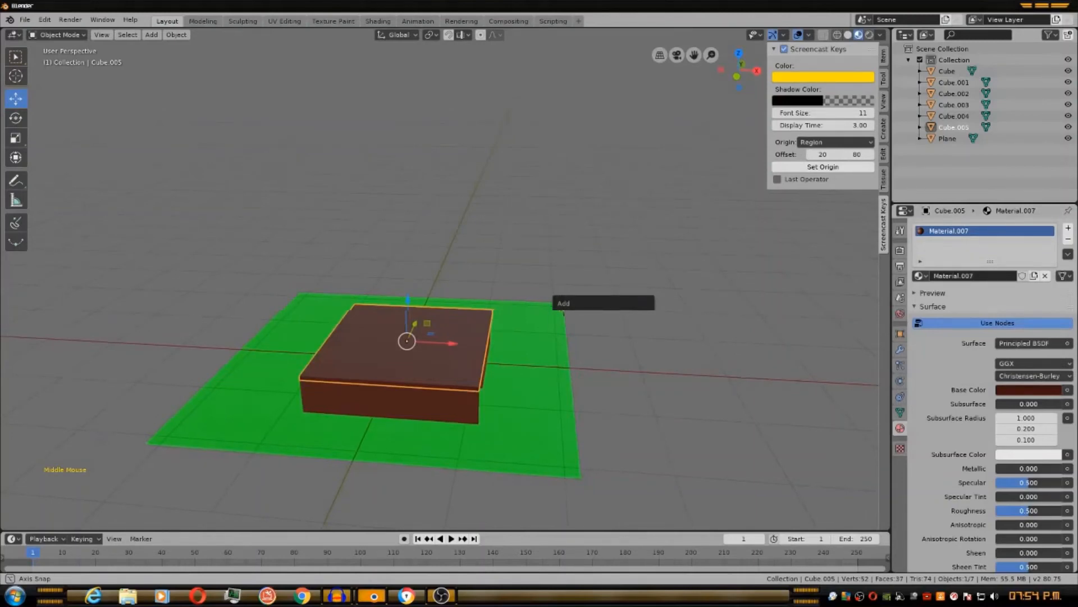
pyautogui.click(563, 311)
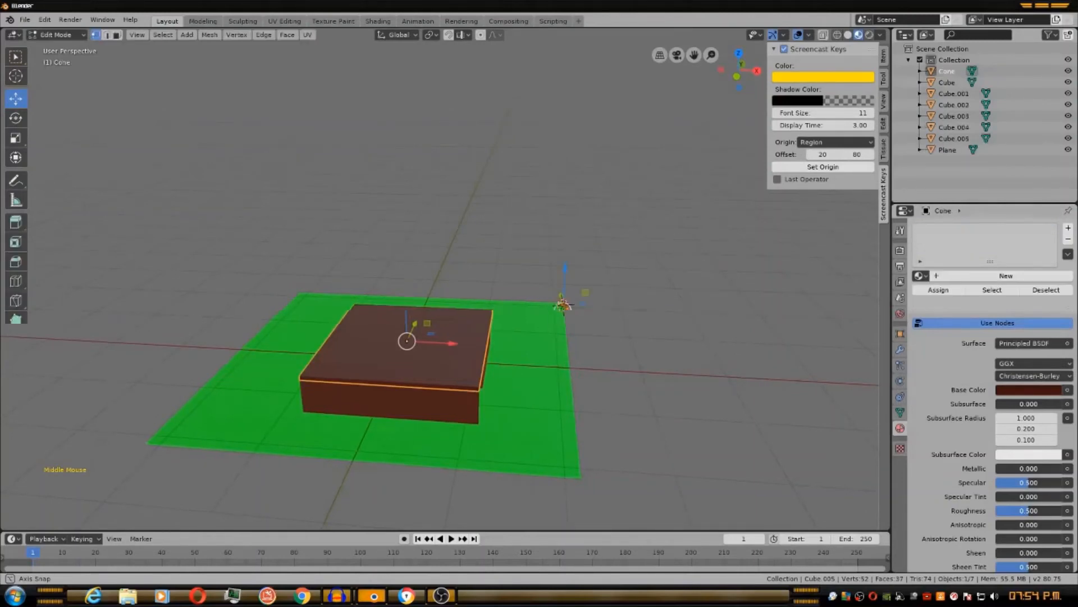
pyautogui.moveTo(609, 307); pyautogui.dragTo(640, 310)
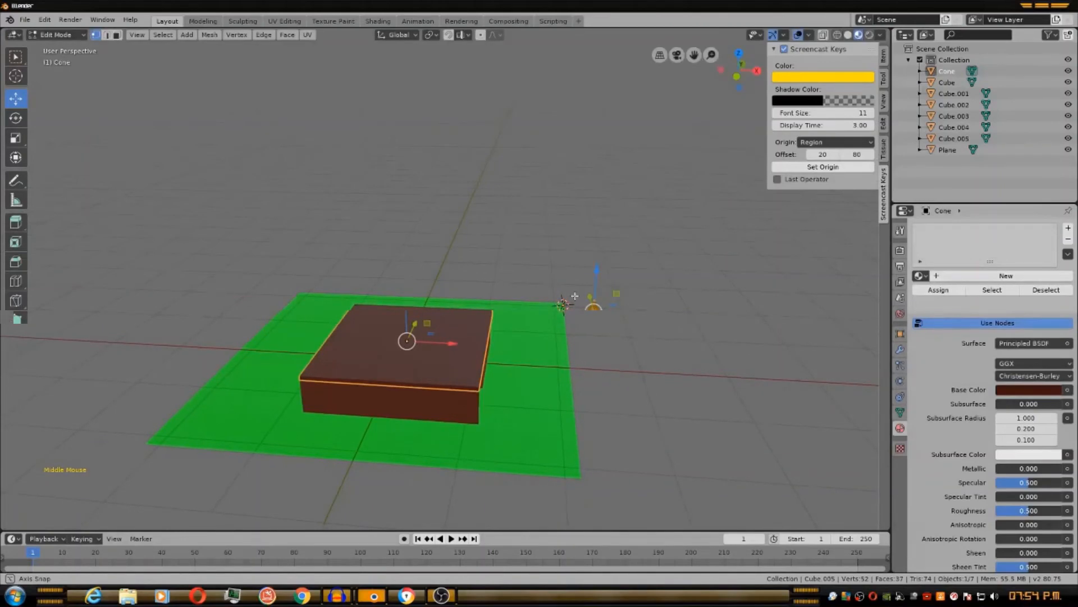
pyautogui.click(59, 35)
pyautogui.click(62, 46)
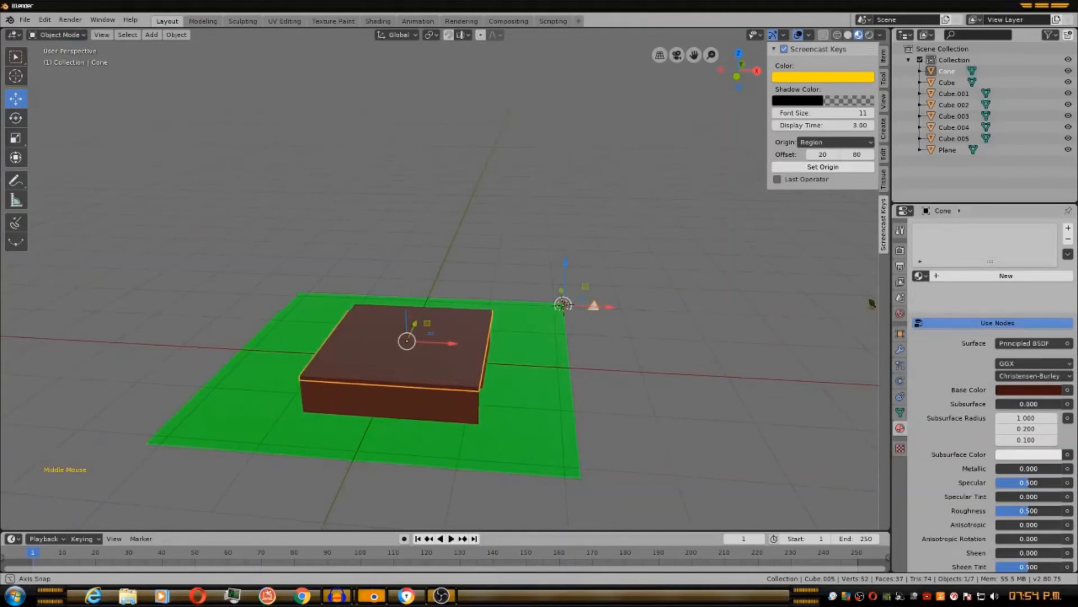
# Create a new material for the cone and set its base color to reddish orange.
pyautogui.click(1006, 276)
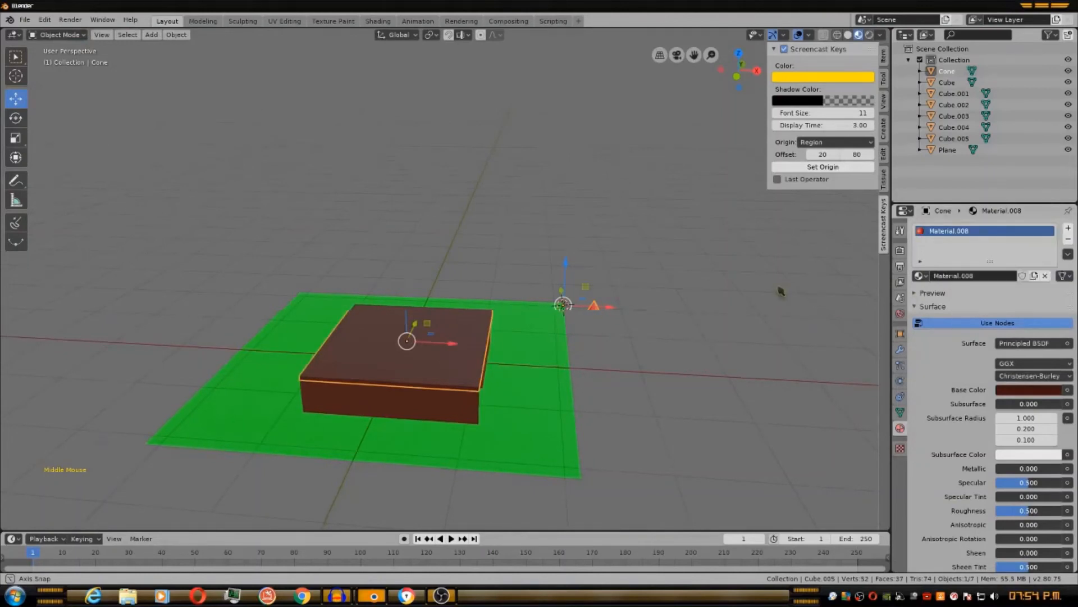
pyautogui.moveTo(778, 294)
pyautogui.mouseDown(button='middle')
pyautogui.moveTo(633, 239)
pyautogui.moveTo(674, 295)
pyautogui.moveTo(771, 294)
pyautogui.mouseUp(button='middle')
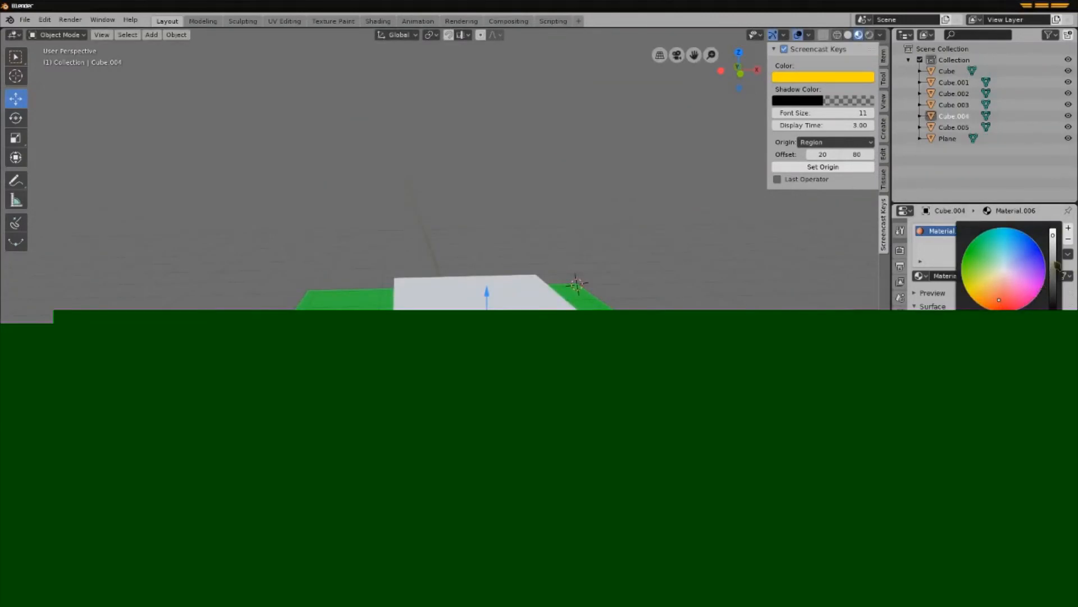
# Darken the base color of the outer side wall's material to dark brown.
pyautogui.moveTo(1054, 263); pyautogui.dragTo(1053, 290)
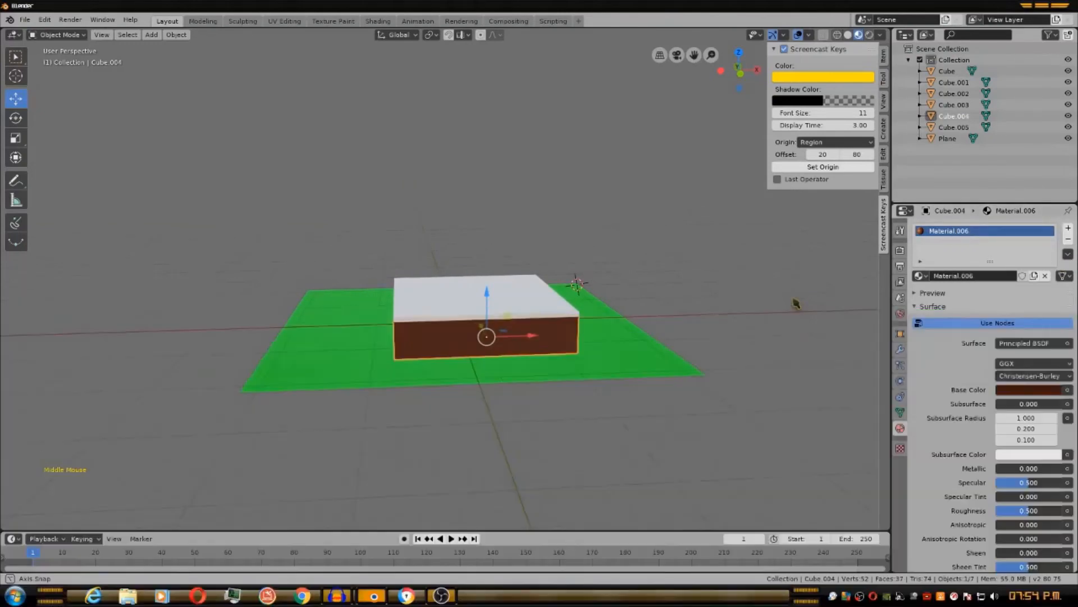
# Create a new material for the flat roof slab and darken its base color to reddish brown.
pyautogui.moveTo(799, 306); pyautogui.dragTo(829, 305, button='middle')
pyautogui.click(613, 305)
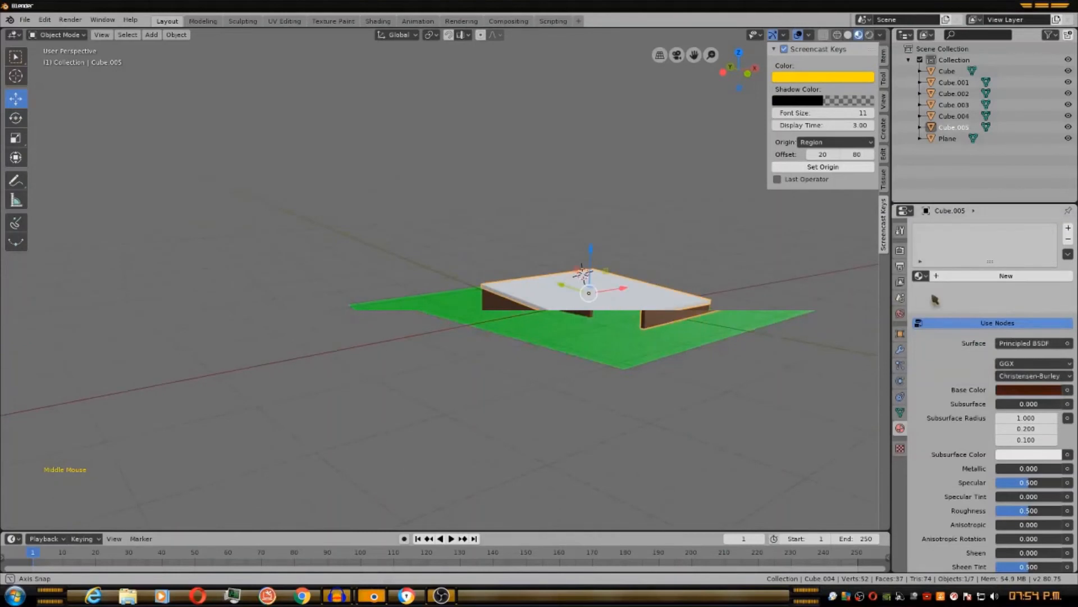
pyautogui.click(962, 277)
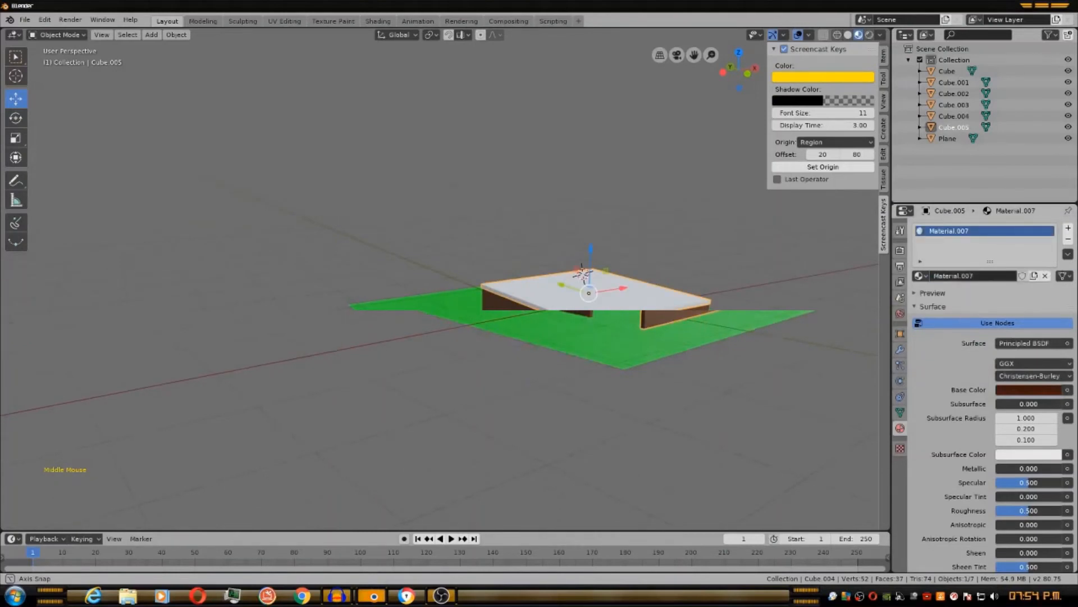
pyautogui.click(1029, 389)
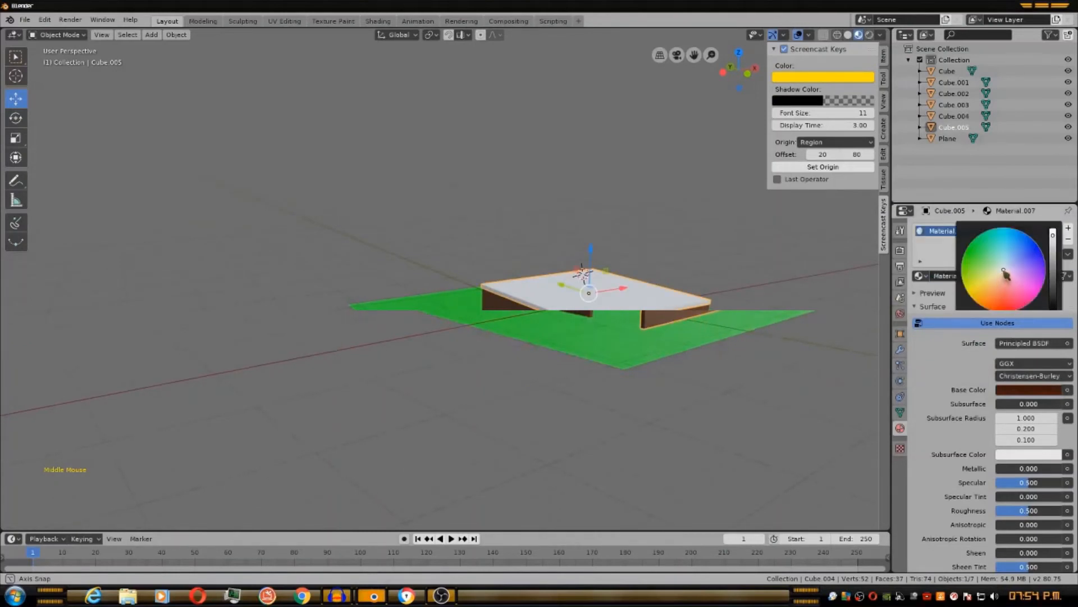
pyautogui.moveTo(1005, 283); pyautogui.dragTo(1002, 298)
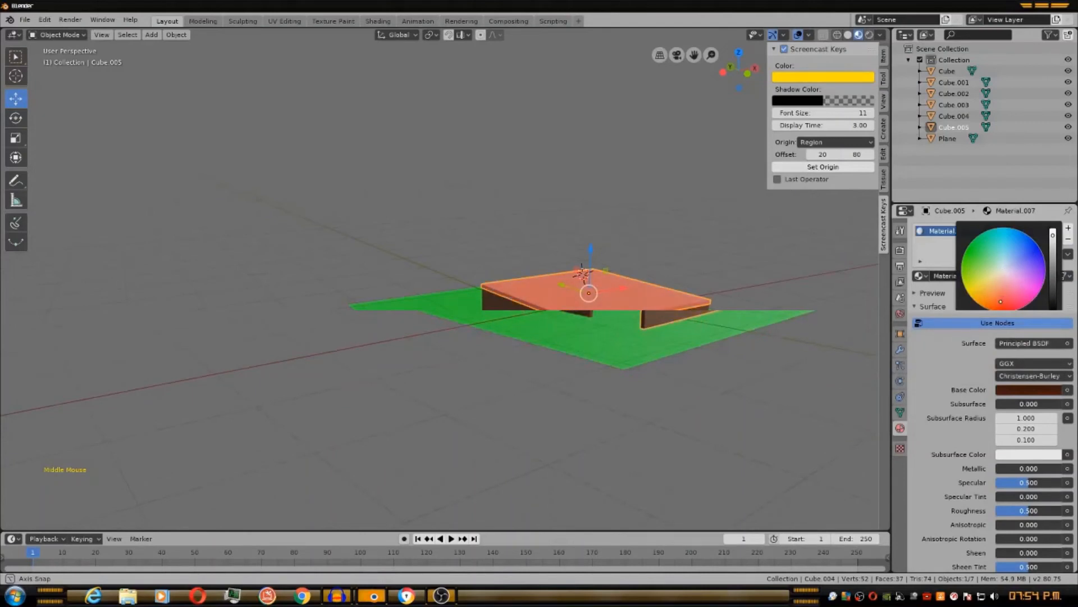
pyautogui.moveTo(1053, 265); pyautogui.dragTo(1053, 291)
pyautogui.moveTo(803, 264); pyautogui.dragTo(727, 270, button='middle')
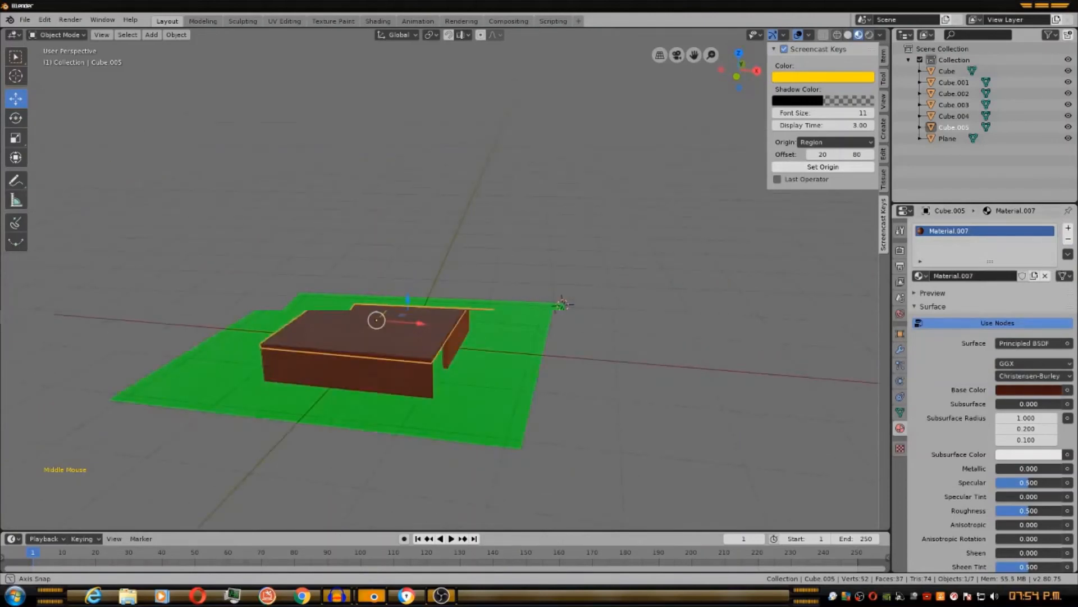
# Add a cone at the 3D cursor, move its mesh along the X axis off the ground plane, and return to Object Mode.
pyautogui.hotkey('shift', 'a')
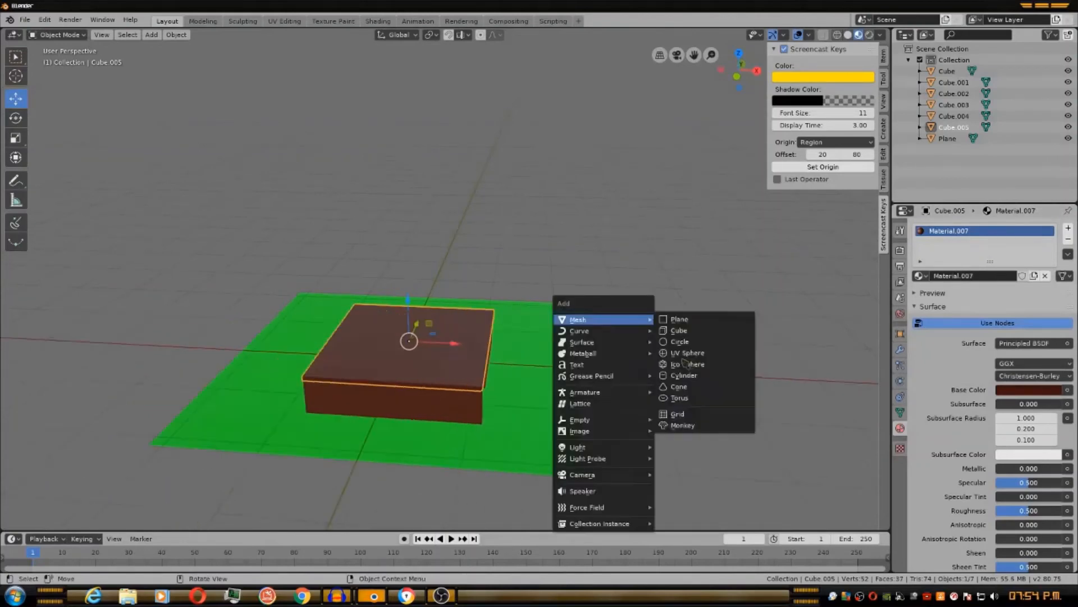
pyautogui.click(687, 400)
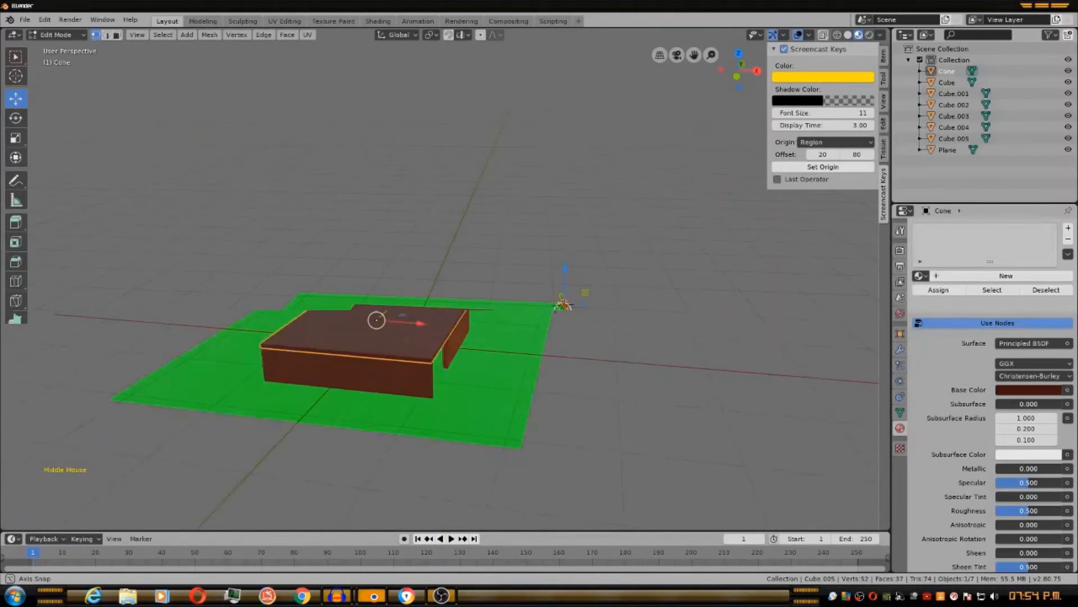
pyautogui.moveTo(572, 310); pyautogui.dragTo(603, 313)
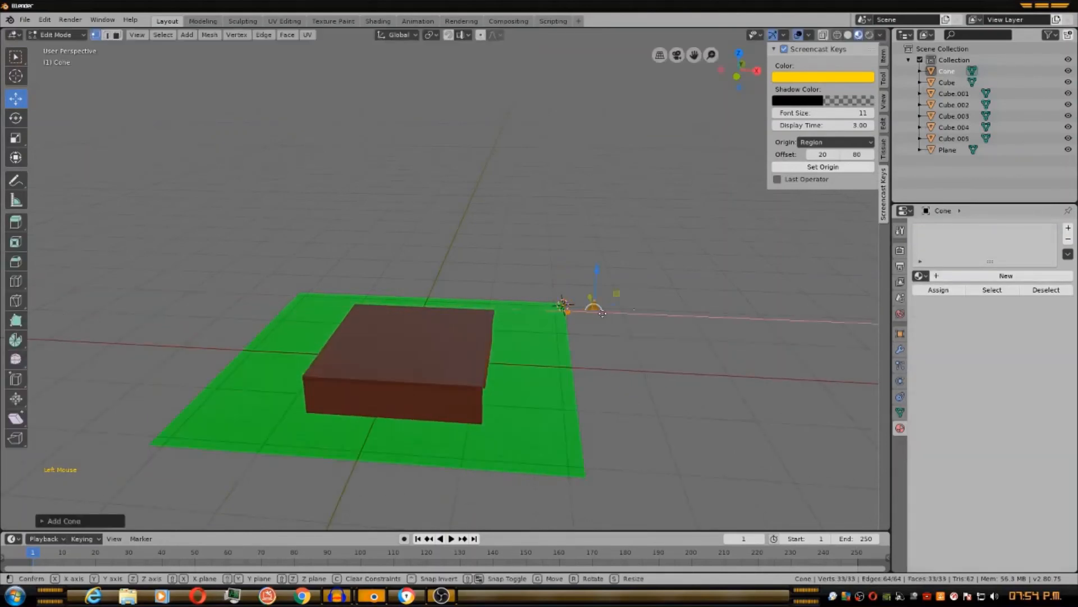
pyautogui.click(59, 34)
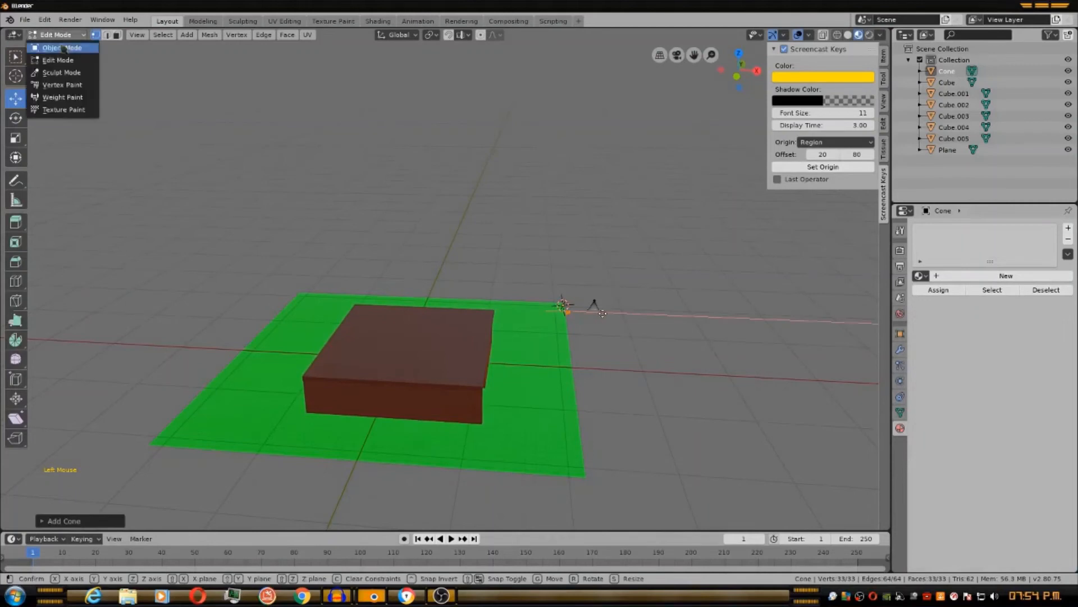
pyautogui.click(57, 45)
# Create a new material for the cone and set its base color to bright reddish orange.
pyautogui.click(999, 276)
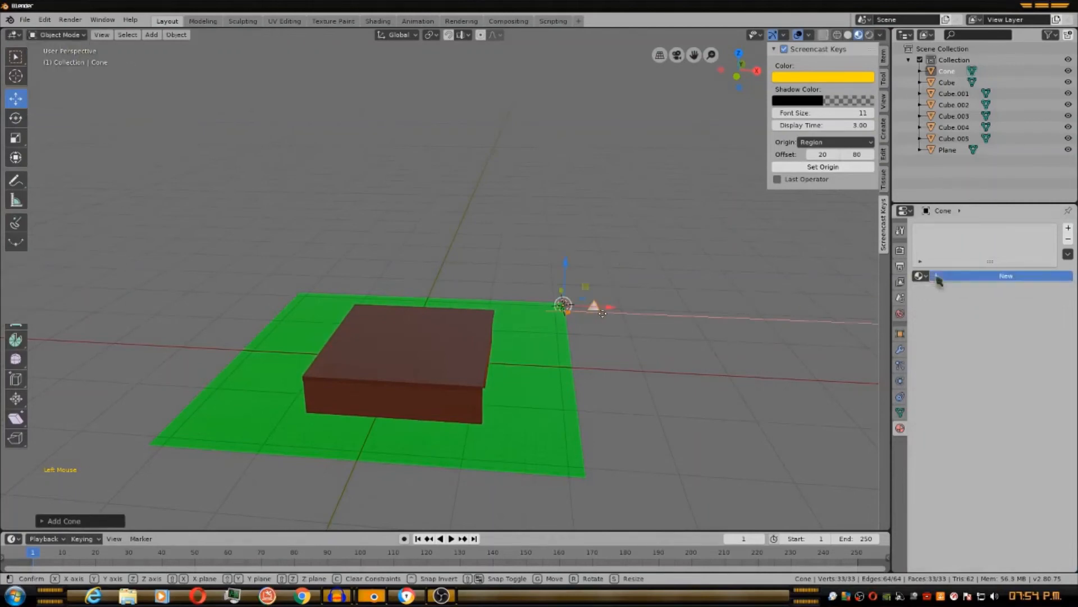
pyautogui.click(1010, 377)
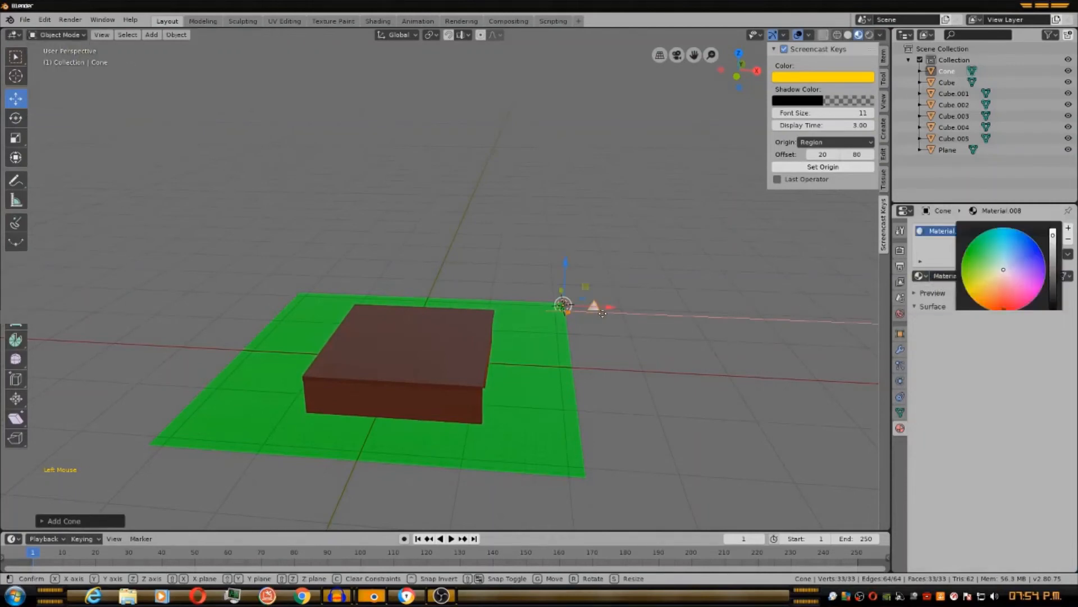
pyautogui.moveTo(1003, 270); pyautogui.dragTo(1006, 295)
pyautogui.moveTo(603, 313); pyautogui.dragTo(771, 294, button='middle')
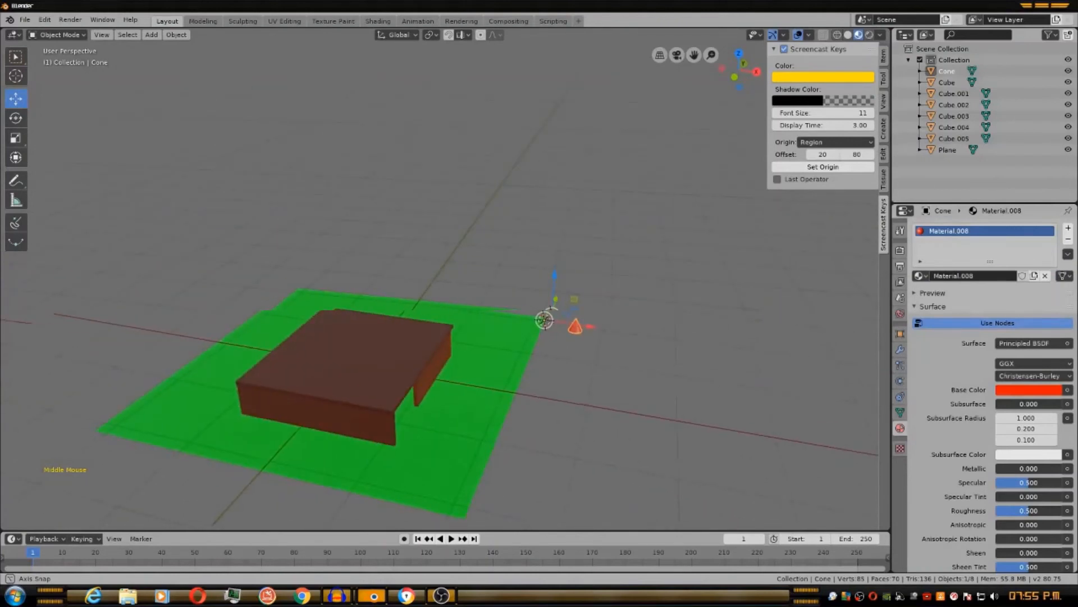
# Move the cone from beside the ground plane's corner over to the house and raise it above the flat roof.
pyautogui.moveTo(574, 300); pyautogui.dragTo(440, 262)
pyautogui.moveTo(488, 263); pyautogui.dragTo(413, 275, button='middle')
pyautogui.moveTo(413, 274); pyautogui.dragTo(396, 270)
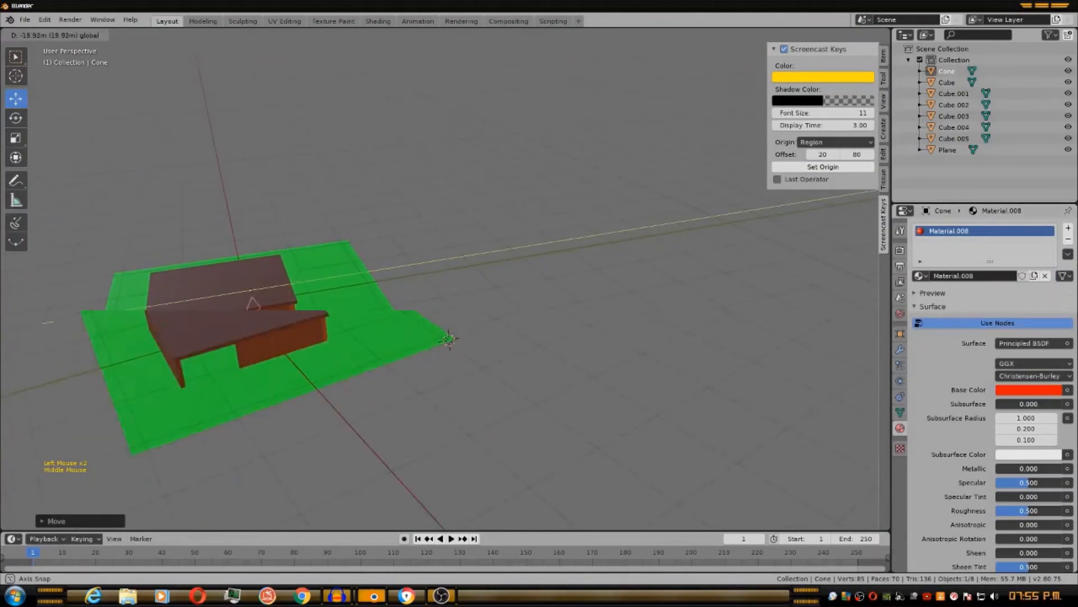
pyautogui.moveTo(248, 251); pyautogui.dragTo(245, 226)
pyautogui.moveTo(457, 261); pyautogui.dragTo(604, 306, button='middle')
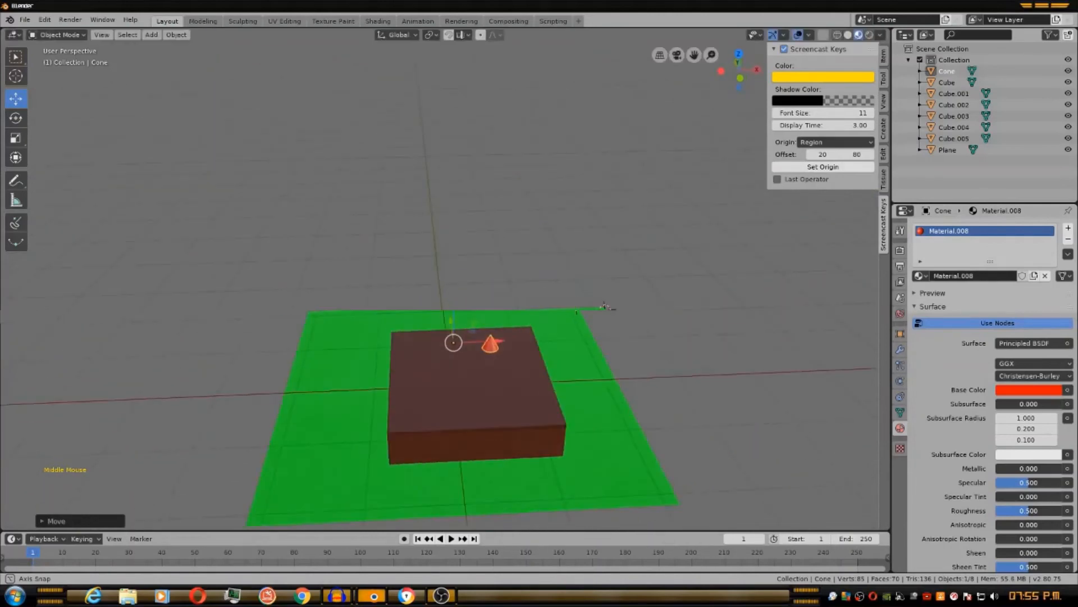
# Shift the cone toward the roof's center, about -3.1 m along X and about -2.5 m along Y.
pyautogui.scroll(2, 604, 308)
pyautogui.click(605, 309)
pyautogui.moveTo(489, 380); pyautogui.dragTo(433, 382)
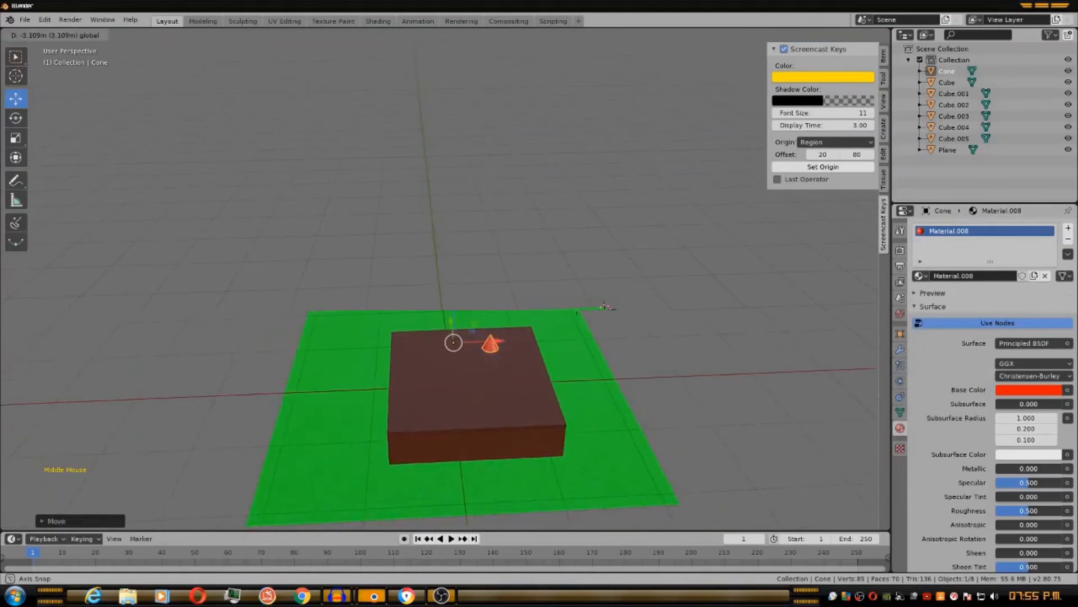
pyautogui.moveTo(576, 312); pyautogui.dragTo(520, 353, button='middle')
pyautogui.moveTo(285, 345); pyautogui.dragTo(253, 369)
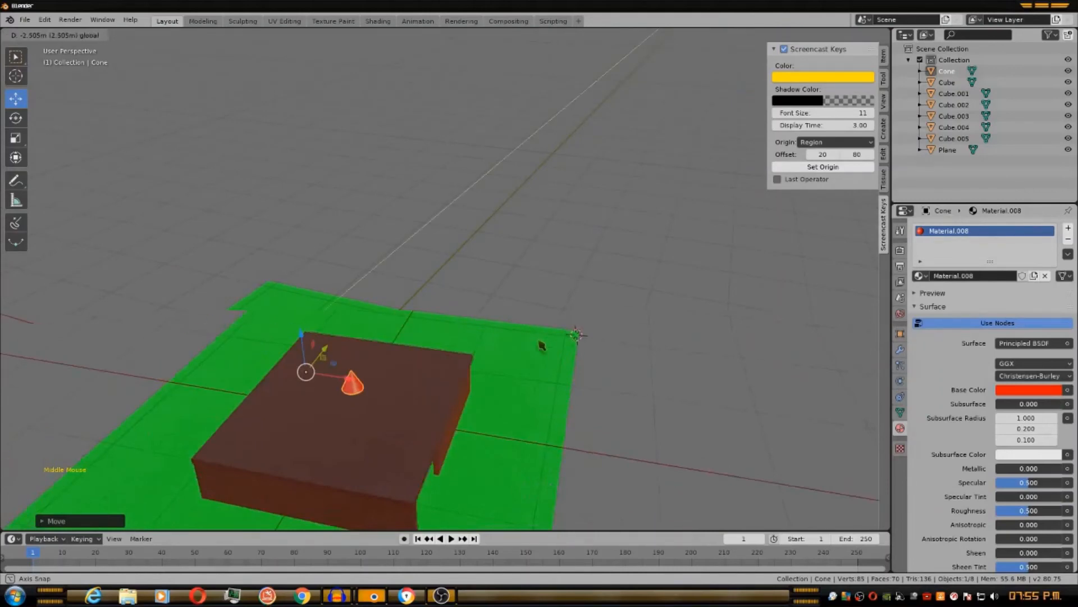
pyautogui.moveTo(542, 346); pyautogui.dragTo(563, 339, button='middle')
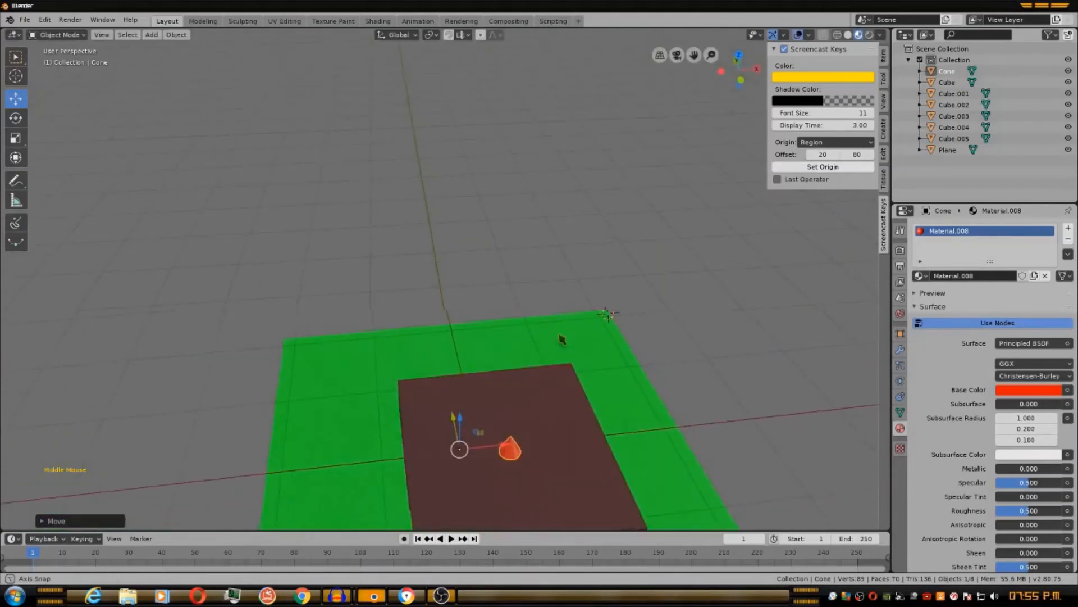
# Scale the cone up uniformly until its base is nearly as wide as the house's roof.
pyautogui.click(16, 138)
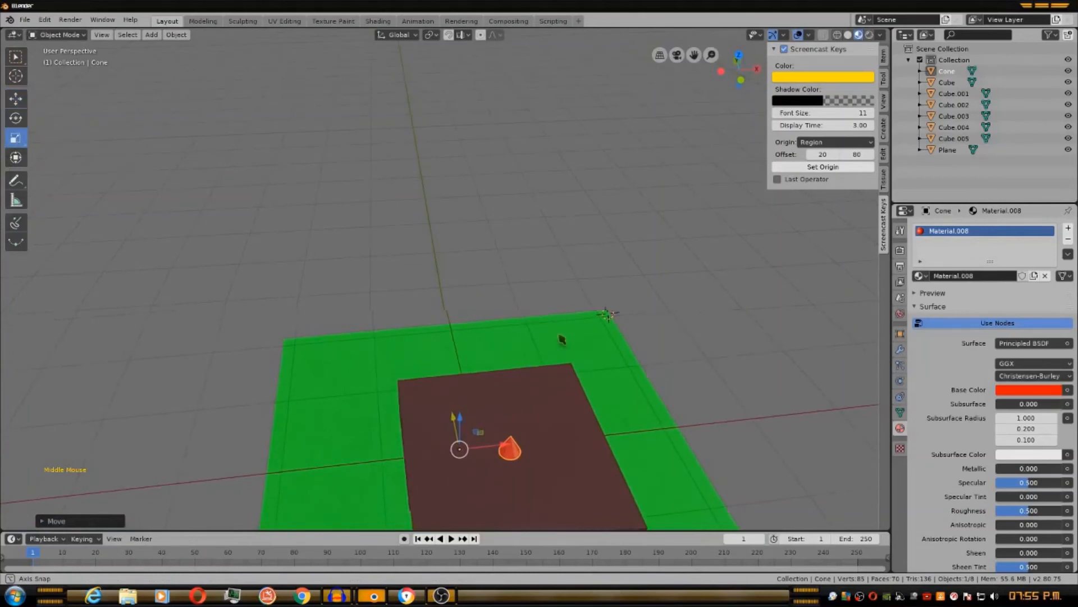
pyautogui.moveTo(562, 340); pyautogui.dragTo(562, 340)
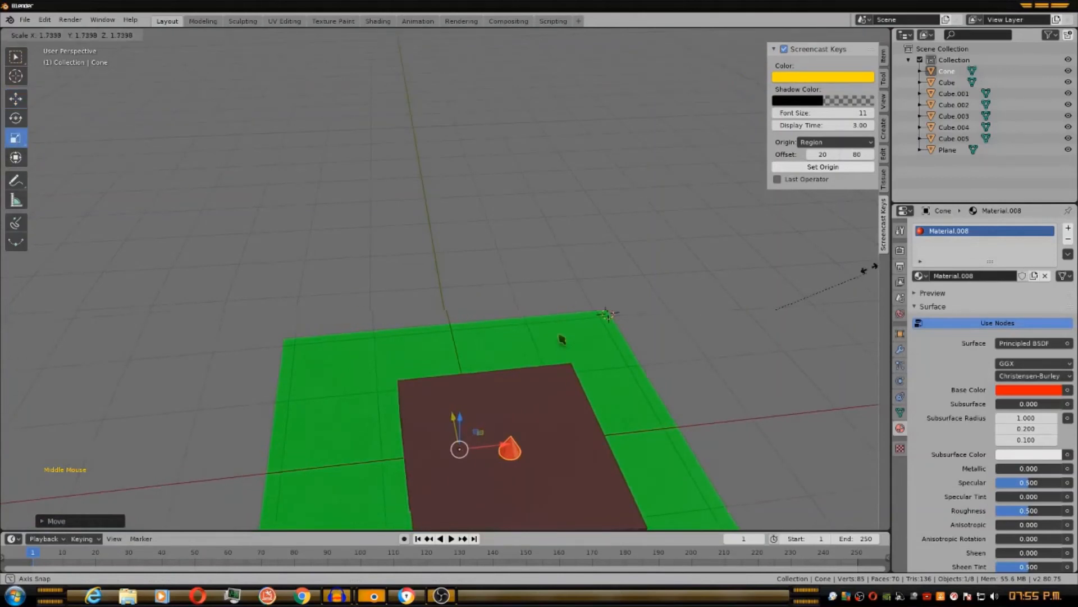
pyautogui.moveTo(90, 151); pyautogui.dragTo(600, 66)
pyautogui.moveTo(607, 313); pyautogui.dragTo(607, 309)
pyautogui.moveTo(691, 258); pyautogui.dragTo(669, 278)
pyautogui.scroll(1, 669, 279)
pyautogui.moveTo(669, 279); pyautogui.dragTo(645, 230, button='middle')
pyautogui.scroll(-2, 646, 231)
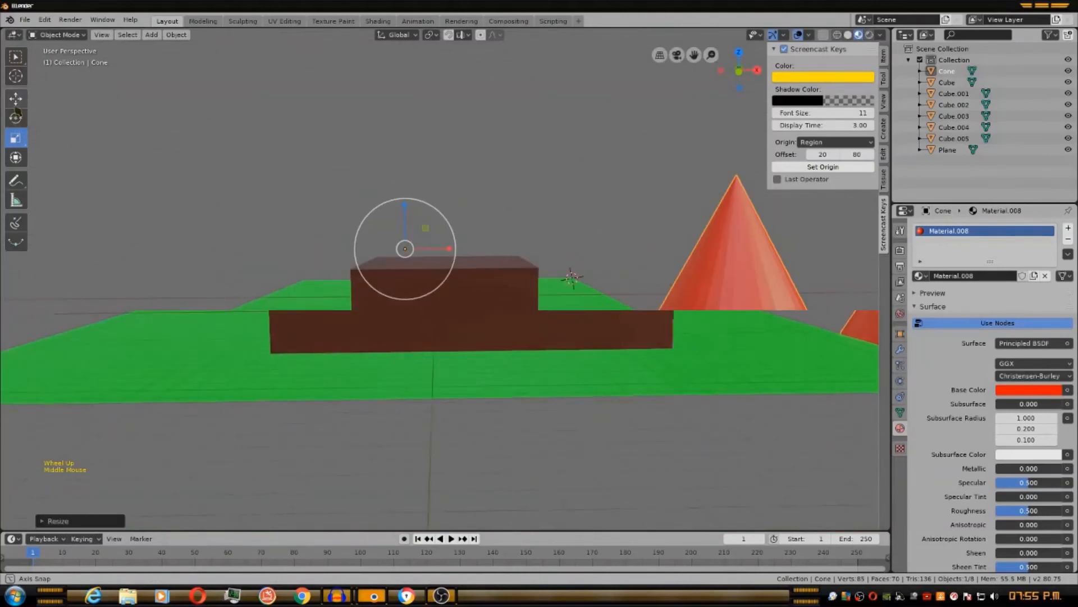
# Move the enlarged cone back along the X axis and center it over the house's flat roof.
pyautogui.click(16, 105)
pyautogui.moveTo(454, 253); pyautogui.dragTo(135, 159)
pyautogui.moveTo(538, 219); pyautogui.dragTo(588, 278, button='middle')
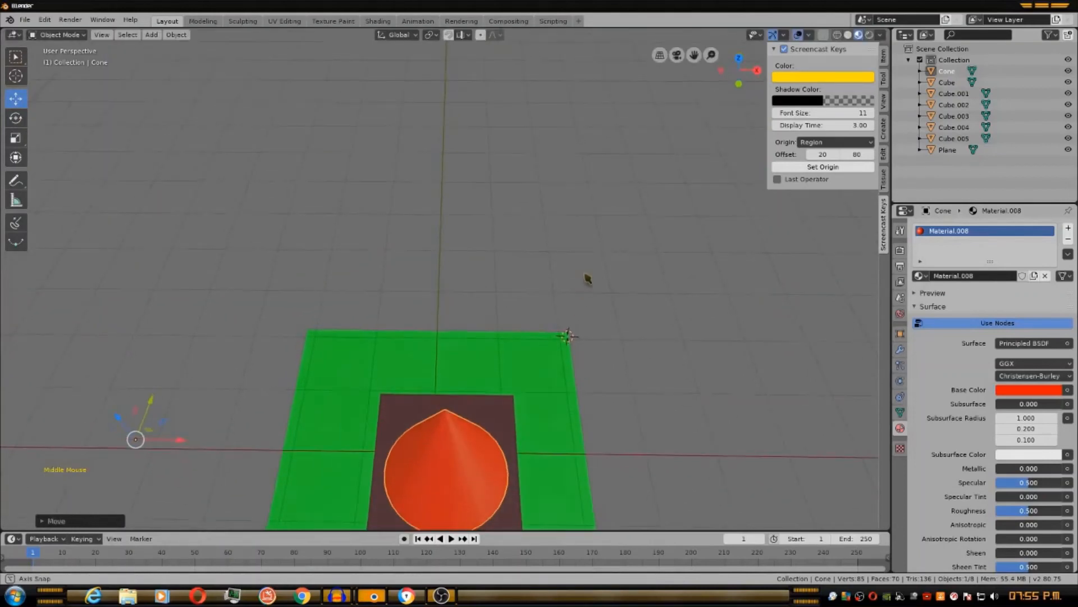
pyautogui.press('g')
pyautogui.click(567, 335)
pyautogui.moveTo(566, 333); pyautogui.dragTo(567, 307, button='middle')
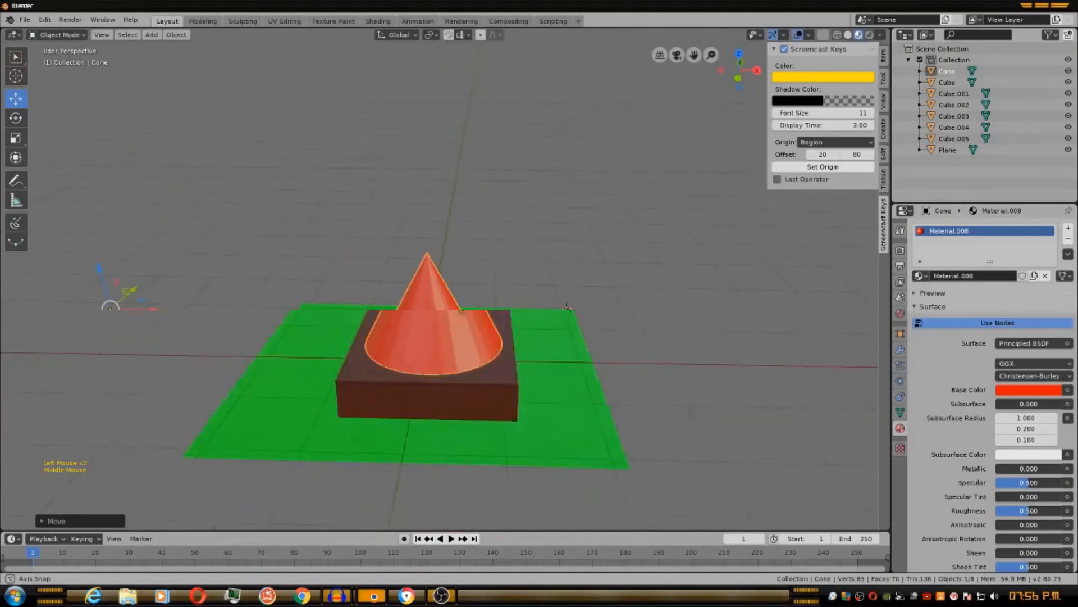
pyautogui.scroll(1, 461, 310)
pyautogui.moveTo(461, 310)
pyautogui.mouseDown(button='middle')
pyautogui.moveTo(410, 309)
pyautogui.moveTo(390, 290)
pyautogui.moveTo(468, 312)
pyautogui.mouseUp(button='middle')
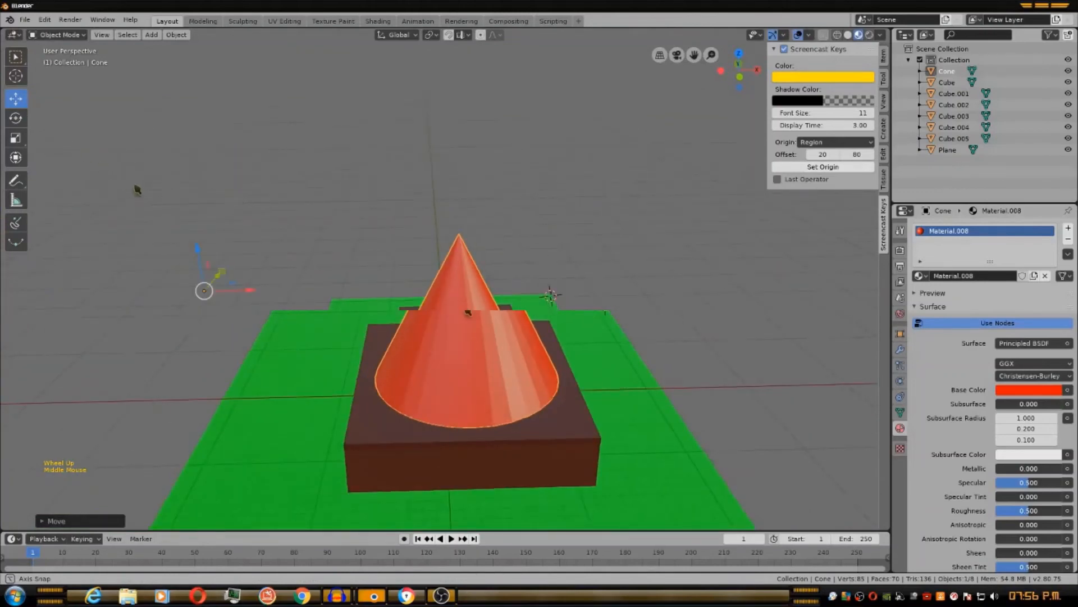
# Scale the cone up uniformly again so its base spans the whole roof slab.
pyautogui.click(17, 139)
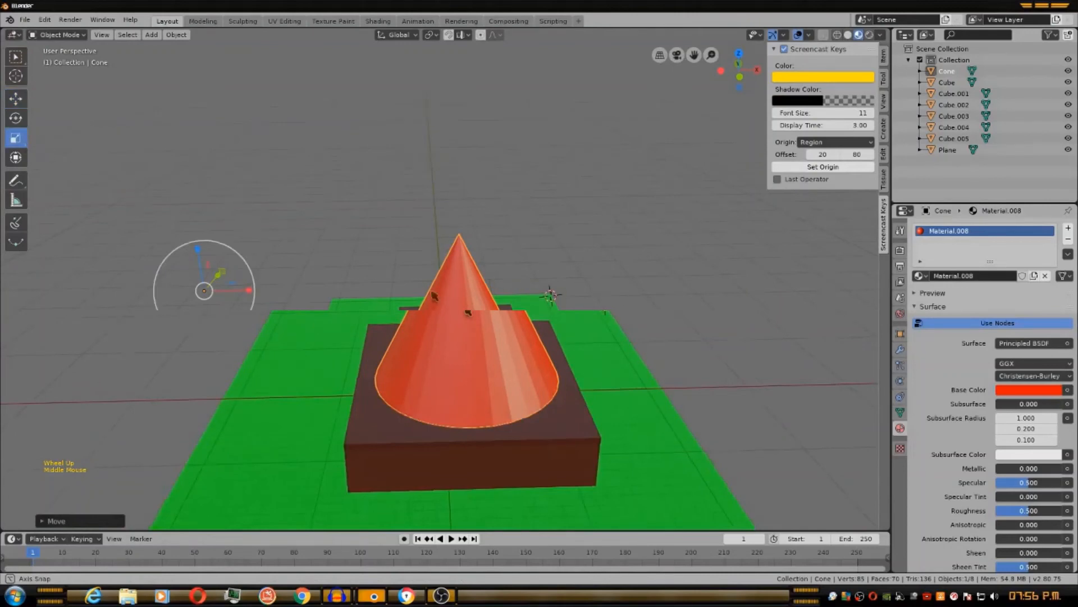
pyautogui.press('s')
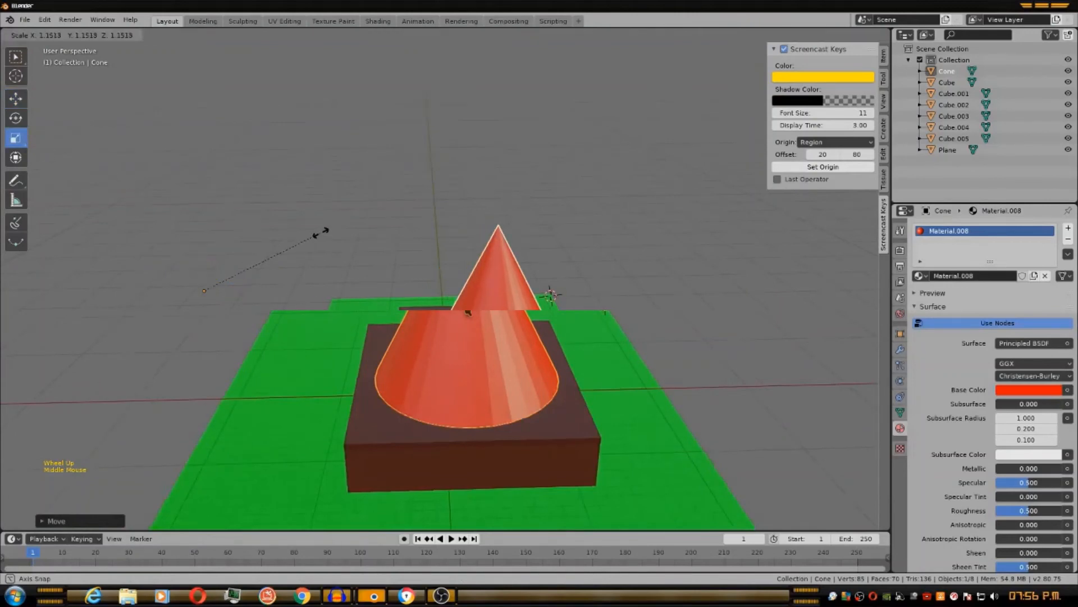
pyautogui.moveTo(321, 232); pyautogui.dragTo(372, 231)
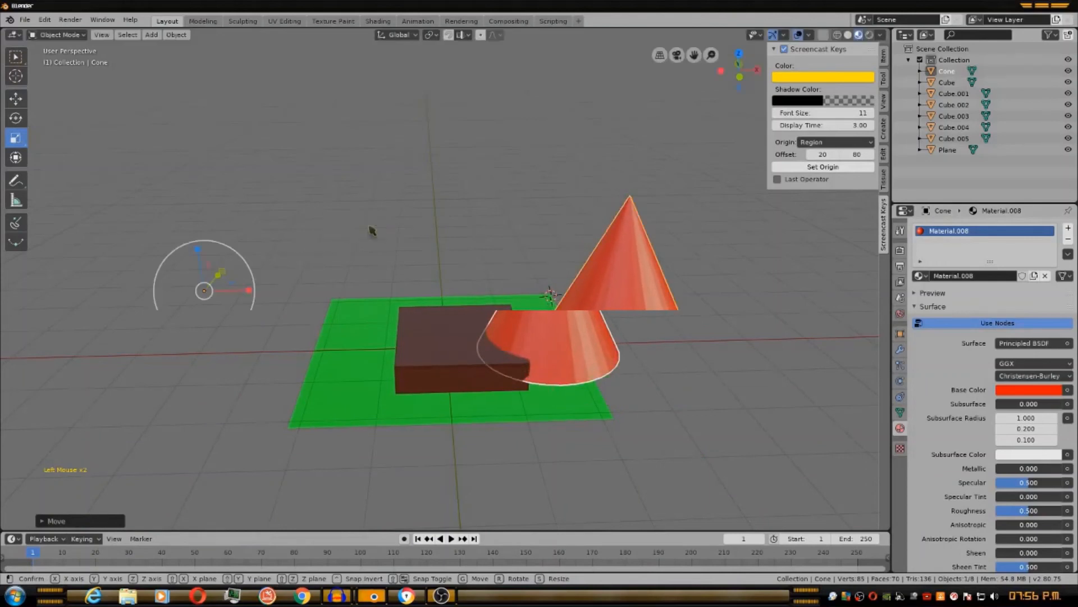
# Move the larger cone back along the X axis over the house and raise it along Z.
pyautogui.click(16, 99)
pyautogui.moveTo(254, 293); pyautogui.dragTo(91, 290)
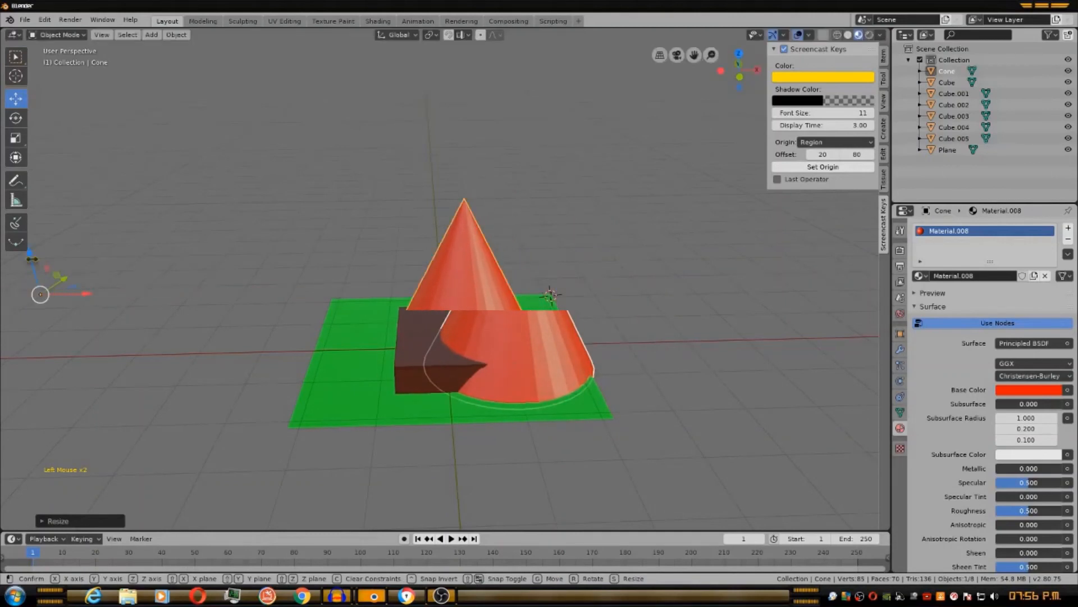
pyautogui.moveTo(40, 248); pyautogui.dragTo(55, 217)
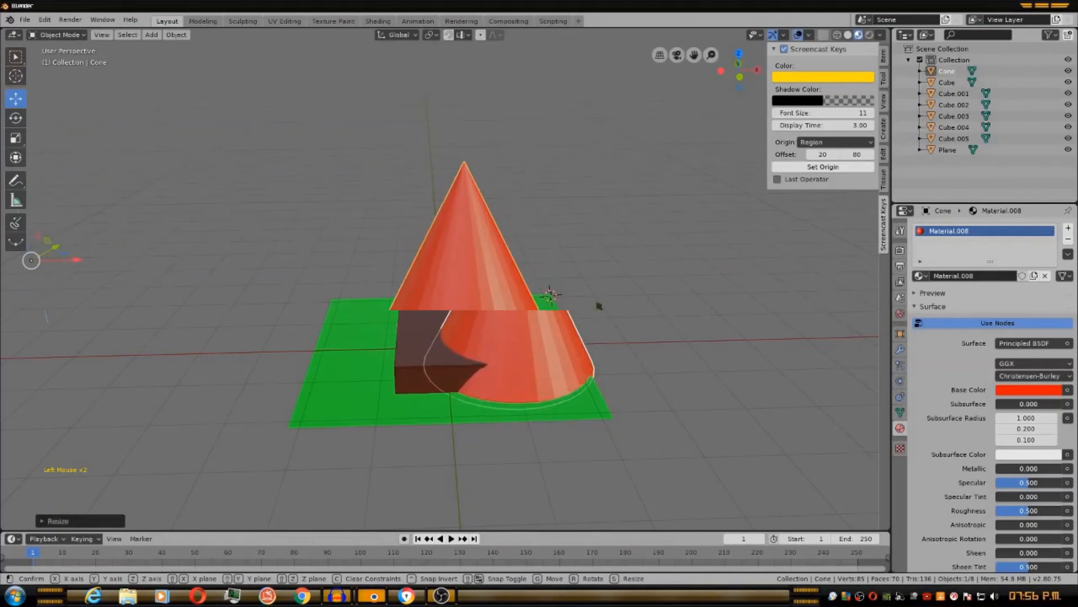
pyautogui.moveTo(705, 305); pyautogui.dragTo(670, 330, button='middle')
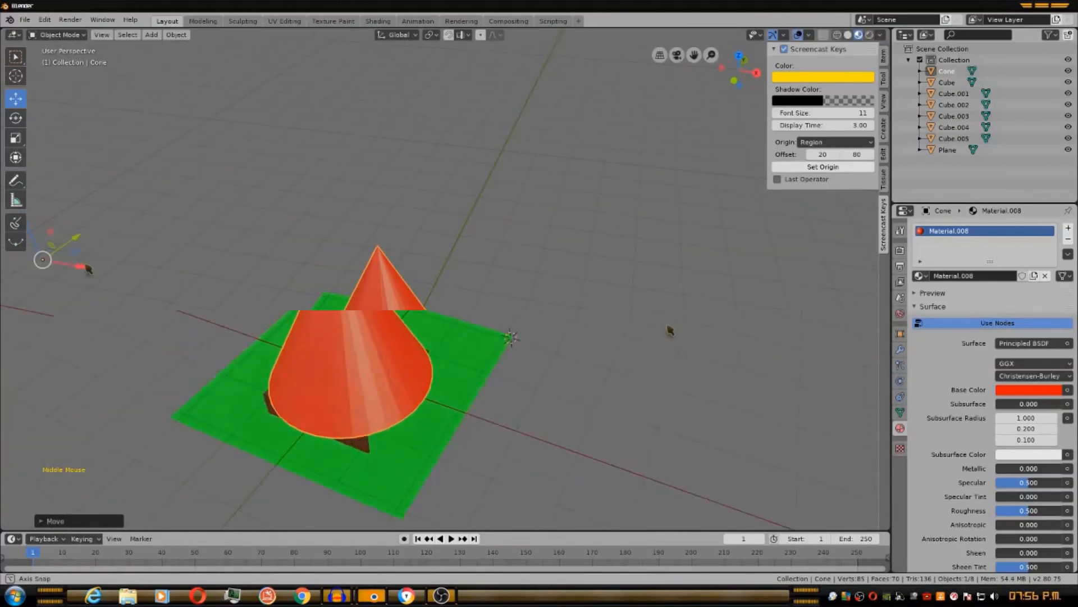
pyautogui.moveTo(88, 269); pyautogui.dragTo(89, 268)
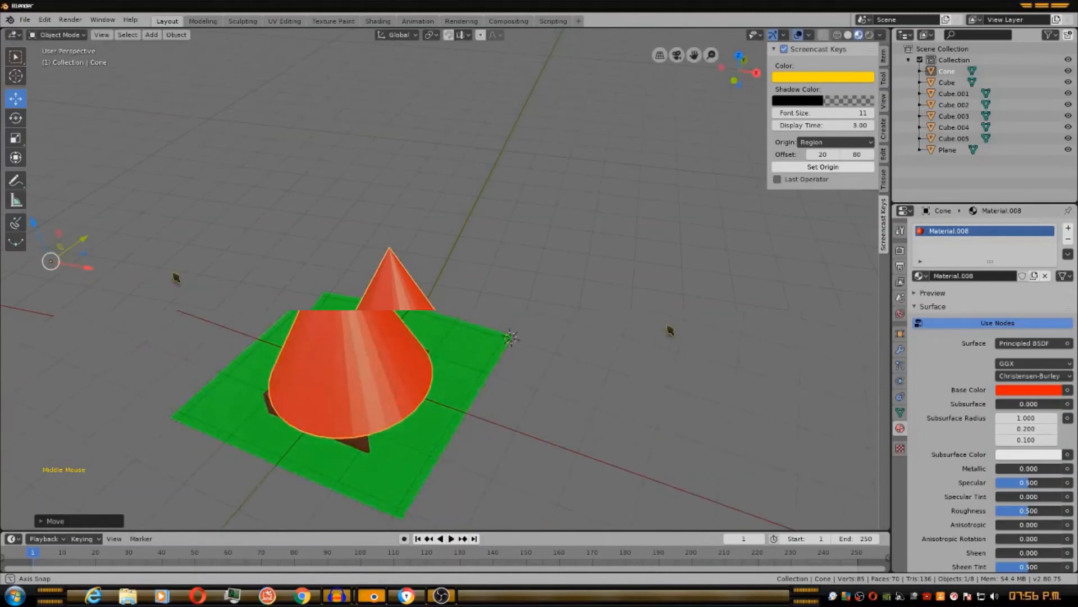
# Fine-tune the cone's position so that it sits centered over the house from all sides.
pyautogui.moveTo(176, 283); pyautogui.dragTo(337, 318, button='middle')
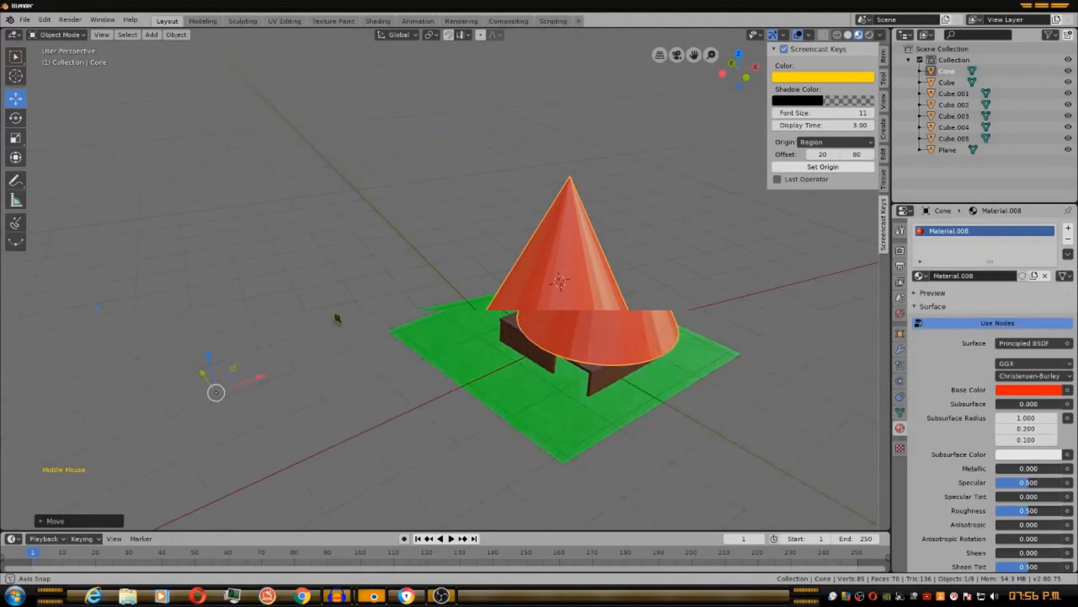
pyautogui.moveTo(337, 318); pyautogui.dragTo(301, 324, button='middle')
pyautogui.moveTo(301, 324); pyautogui.dragTo(100, 337)
pyautogui.moveTo(375, 257); pyautogui.dragTo(356, 283, button='middle')
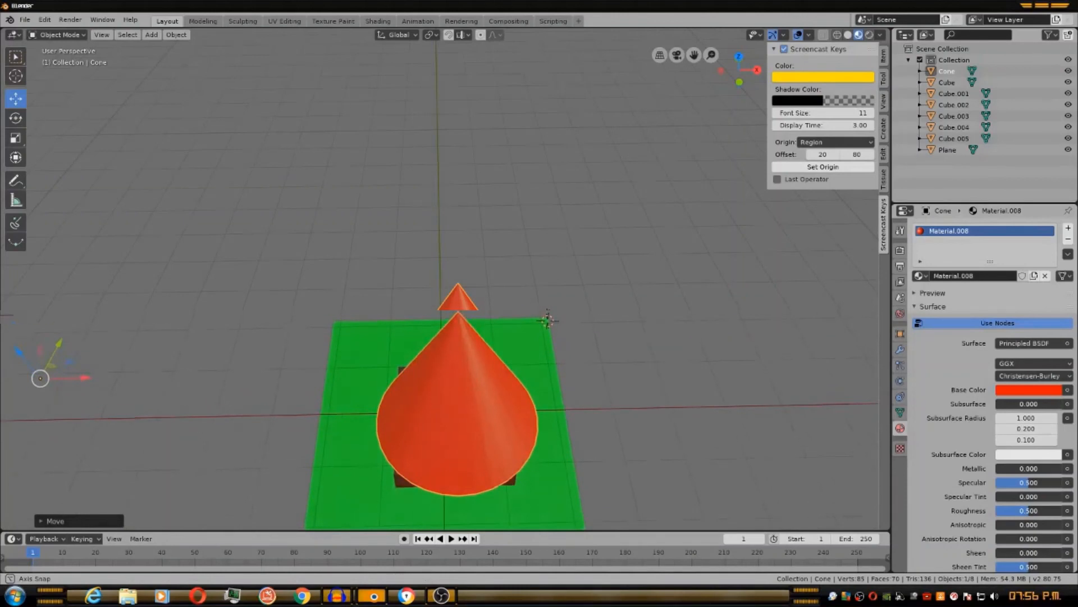
pyautogui.moveTo(337, 342); pyautogui.dragTo(276, 362, button='middle')
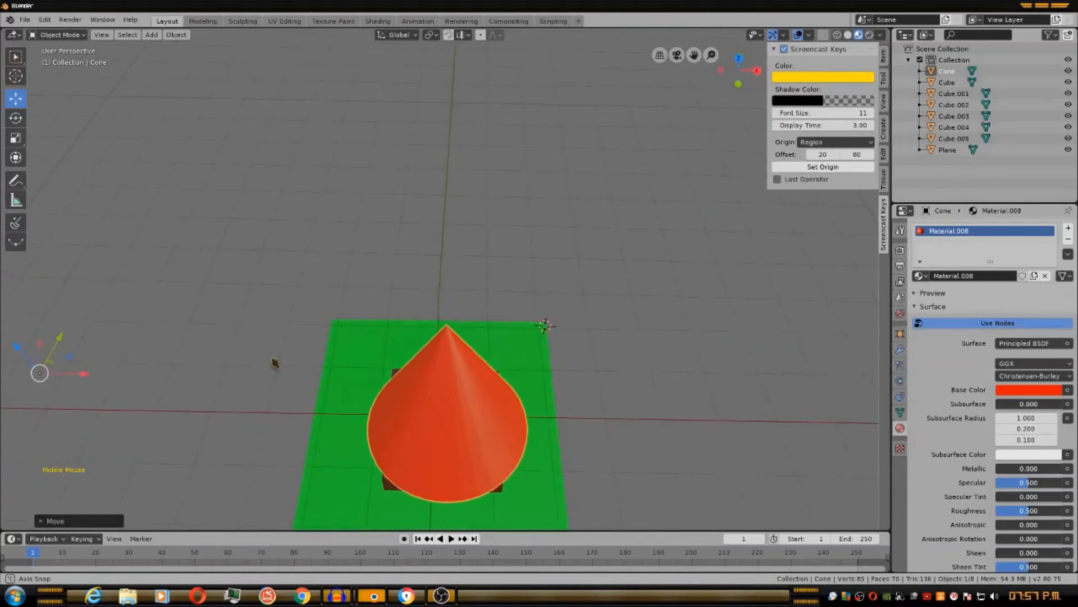
# Scale the cone down uniformly twice, by about 0.89 and about 0.90, to fit the house's roof slab more closely.
pyautogui.click(15, 137)
pyautogui.press('s')
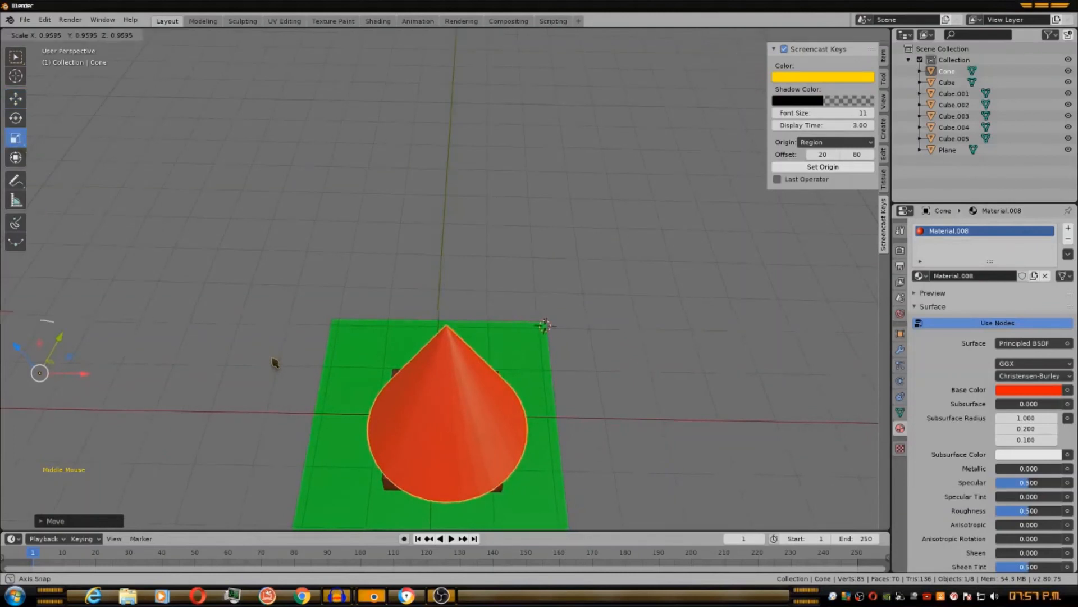
pyautogui.moveTo(274, 362); pyautogui.dragTo(251, 341)
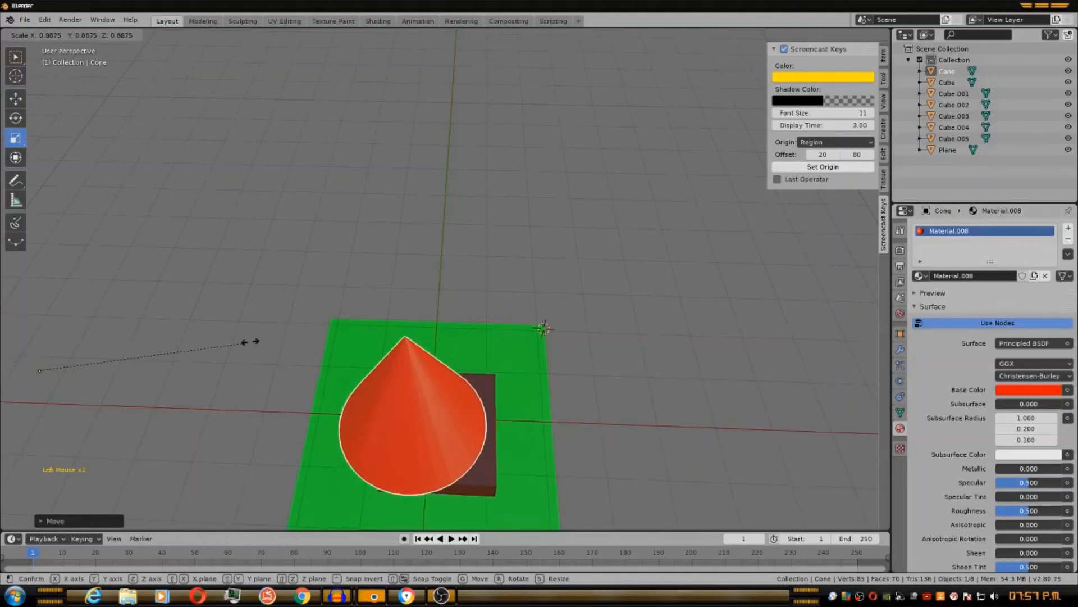
pyautogui.click(250, 341)
pyautogui.moveTo(250, 342); pyautogui.dragTo(256, 384, button='middle')
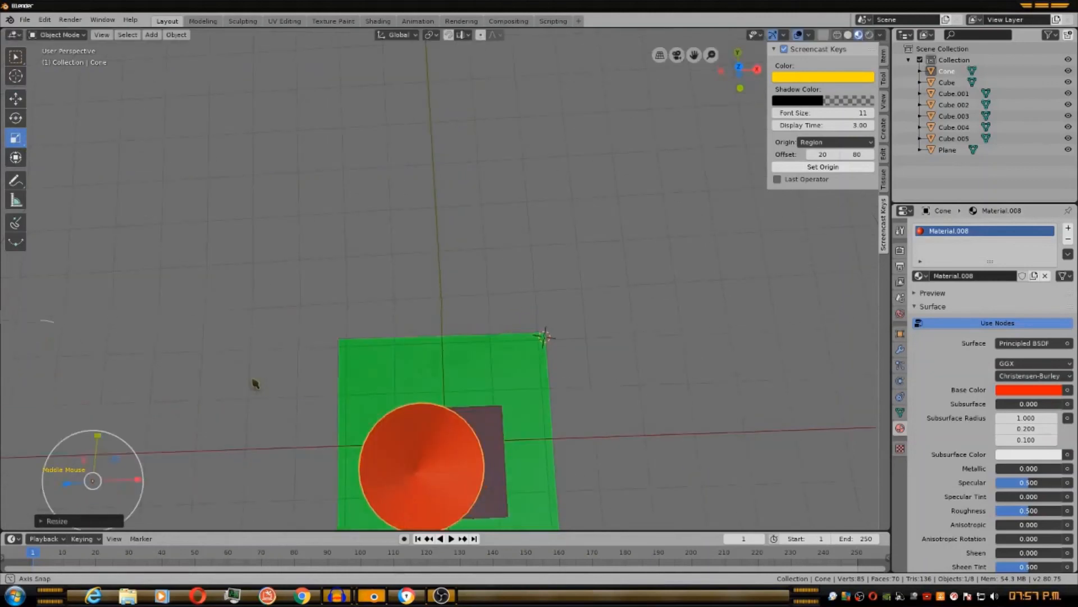
pyautogui.press('s')
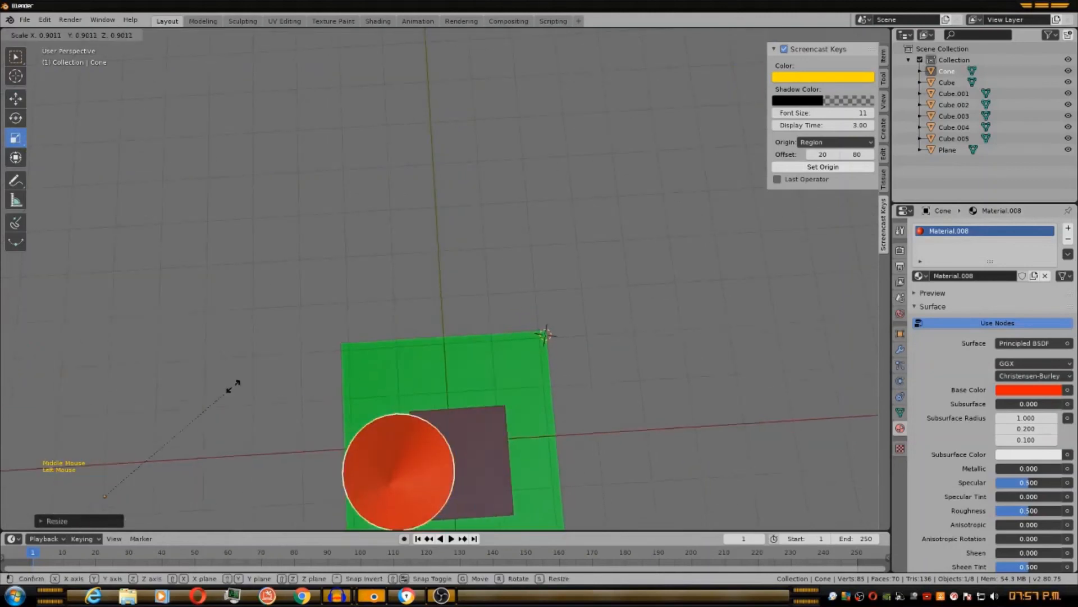
pyautogui.click(233, 385)
# Move the reduced cone back along the X axis and position it over the house's flat roof.
pyautogui.click(16, 99)
pyautogui.moveTo(274, 268); pyautogui.dragTo(281, 196, button='middle')
pyautogui.moveTo(76, 299); pyautogui.dragTo(368, 176)
pyautogui.moveTo(369, 176); pyautogui.dragTo(274, 252, button='middle')
pyautogui.moveTo(140, 312); pyautogui.dragTo(144, 346)
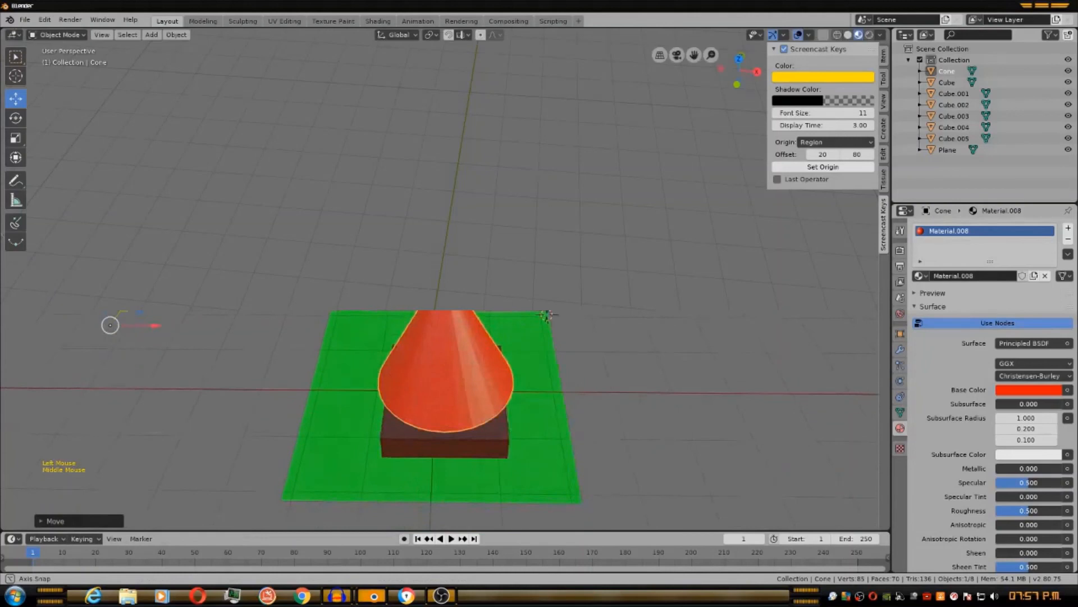
# Nudge the cone along the X axis and adjust its height so that its base rests on the house's roof slab.
pyautogui.moveTo(217, 329); pyautogui.dragTo(256, 317, button='middle')
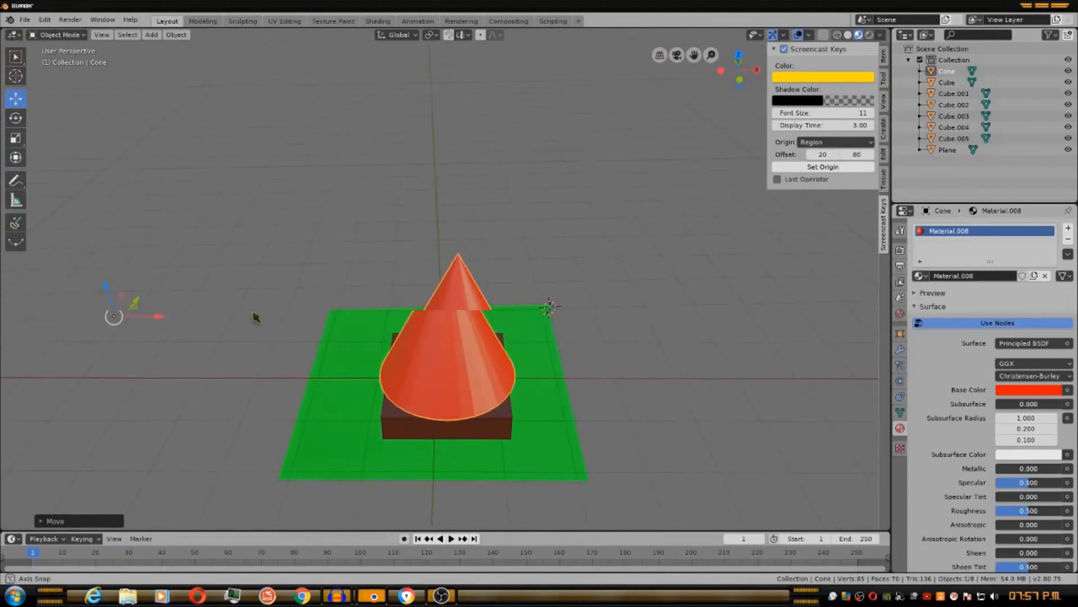
pyautogui.moveTo(158, 324)
pyautogui.mouseDown()
pyautogui.moveTo(183, 323)
pyautogui.moveTo(159, 324)
pyautogui.mouseUp()
pyautogui.moveTo(230, 279); pyautogui.dragTo(338, 253, button='middle')
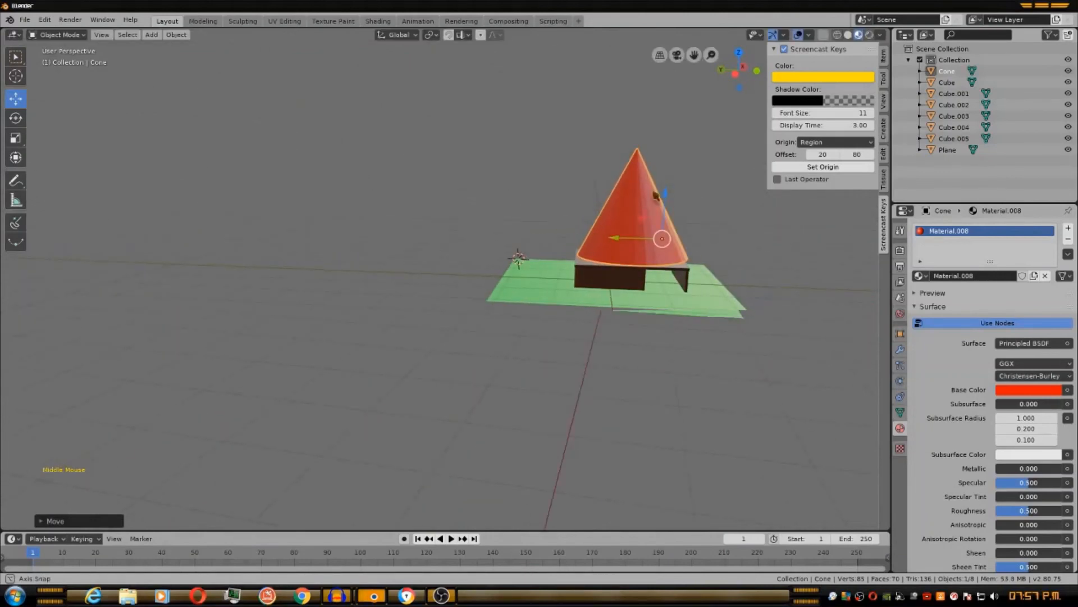
pyautogui.moveTo(667, 196); pyautogui.dragTo(619, 241)
pyautogui.moveTo(619, 241); pyautogui.dragTo(428, 236, button='middle')
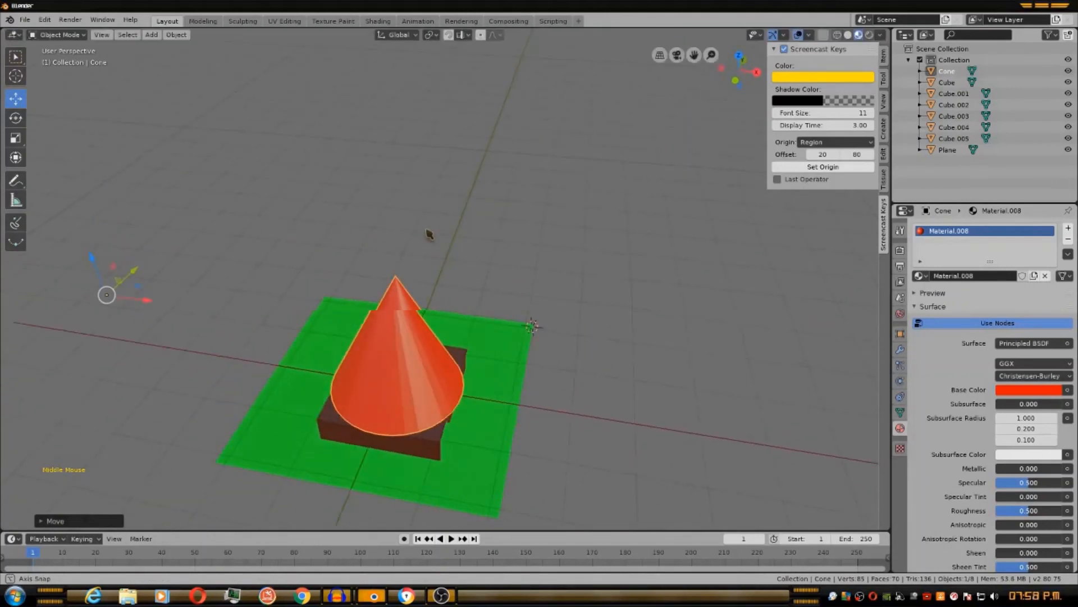
# Save the scene as untitled.blend in the project folder already open in the file browser.
pyautogui.click(25, 21)
pyautogui.click(25, 20)
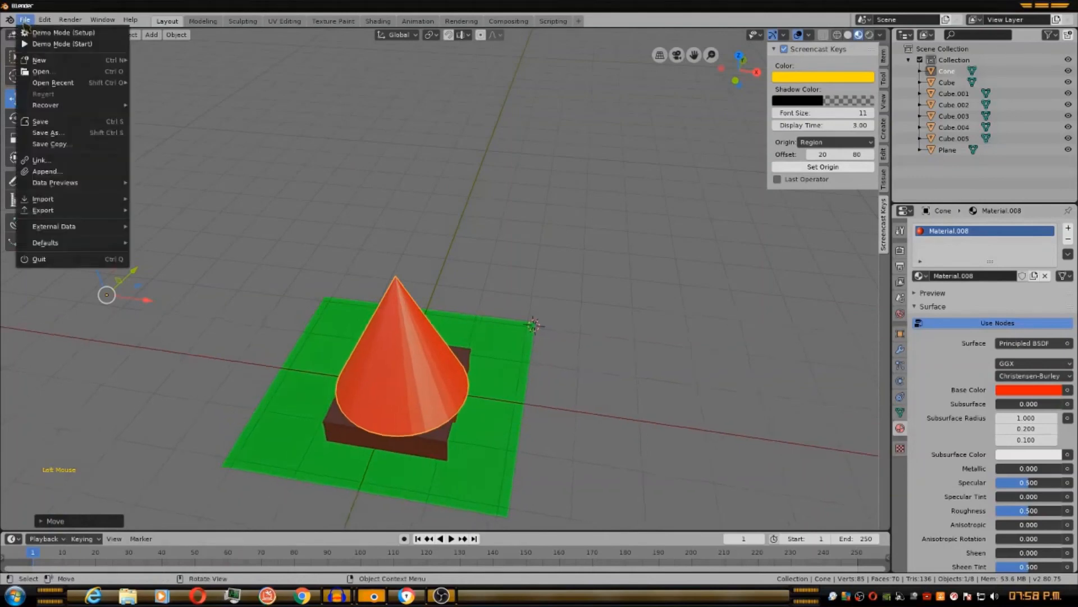
pyautogui.click(44, 123)
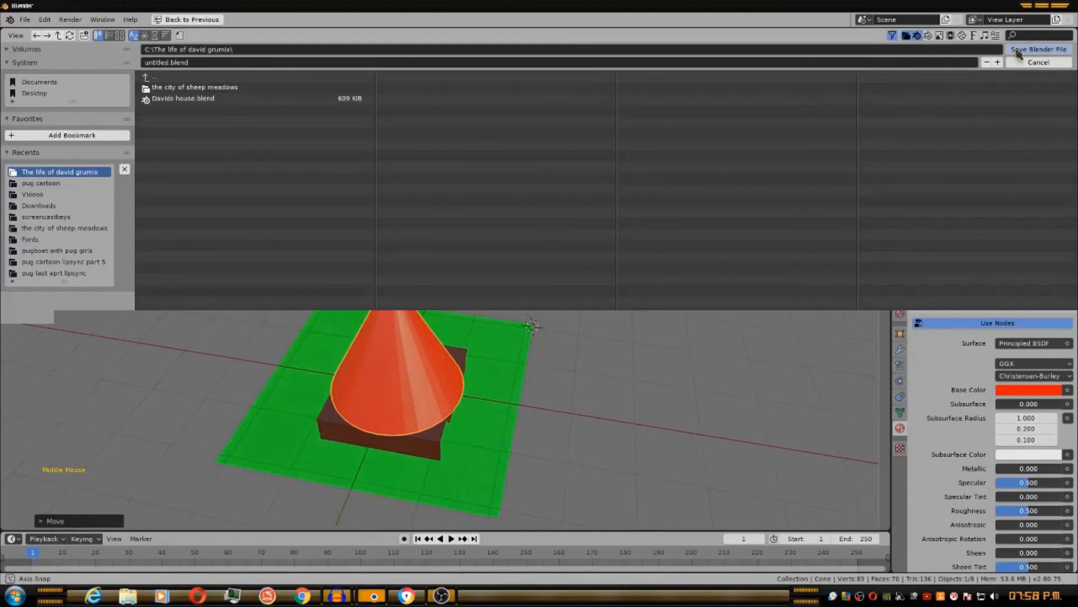
pyautogui.click(1019, 52)
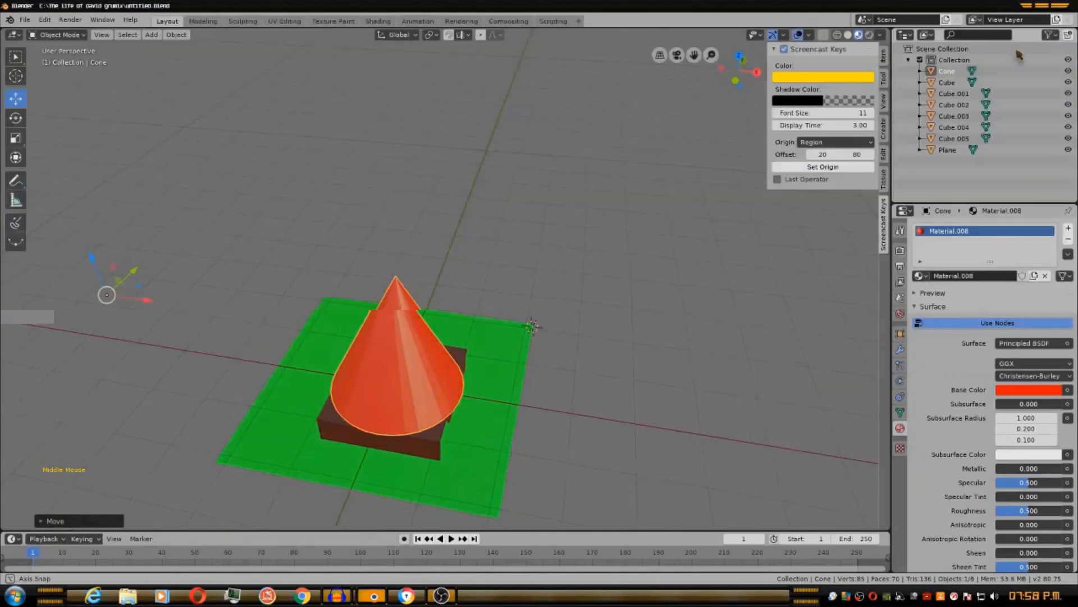
pyautogui.moveTo(464, 226)
pyautogui.mouseDown(button='middle')
pyautogui.moveTo(492, 214)
pyautogui.moveTo(478, 224)
pyautogui.mouseUp(button='middle')
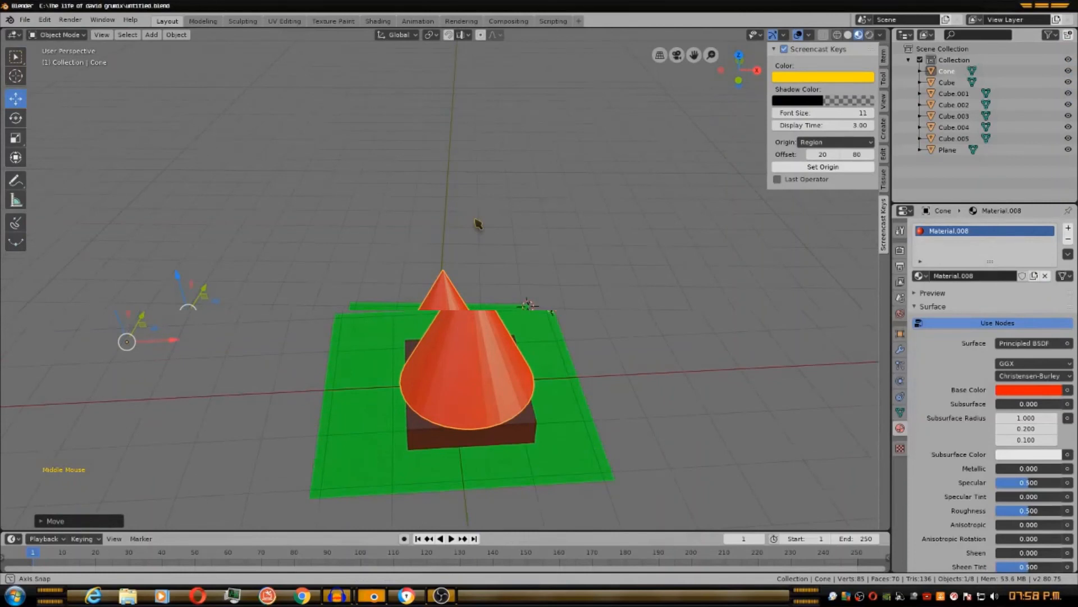
pyautogui.scroll(-2, 478, 224)
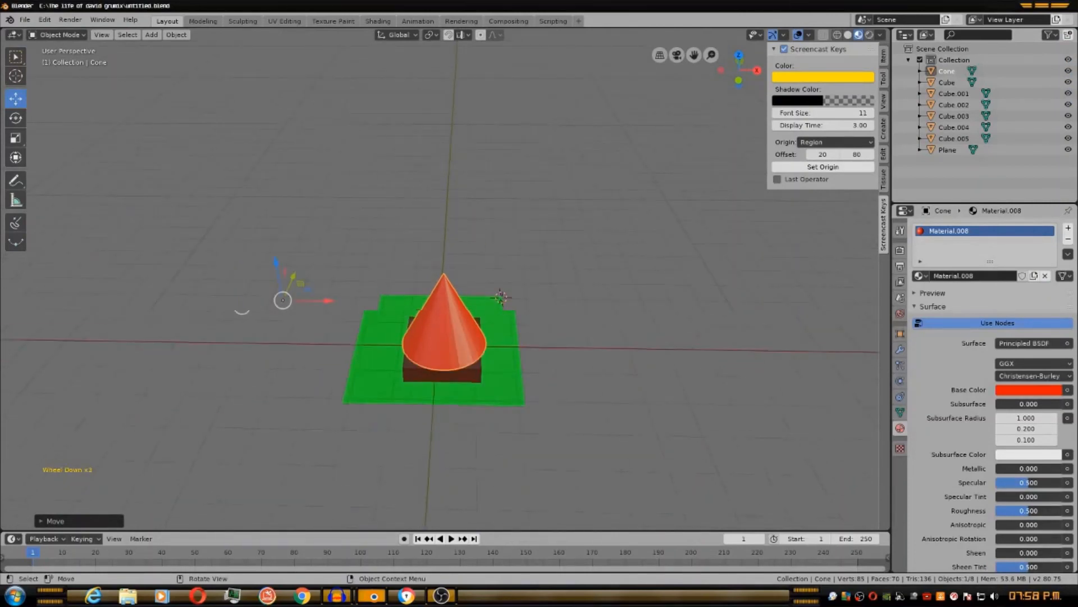